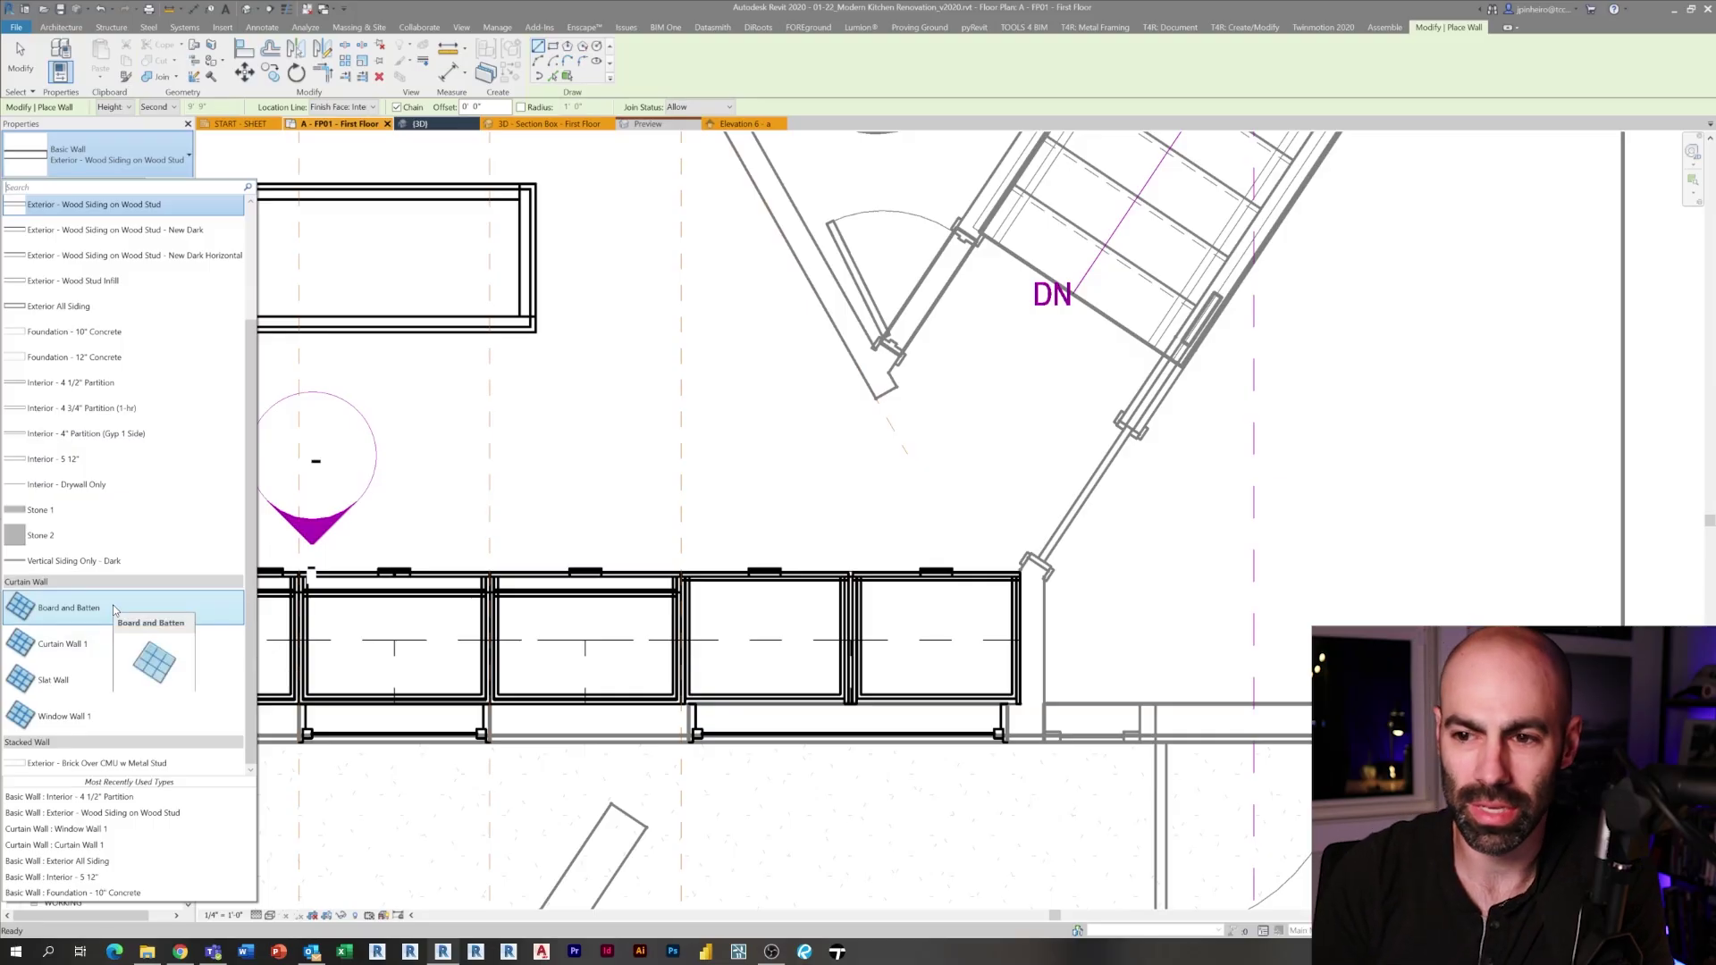
Use the Slat Wall curtain wall type in front of the base cabinet and duplicate that type as Kennel Wall.
{"action": "left_click", "coordinate": [54, 680]}
{"action": "scroll", "coordinate": [522, 560], "scroll_direction": "up", "scroll_amount": 2}
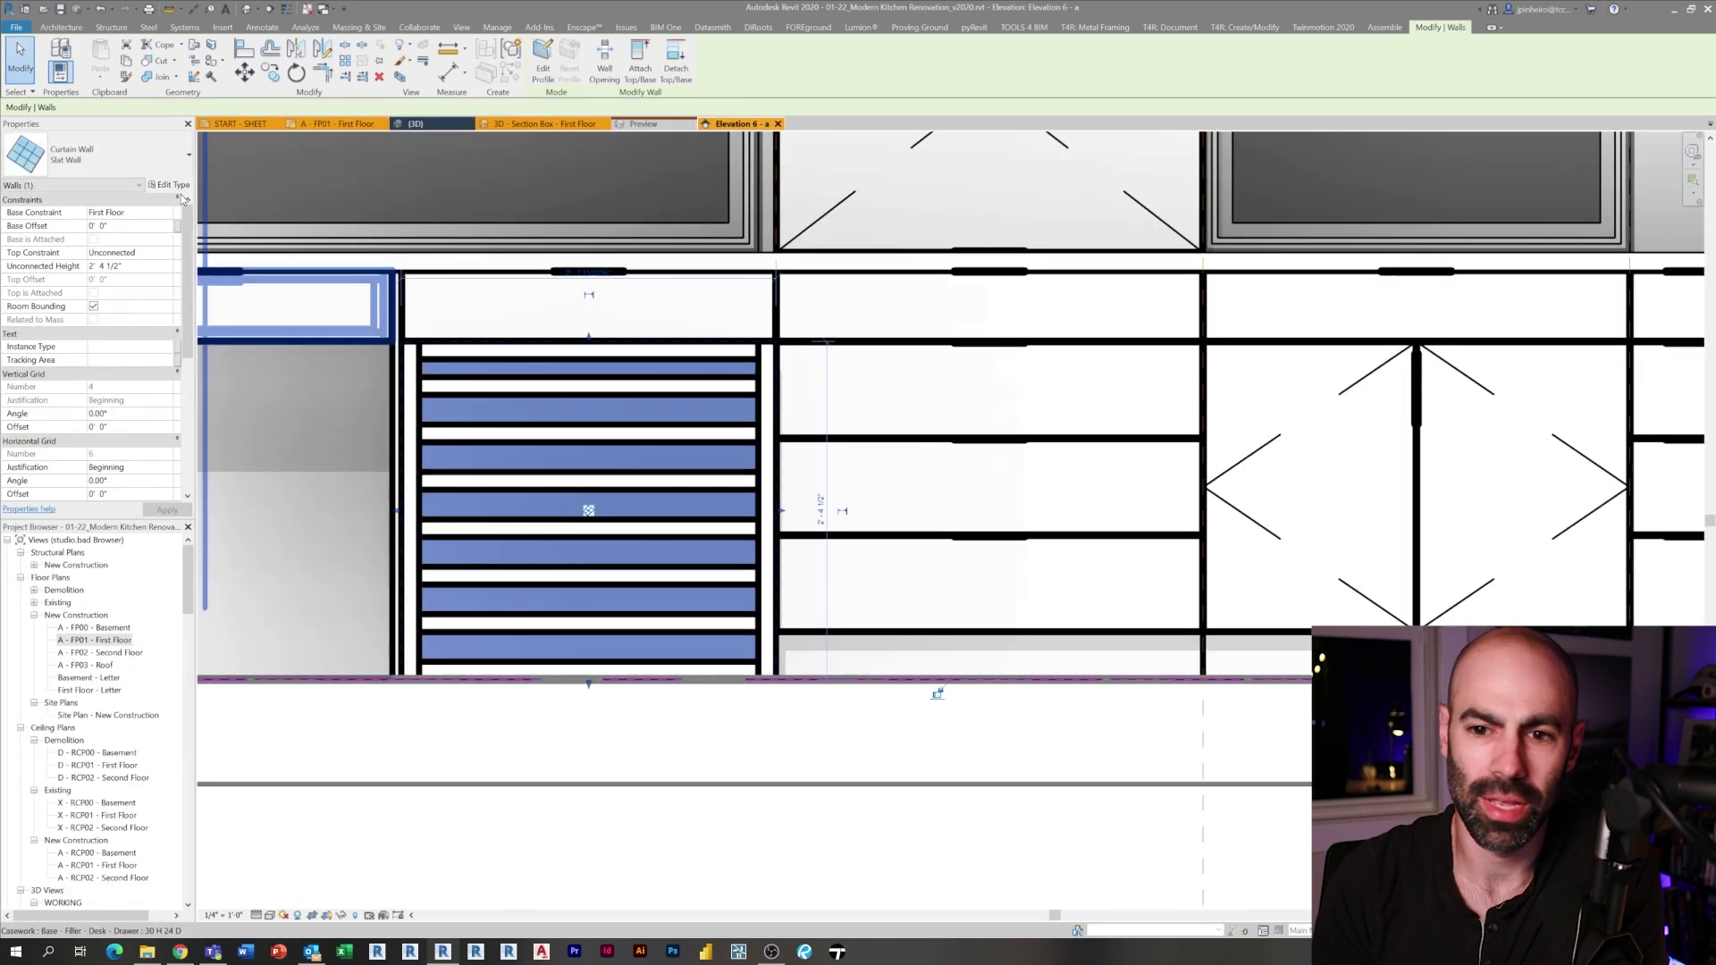
{"action": "left_click", "coordinate": [169, 184]}
{"action": "left_click", "coordinate": [436, 129]}
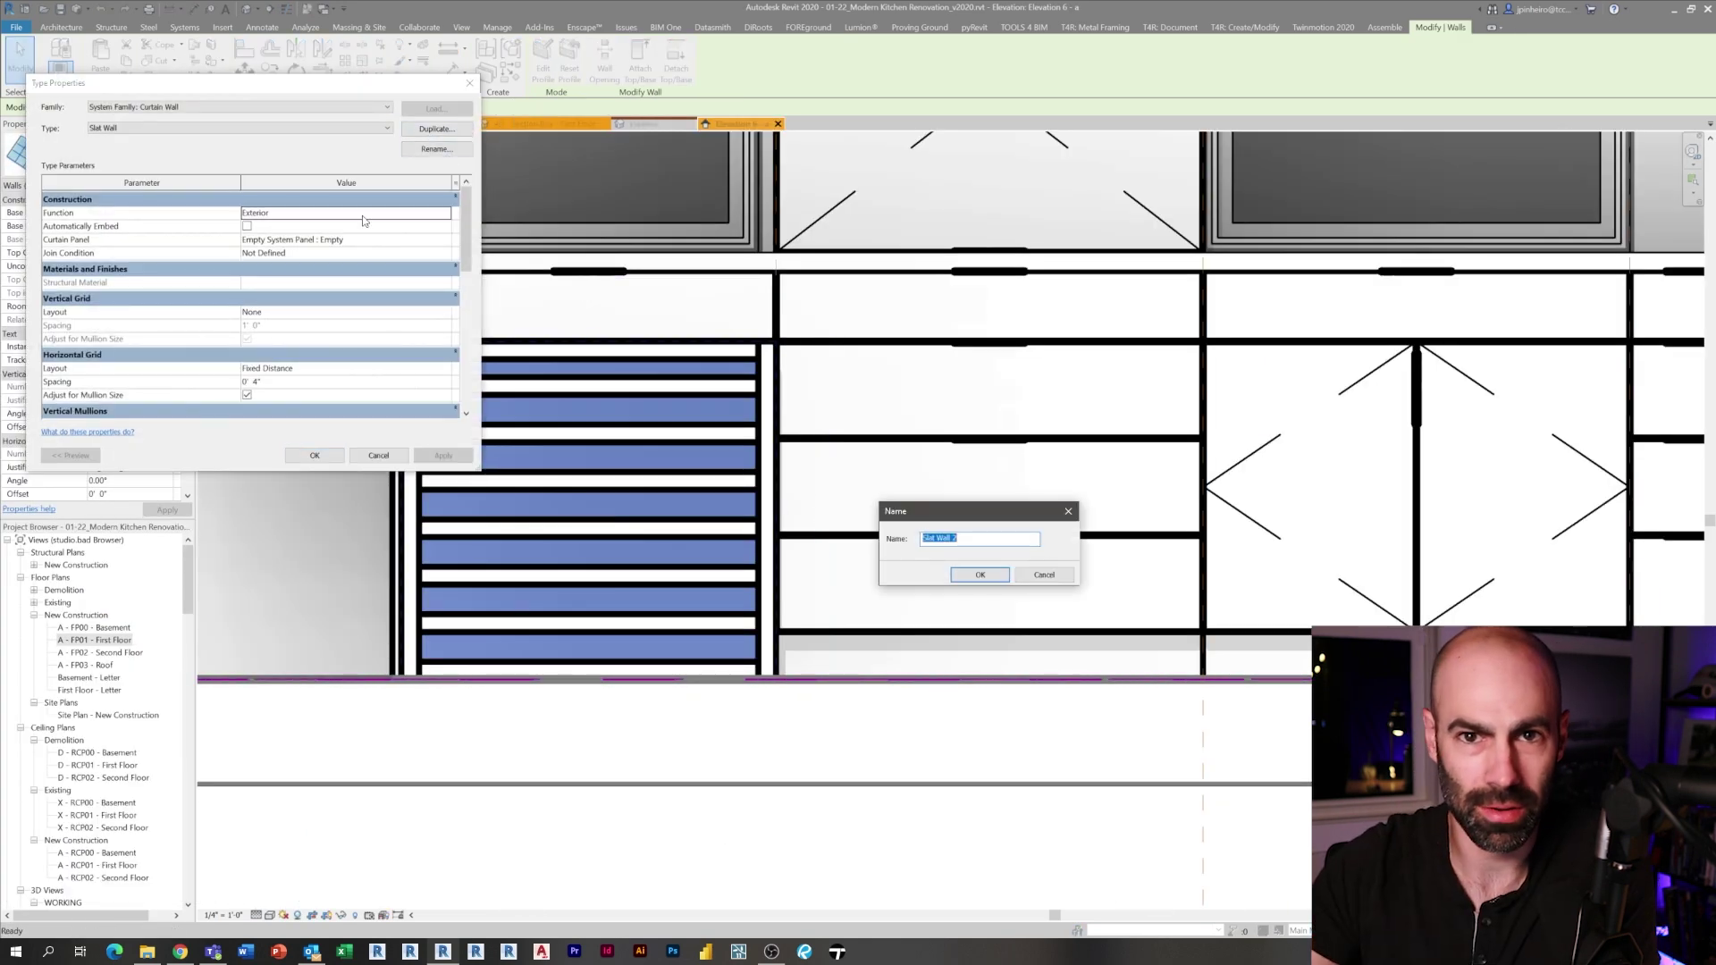
{"action": "key", "text": "Return"}
Set the Kennel Wall type's vertical grid to Fixed Distance at 0' 4" spacing and its horizontal grid layout to None.
{"action": "scroll", "coordinate": [372, 337], "scroll_direction": "down", "scroll_amount": 1}
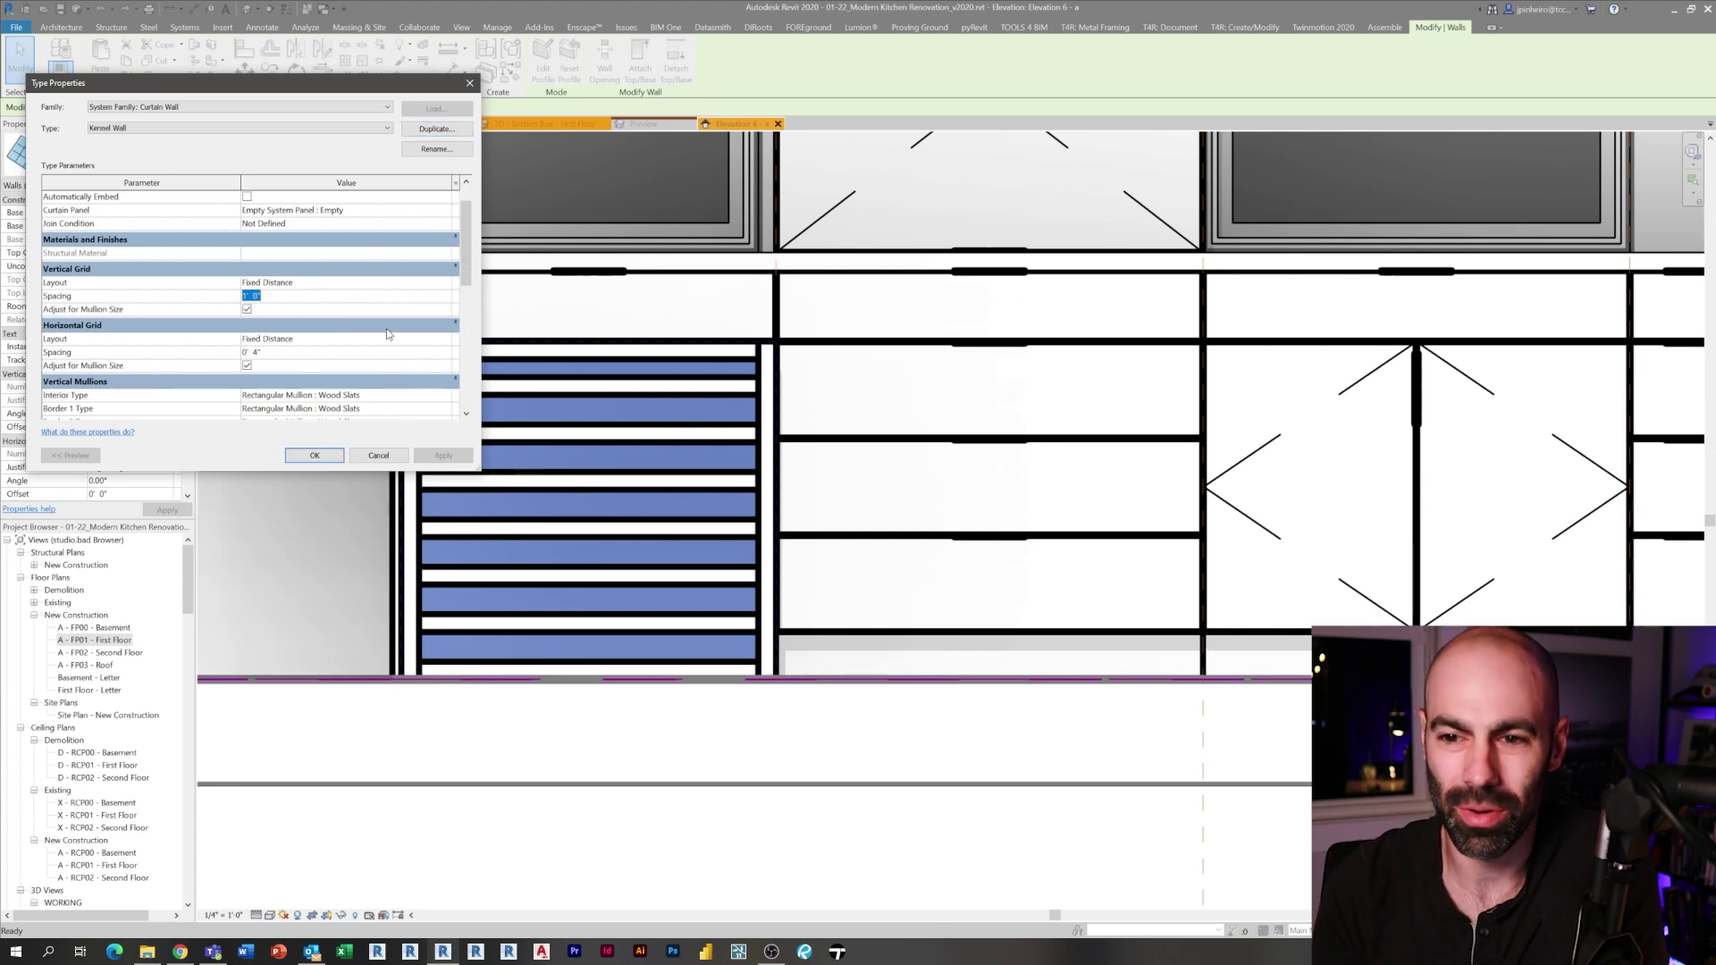
{"action": "left_click", "coordinate": [466, 338]}
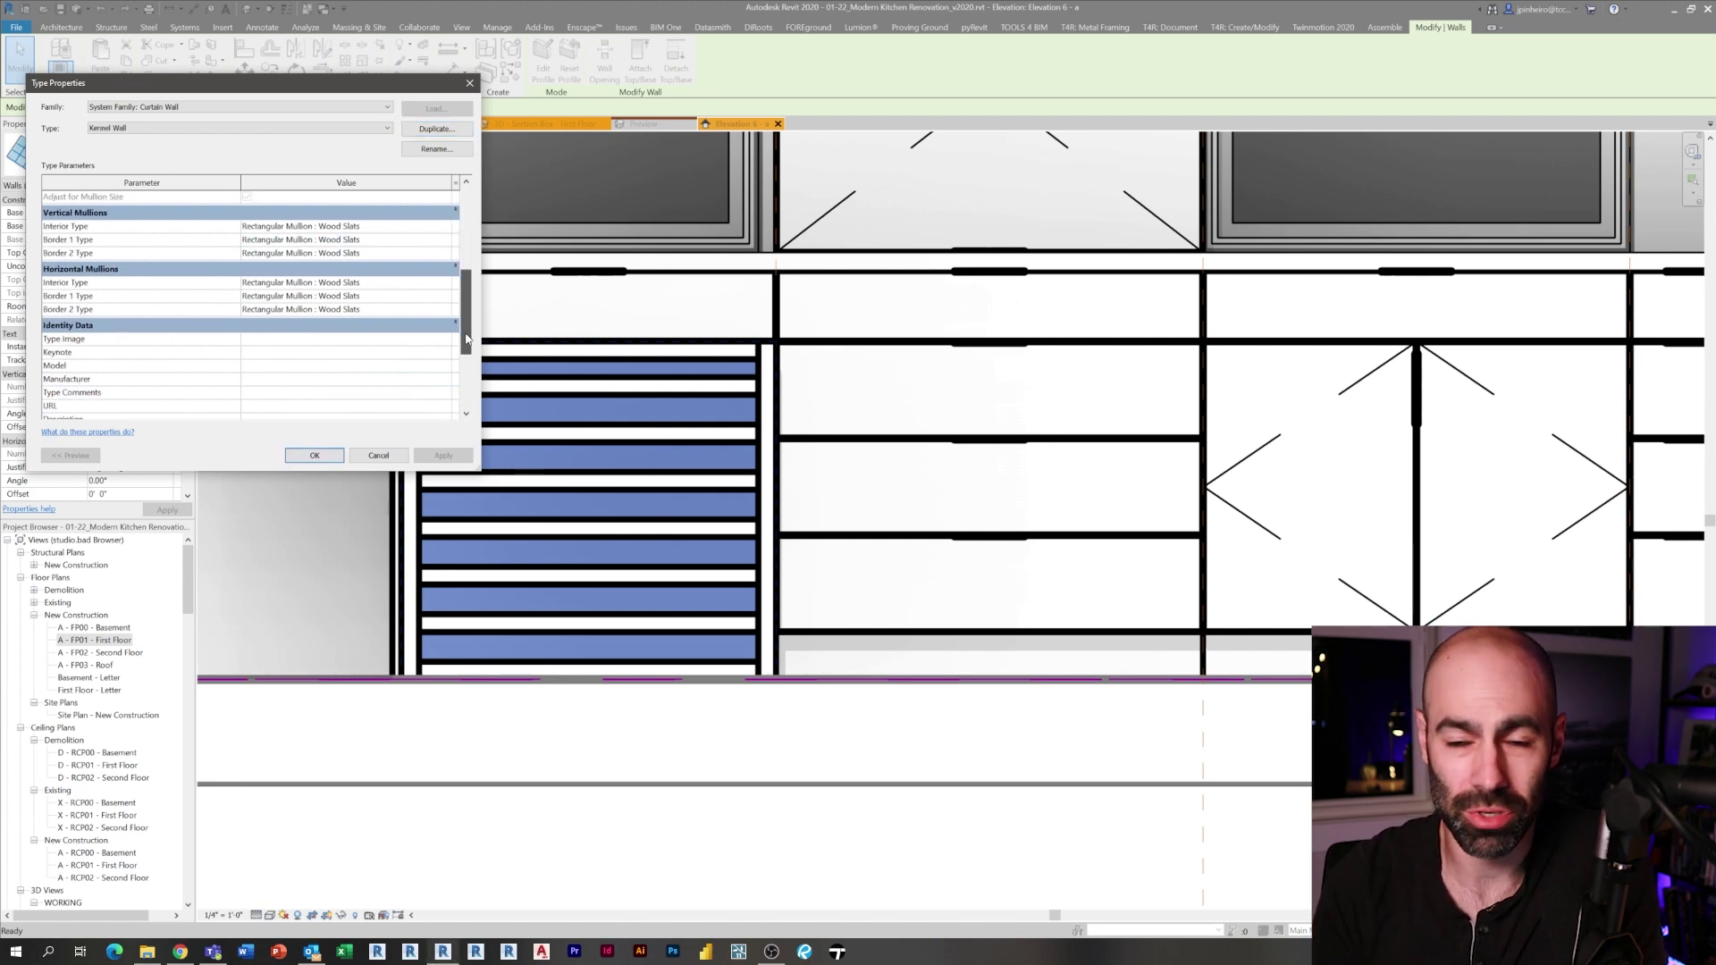
{"action": "left_click", "coordinate": [329, 455]}
{"action": "left_click", "coordinate": [767, 519]}
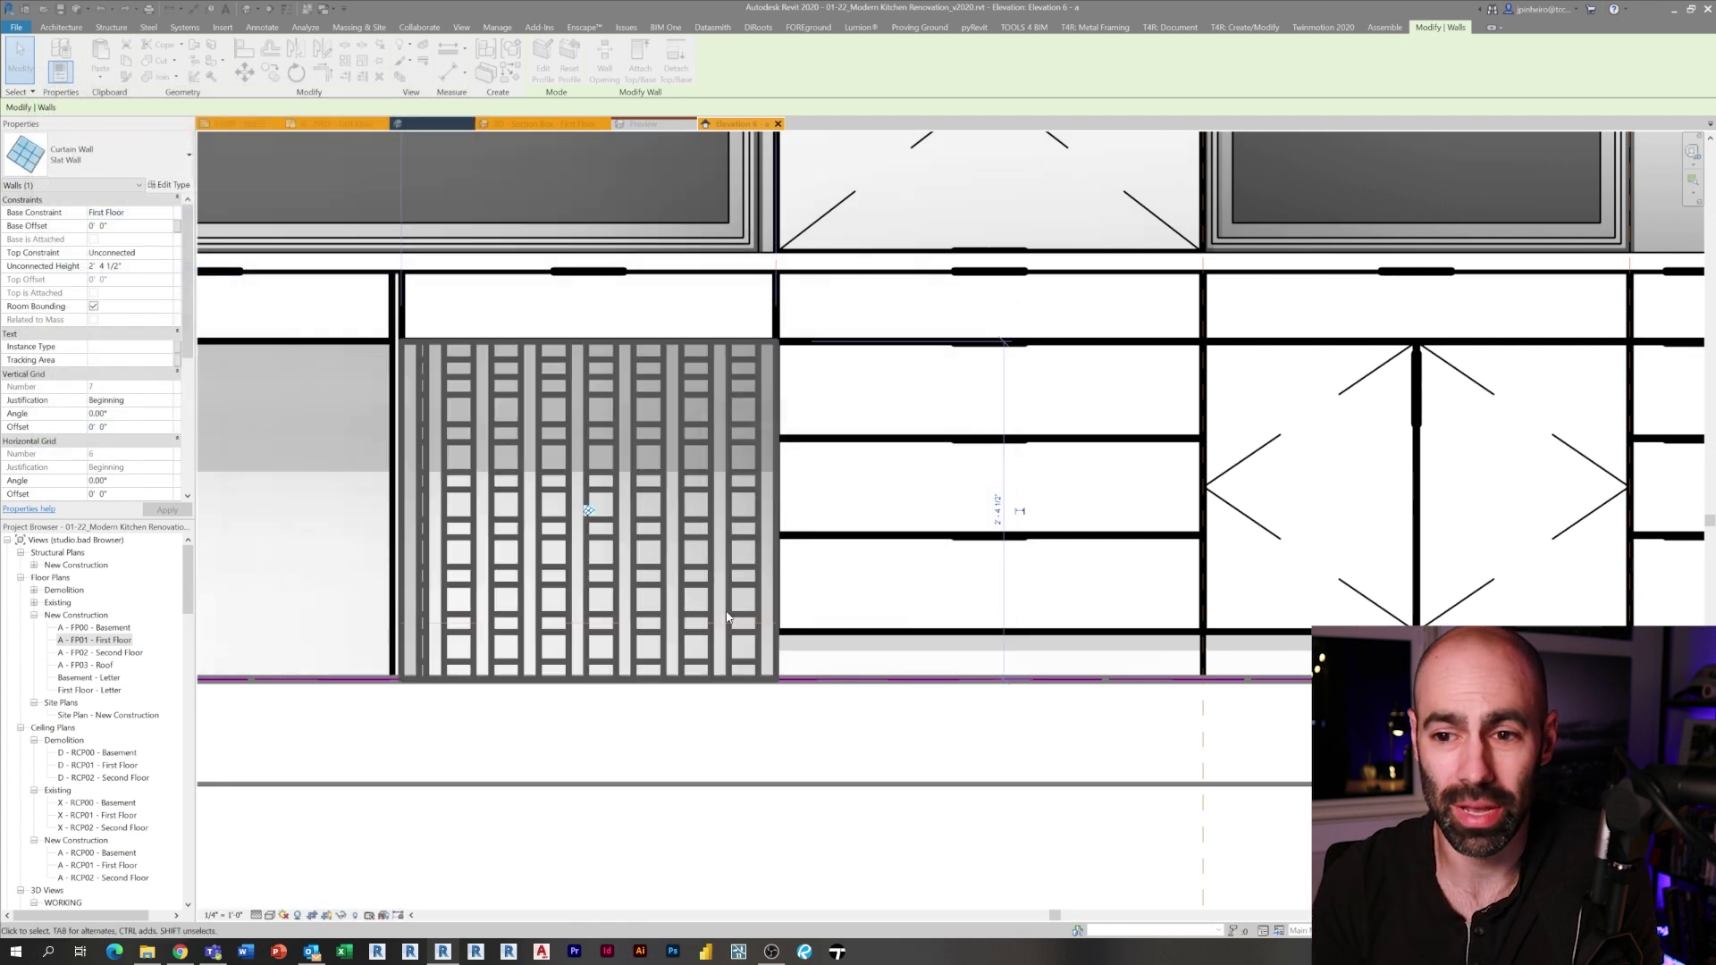
{"action": "scroll", "coordinate": [410, 632], "scroll_direction": "up", "scroll_amount": 1}
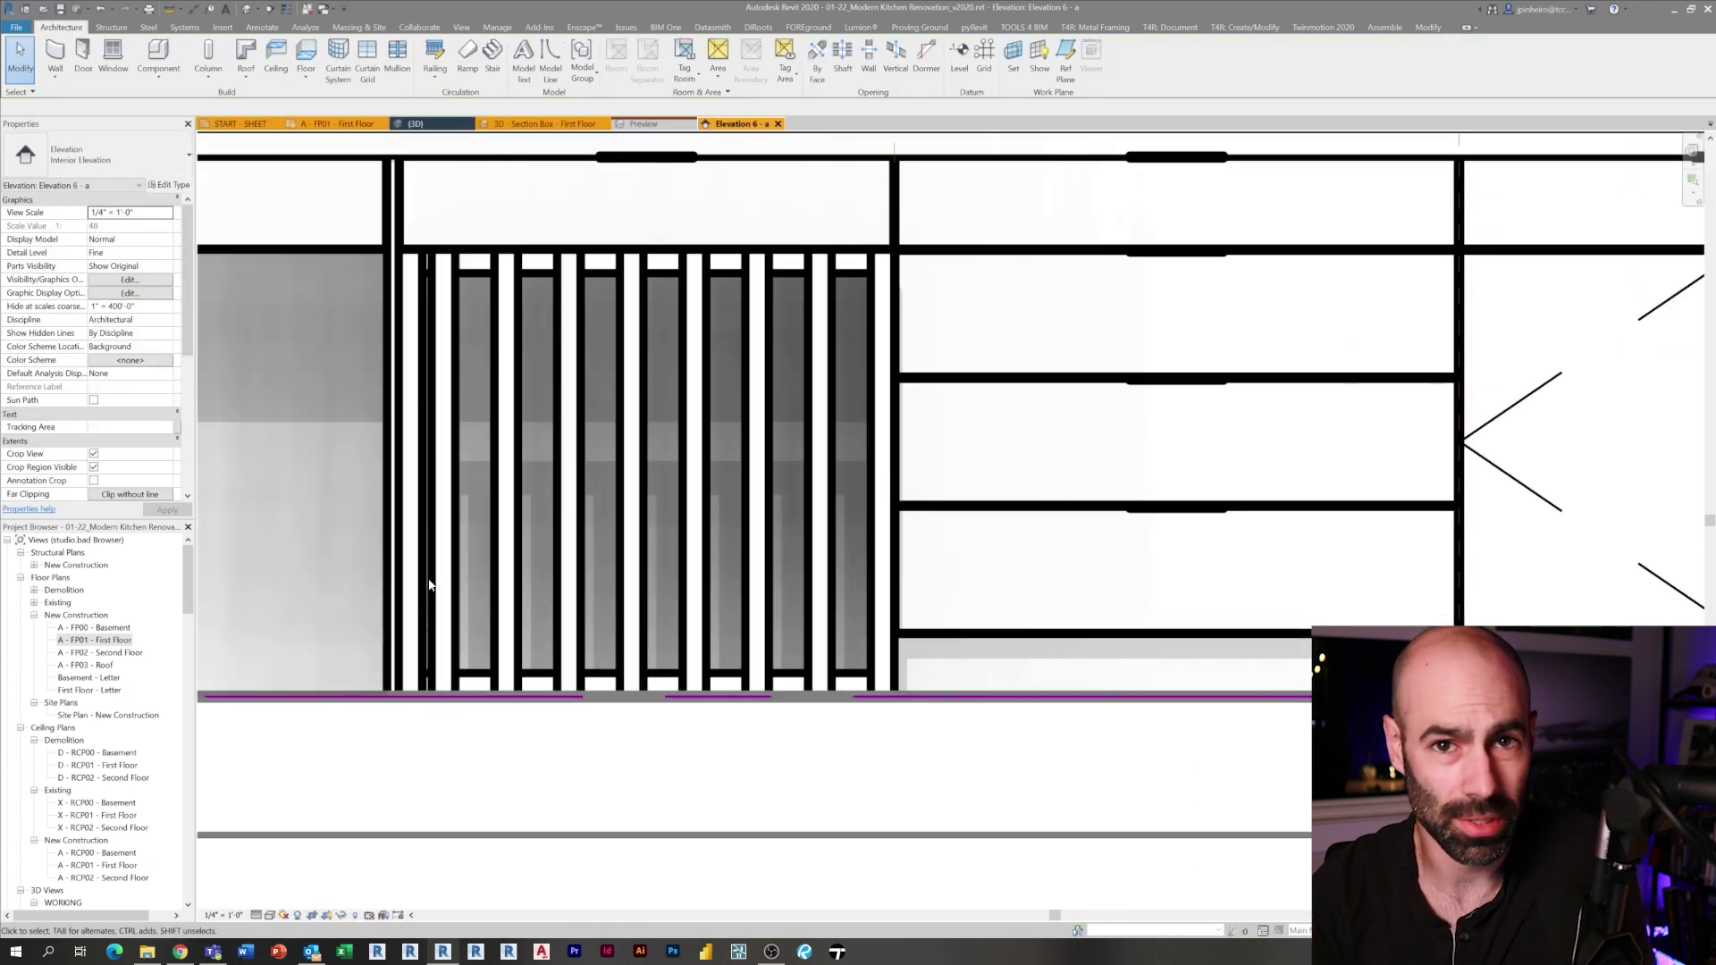
Pull in the kennel wall's bottom and top edges to a height of about 2' 1 1/2" and center its vertical grid.
{"action": "left_click", "coordinate": [410, 368]}
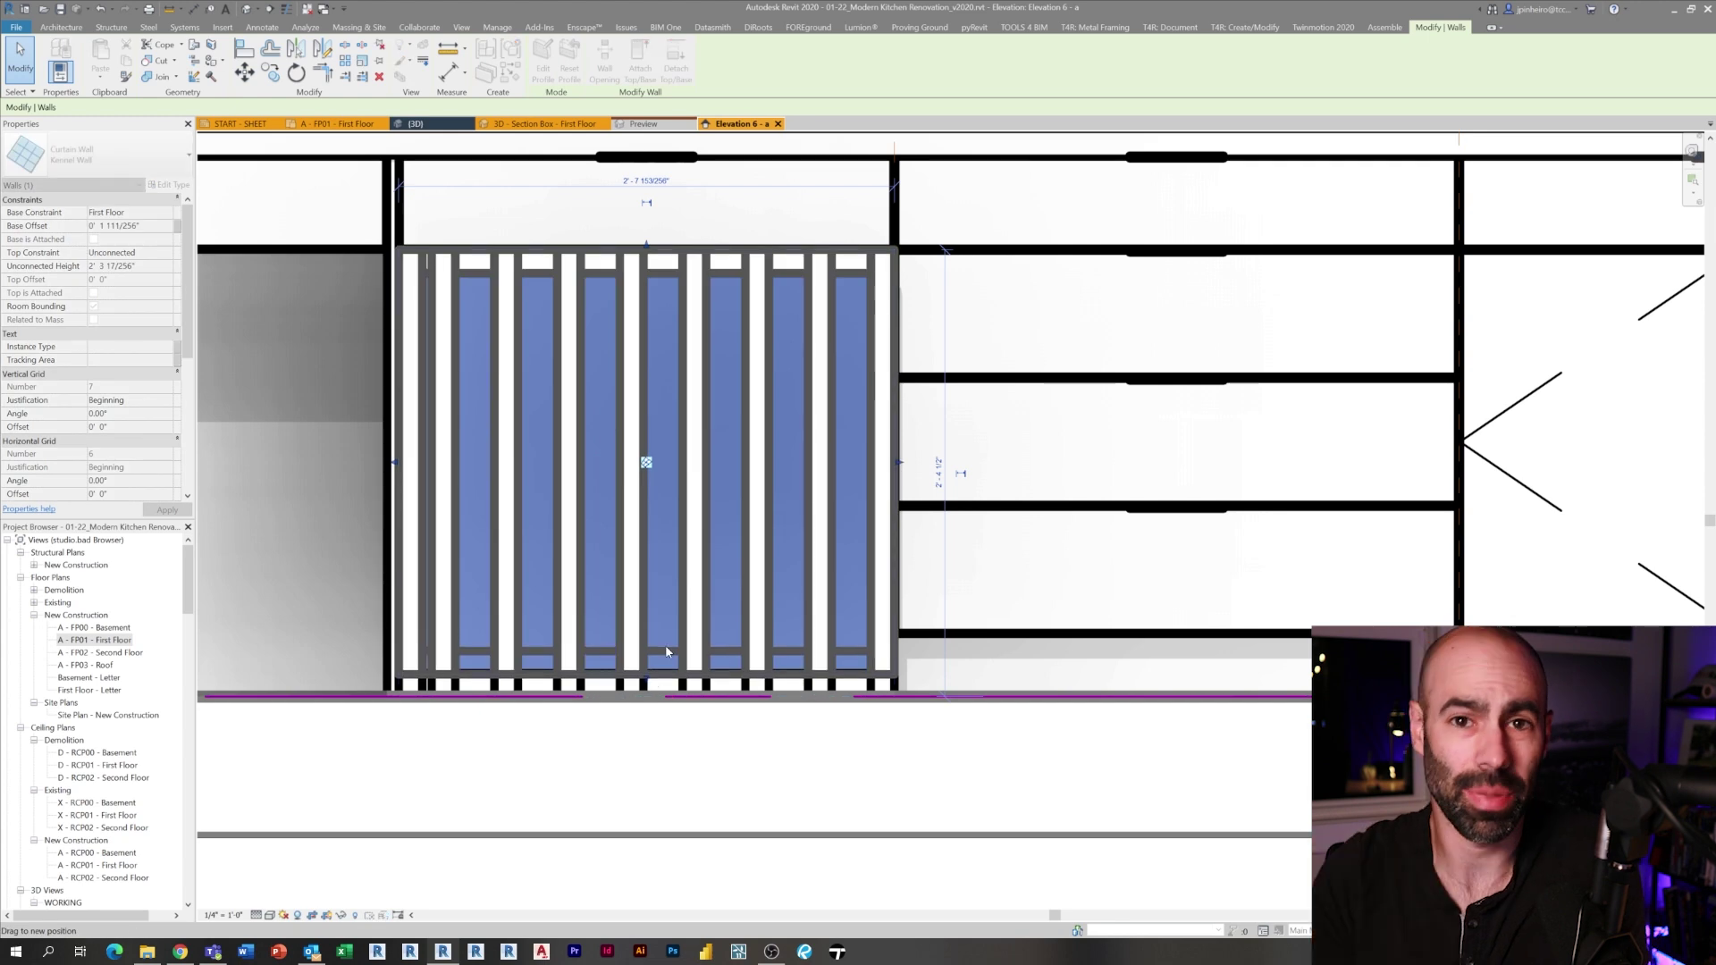
{"action": "left_click_drag", "start_coordinate": [646, 244], "coordinate": [657, 275]}
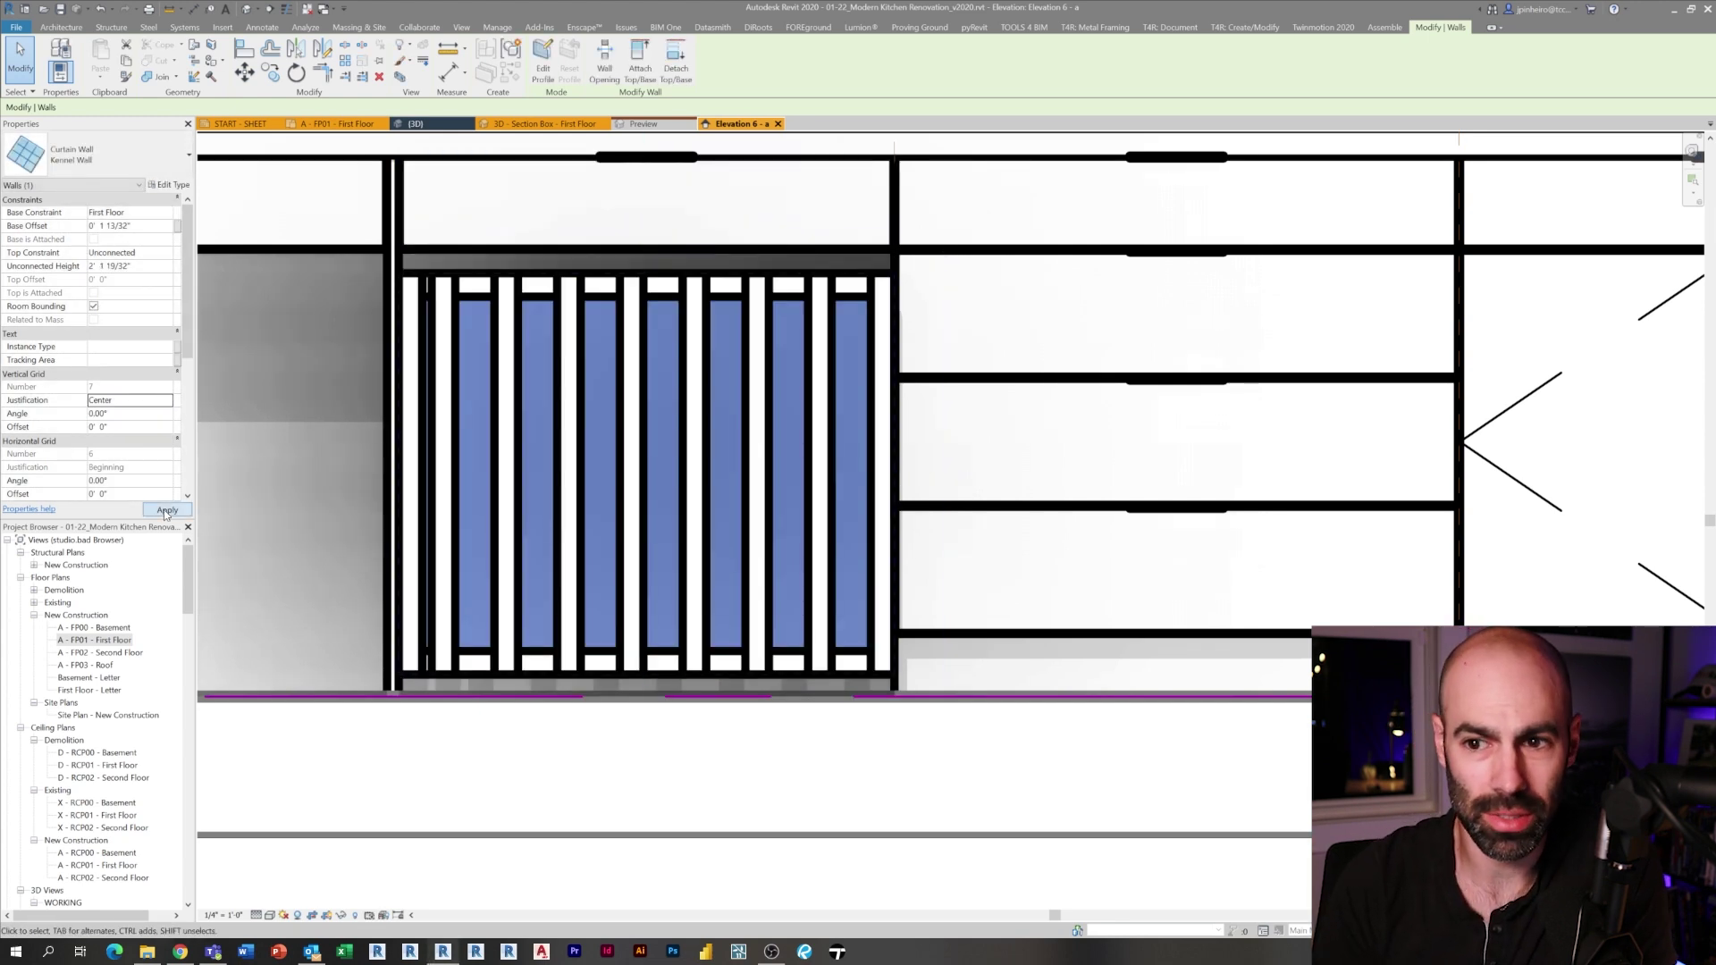
{"action": "left_click", "coordinate": [165, 511]}
Set the Kennel Wall type's join condition to Border and Vertical Grid Continuous.
{"action": "left_click", "coordinate": [170, 186]}
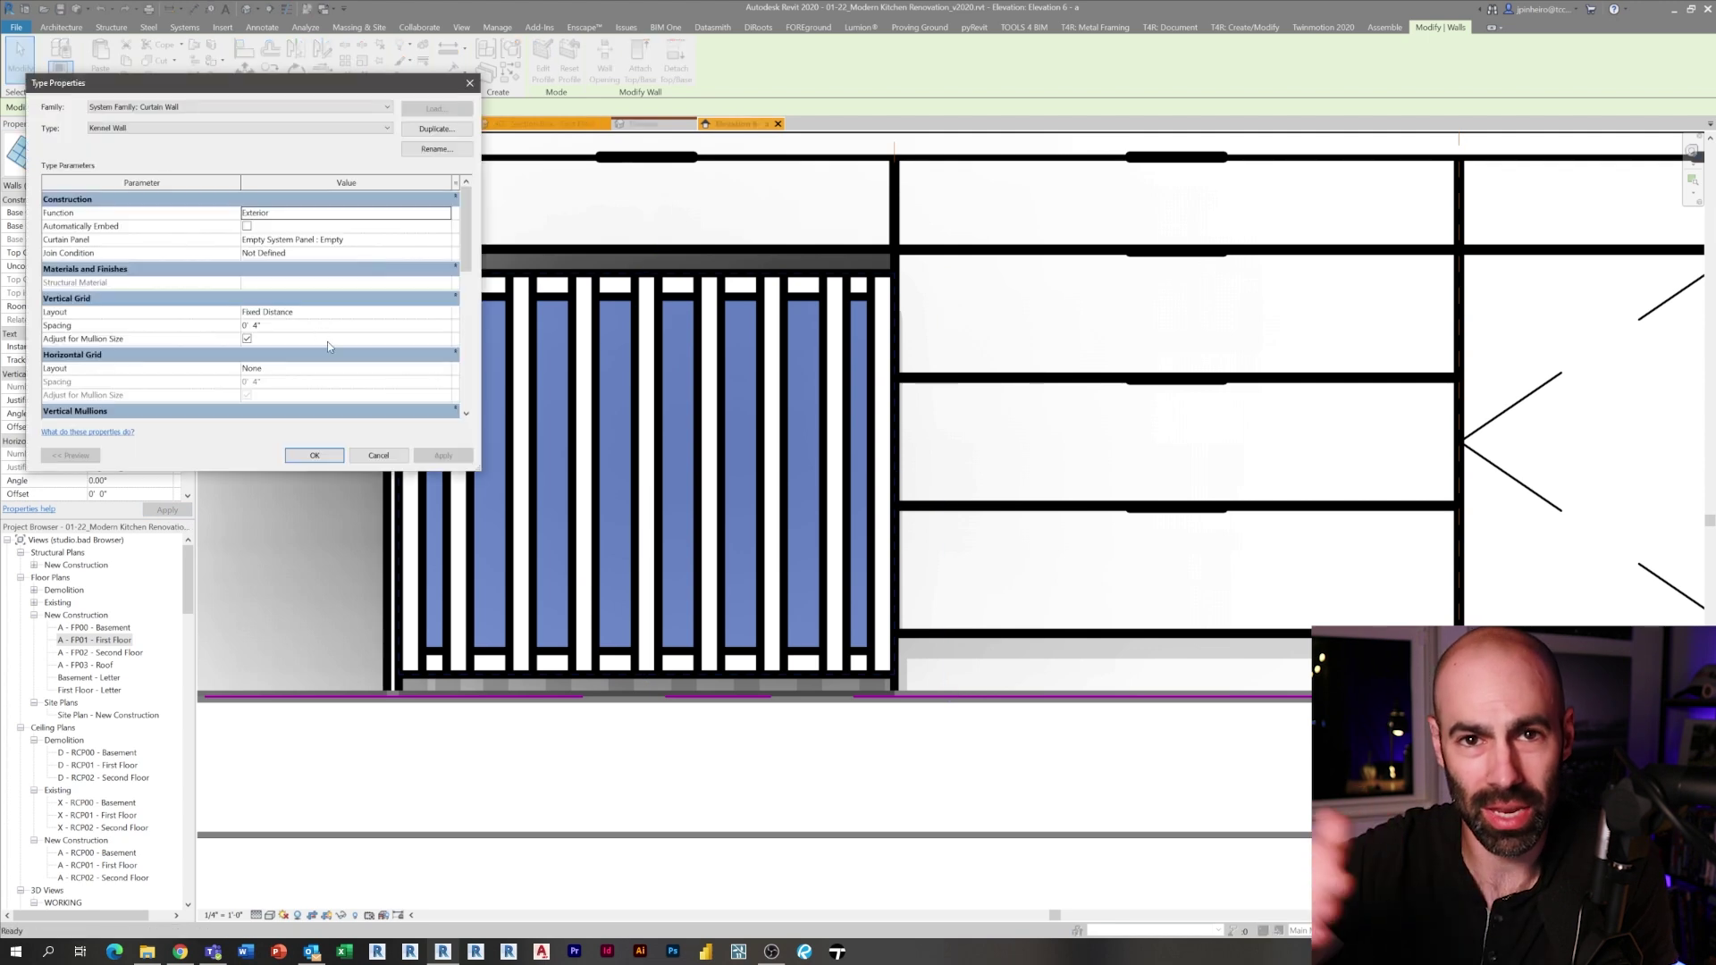
{"action": "left_click", "coordinate": [438, 252]}
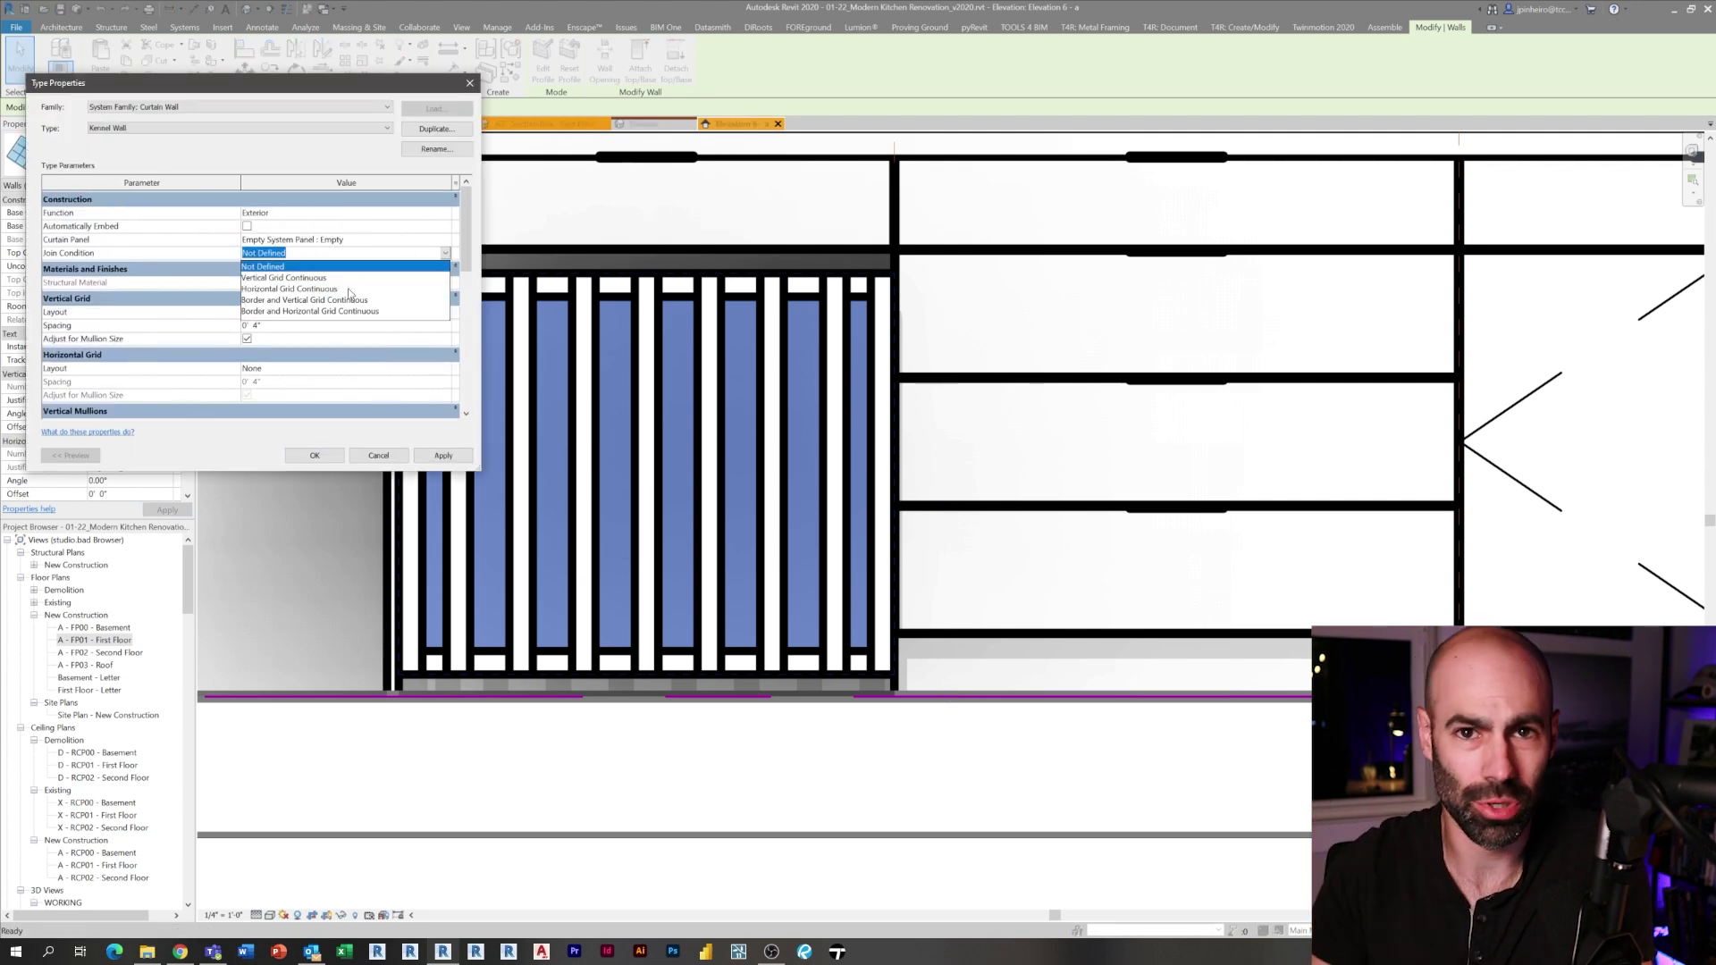
{"action": "left_click", "coordinate": [365, 300]}
{"action": "left_click", "coordinate": [315, 455]}
{"action": "scroll", "coordinate": [487, 492], "scroll_direction": "down", "scroll_amount": 2}
{"action": "scroll", "coordinate": [487, 492], "scroll_direction": "up", "scroll_amount": 5}
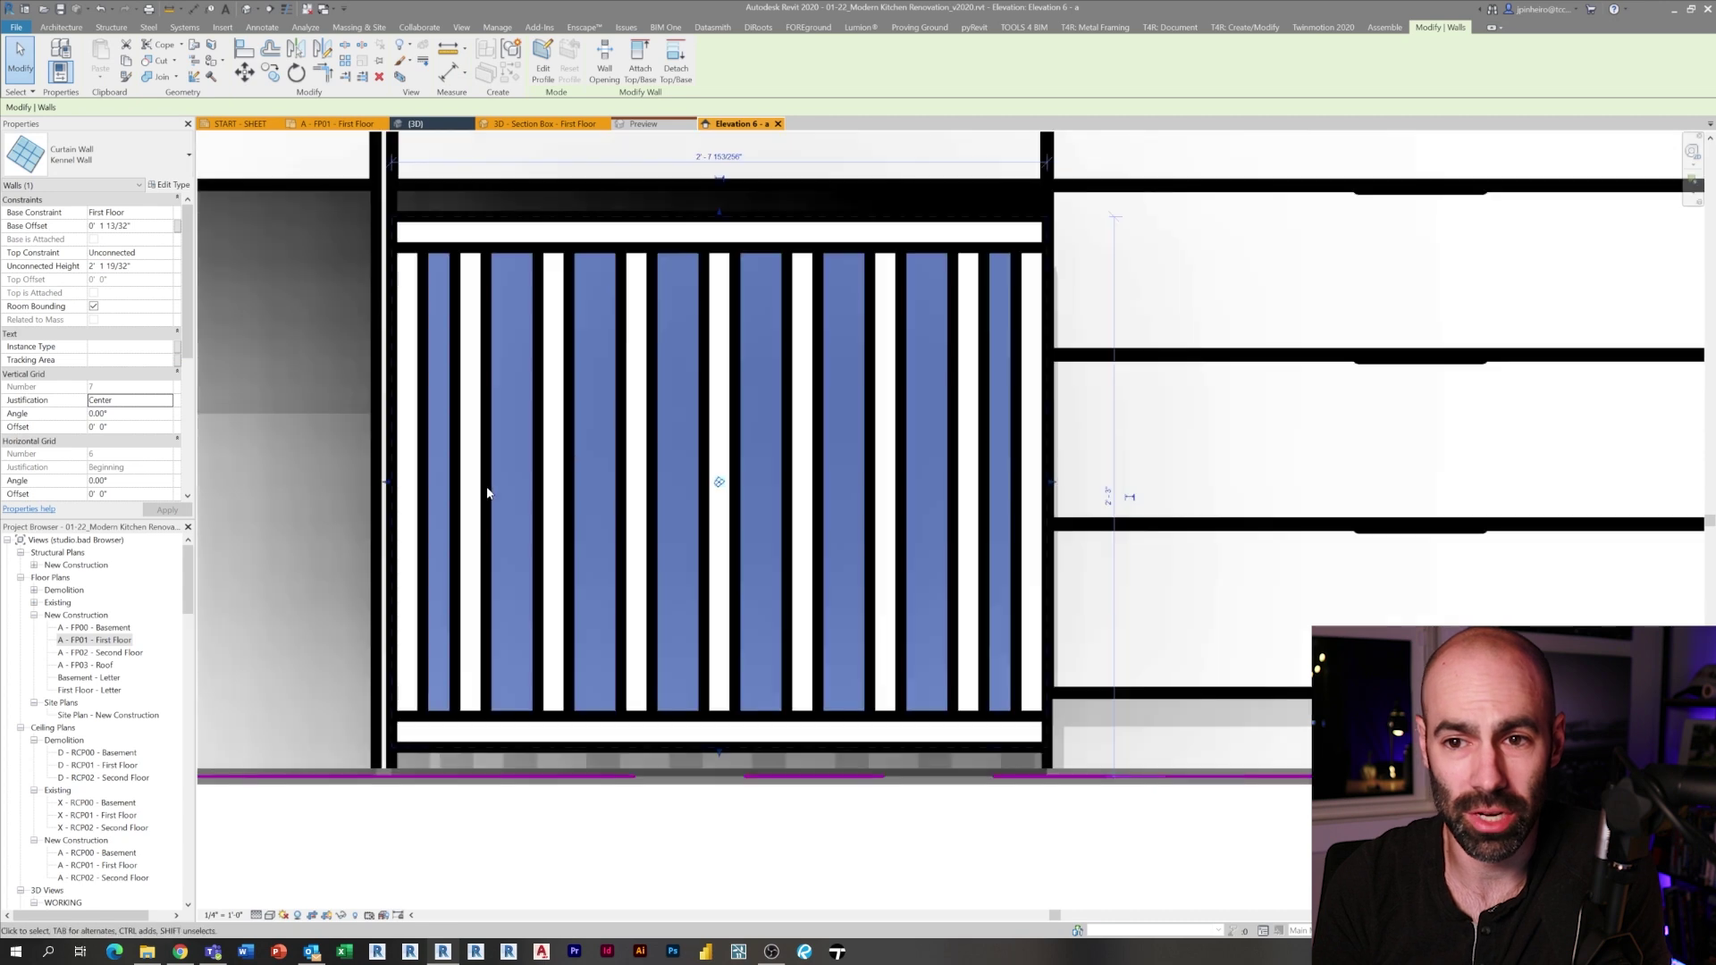
{"action": "scroll", "coordinate": [581, 519], "scroll_direction": "down", "scroll_amount": 3}
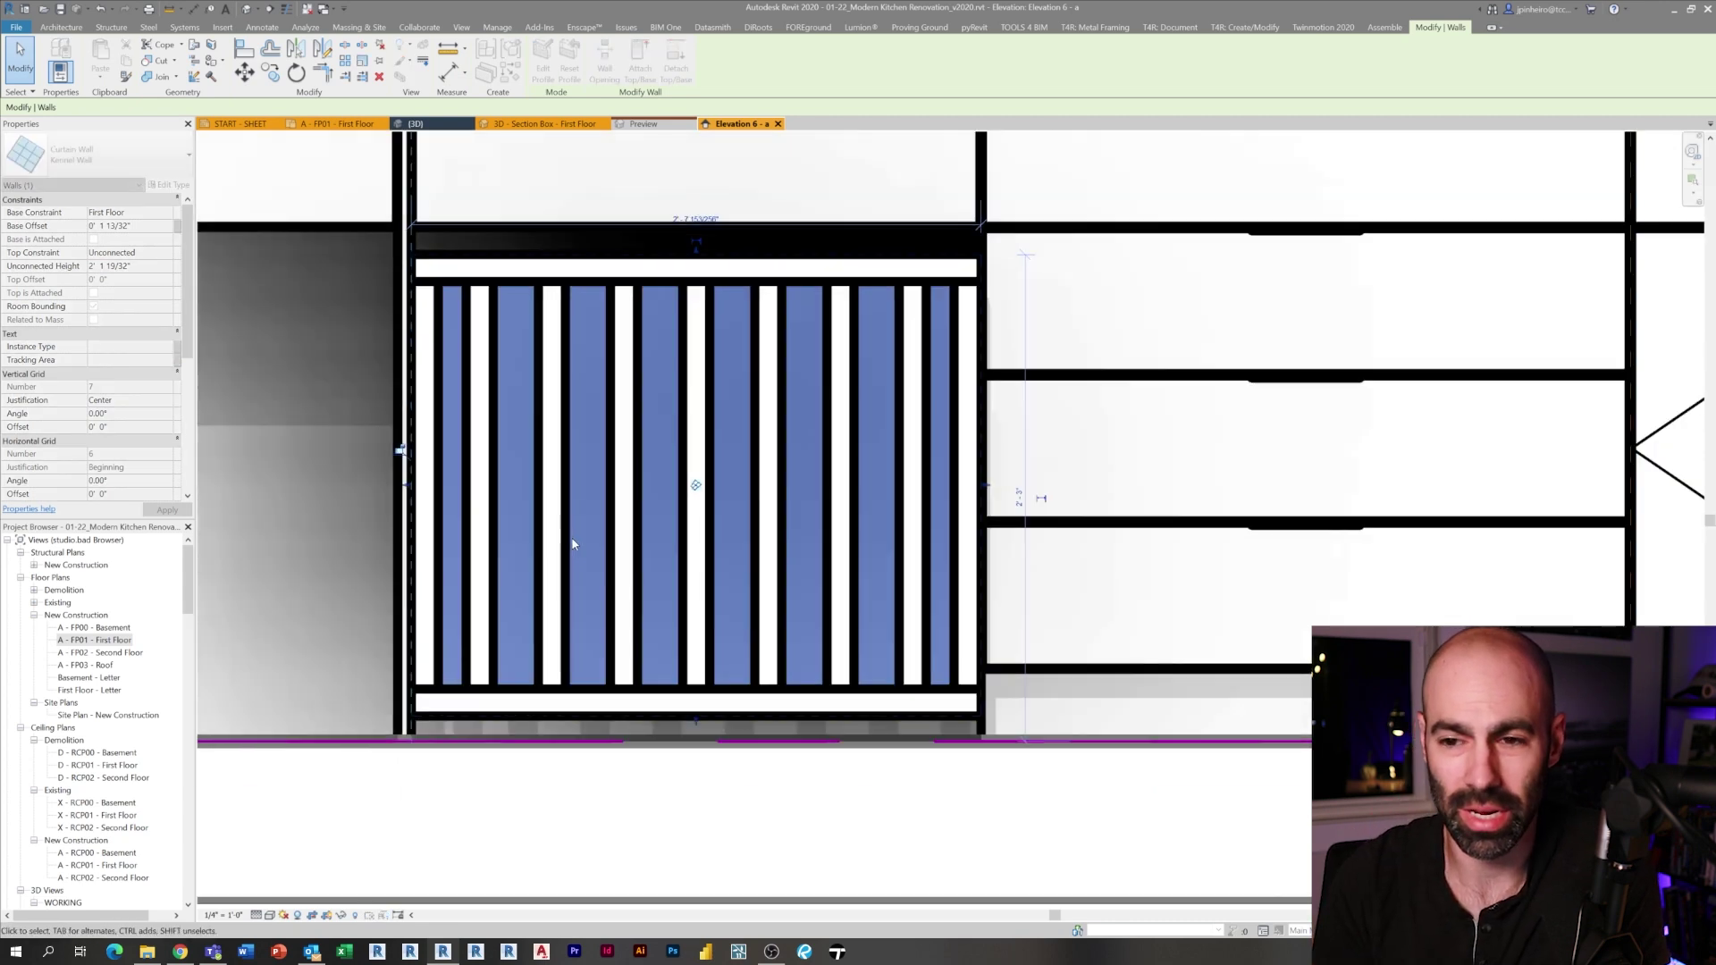
Try to copy the kennel wall to the neighboring cabinet opening and pull in the copy's inner end in elevation.
{"action": "key", "text": "c"}
{"action": "key", "text": "c"}
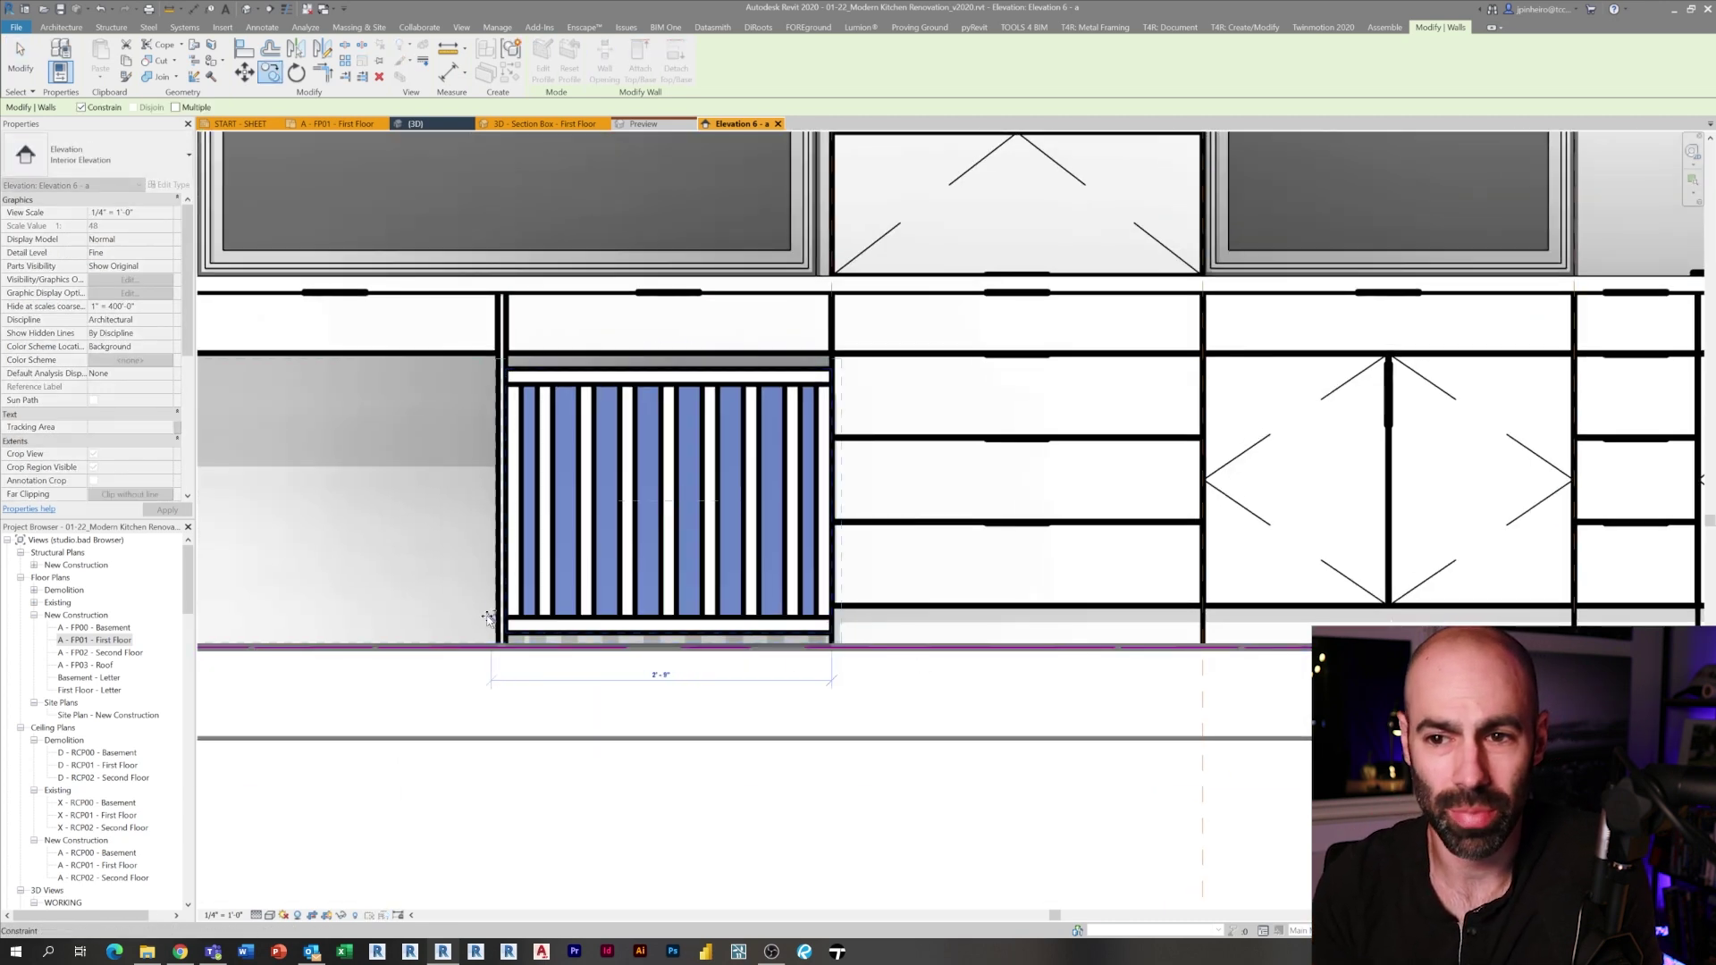
{"action": "scroll", "coordinate": [489, 617], "scroll_direction": "up", "scroll_amount": 2}
{"action": "left_click", "coordinate": [501, 617]}
{"action": "key", "text": "Escape"}
{"action": "scroll", "coordinate": [550, 618], "scroll_direction": "down", "scroll_amount": 4}
{"action": "scroll", "coordinate": [506, 510], "scroll_direction": "up", "scroll_amount": 3}
{"action": "left_click", "coordinate": [498, 460]}
{"action": "scroll", "coordinate": [563, 589], "scroll_direction": "up", "scroll_amount": 2}
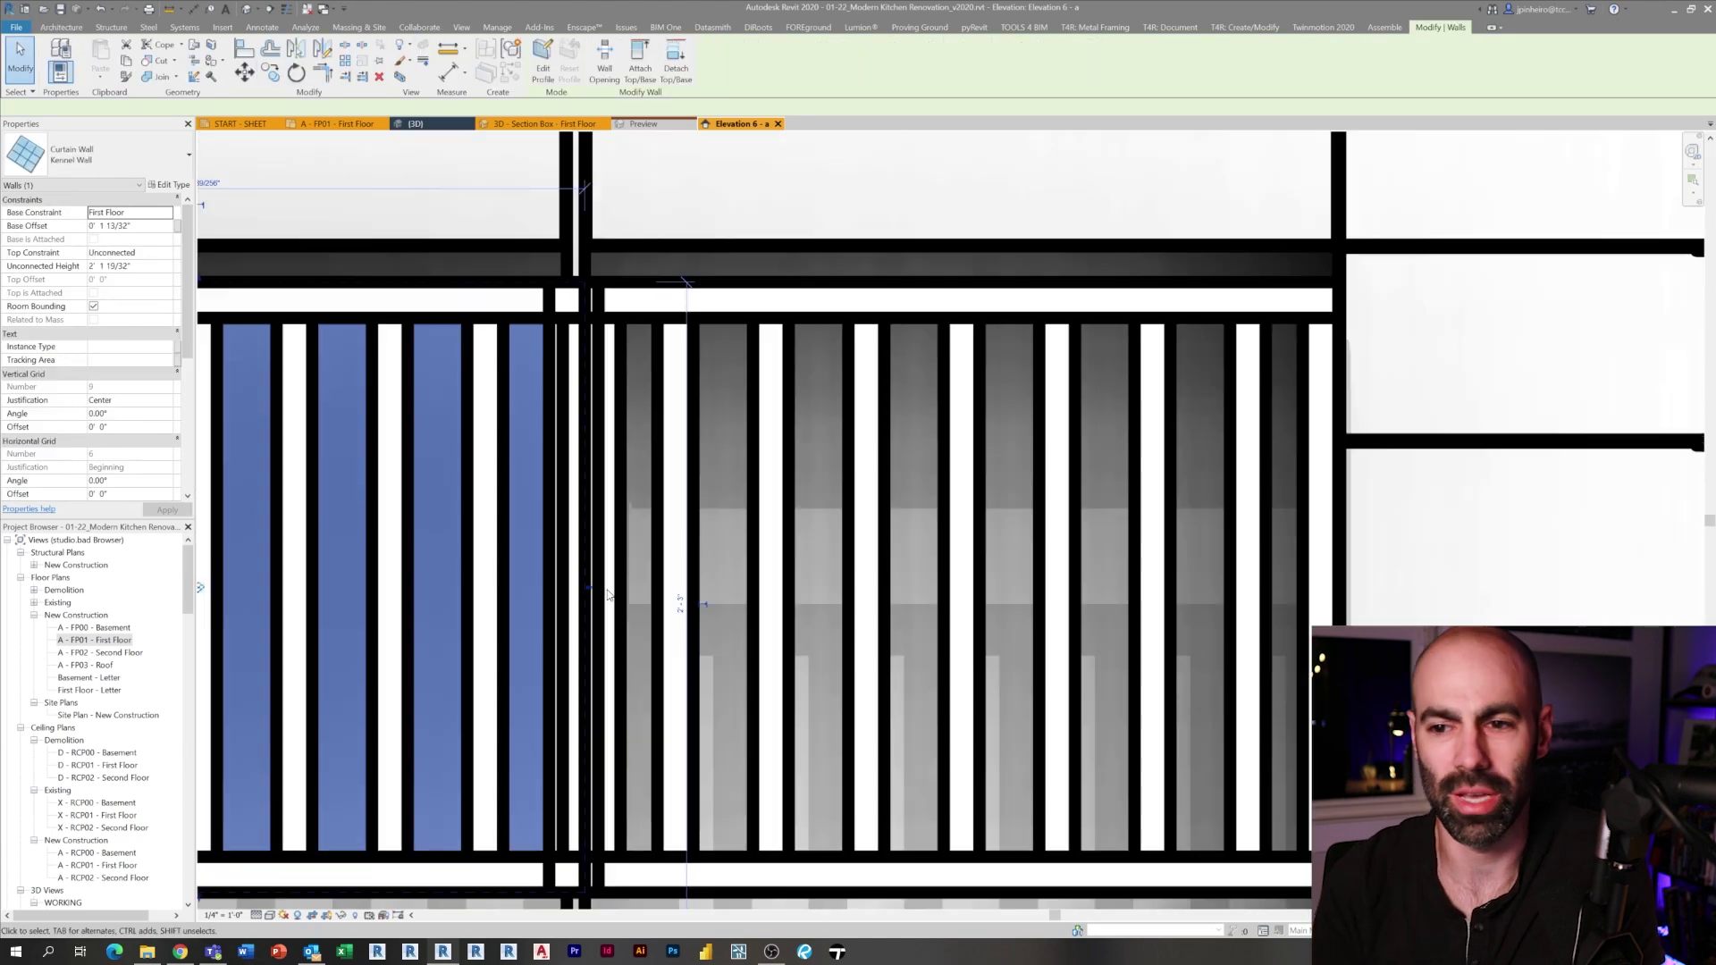
{"action": "left_click_drag", "start_coordinate": [588, 587], "coordinate": [528, 582]}
Open the A - FP01 First Floor plan and delete the copied kennel wall in front of the end cabinet.
{"action": "double_click", "coordinate": [104, 640]}
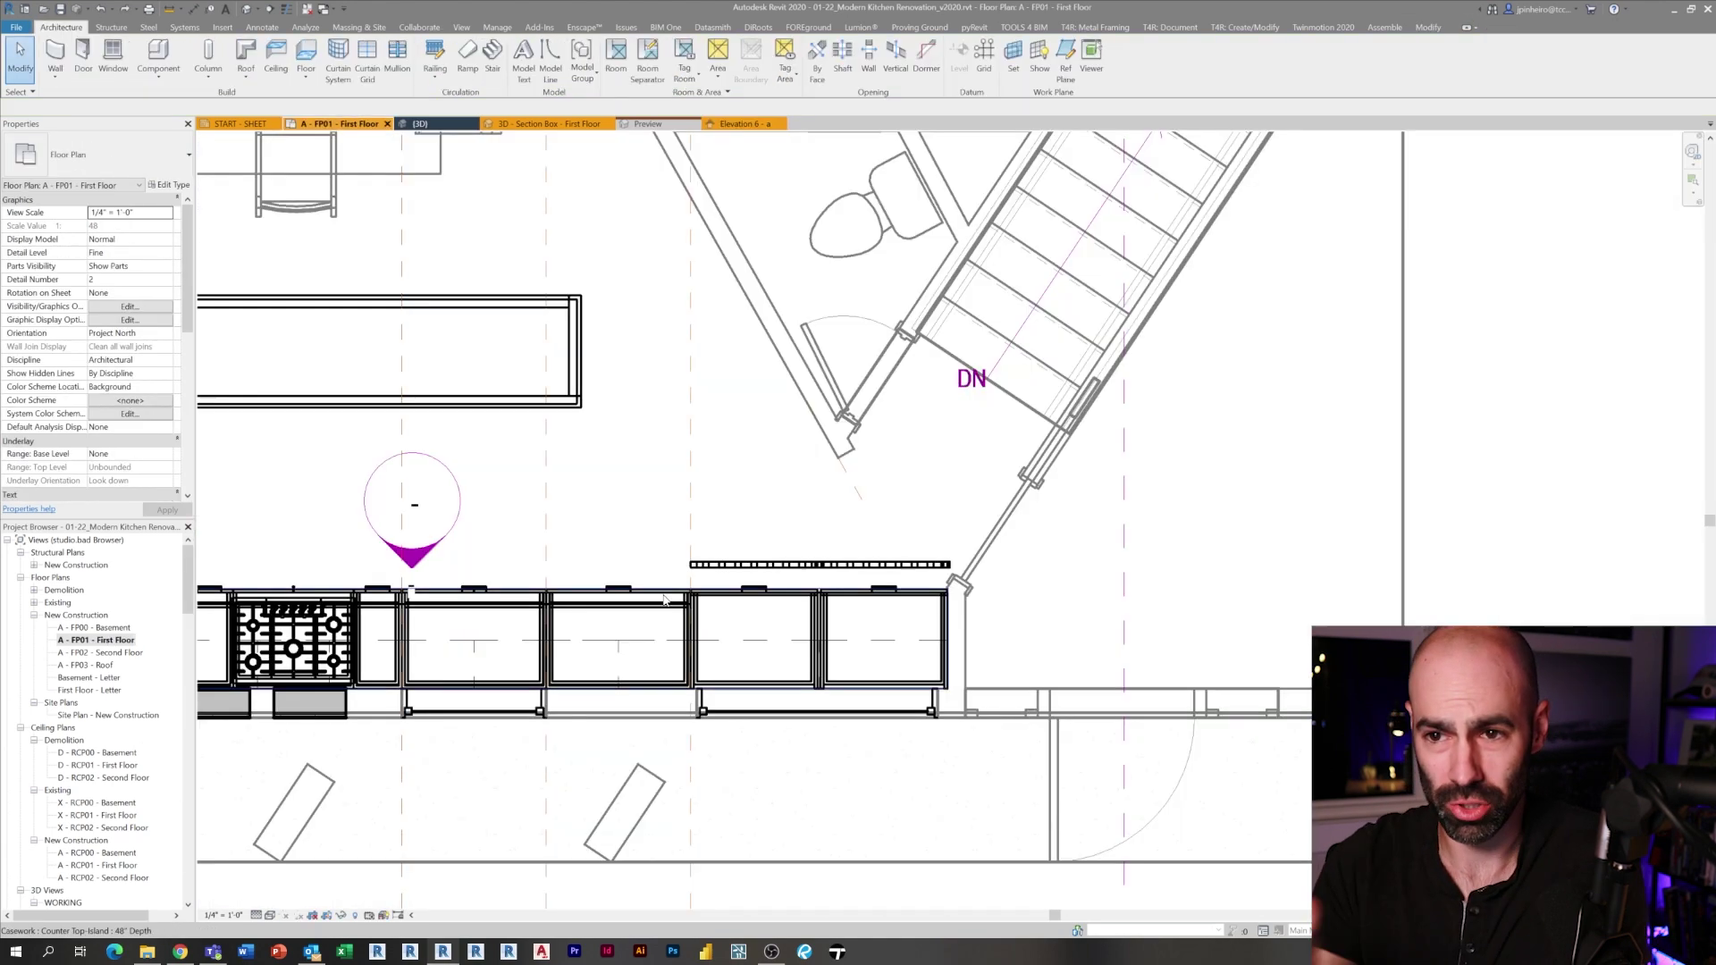
{"action": "scroll", "coordinate": [851, 597], "scroll_direction": "up", "scroll_amount": 4}
{"action": "left_click", "coordinate": [807, 500]}
{"action": "key", "text": "Delete"}
Disallow wall joins at both ends of the remaining kennel wall.
{"action": "left_click", "coordinate": [634, 498]}
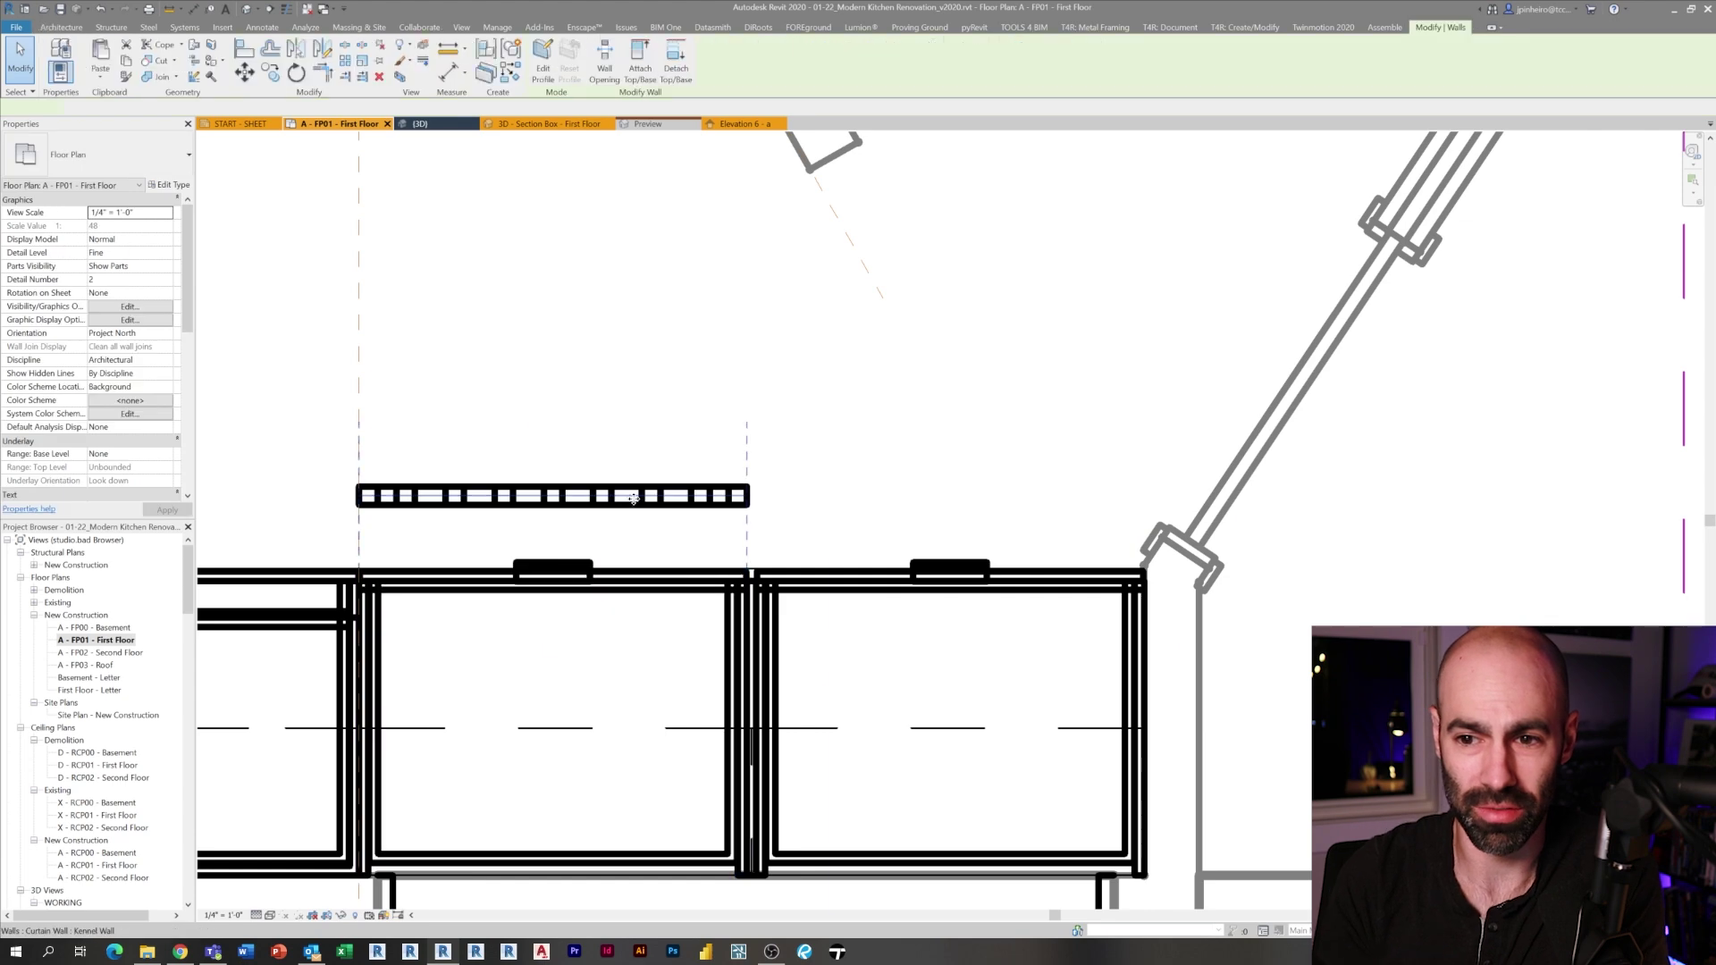
{"action": "scroll", "coordinate": [694, 501], "scroll_direction": "up", "scroll_amount": 3}
{"action": "right_click", "coordinate": [788, 496]}
{"action": "left_click", "coordinate": [800, 568]}
{"action": "middle_click_drag", "start_coordinate": [774, 552], "coordinate": [1229, 545]}
{"action": "right_click", "coordinate": [564, 486]}
{"action": "left_click", "coordinate": [636, 567]}
Move the kennel wall back from the aisle into the base cabinet, just behind its front face.
{"action": "key", "text": "m"}
{"action": "key", "text": "v"}
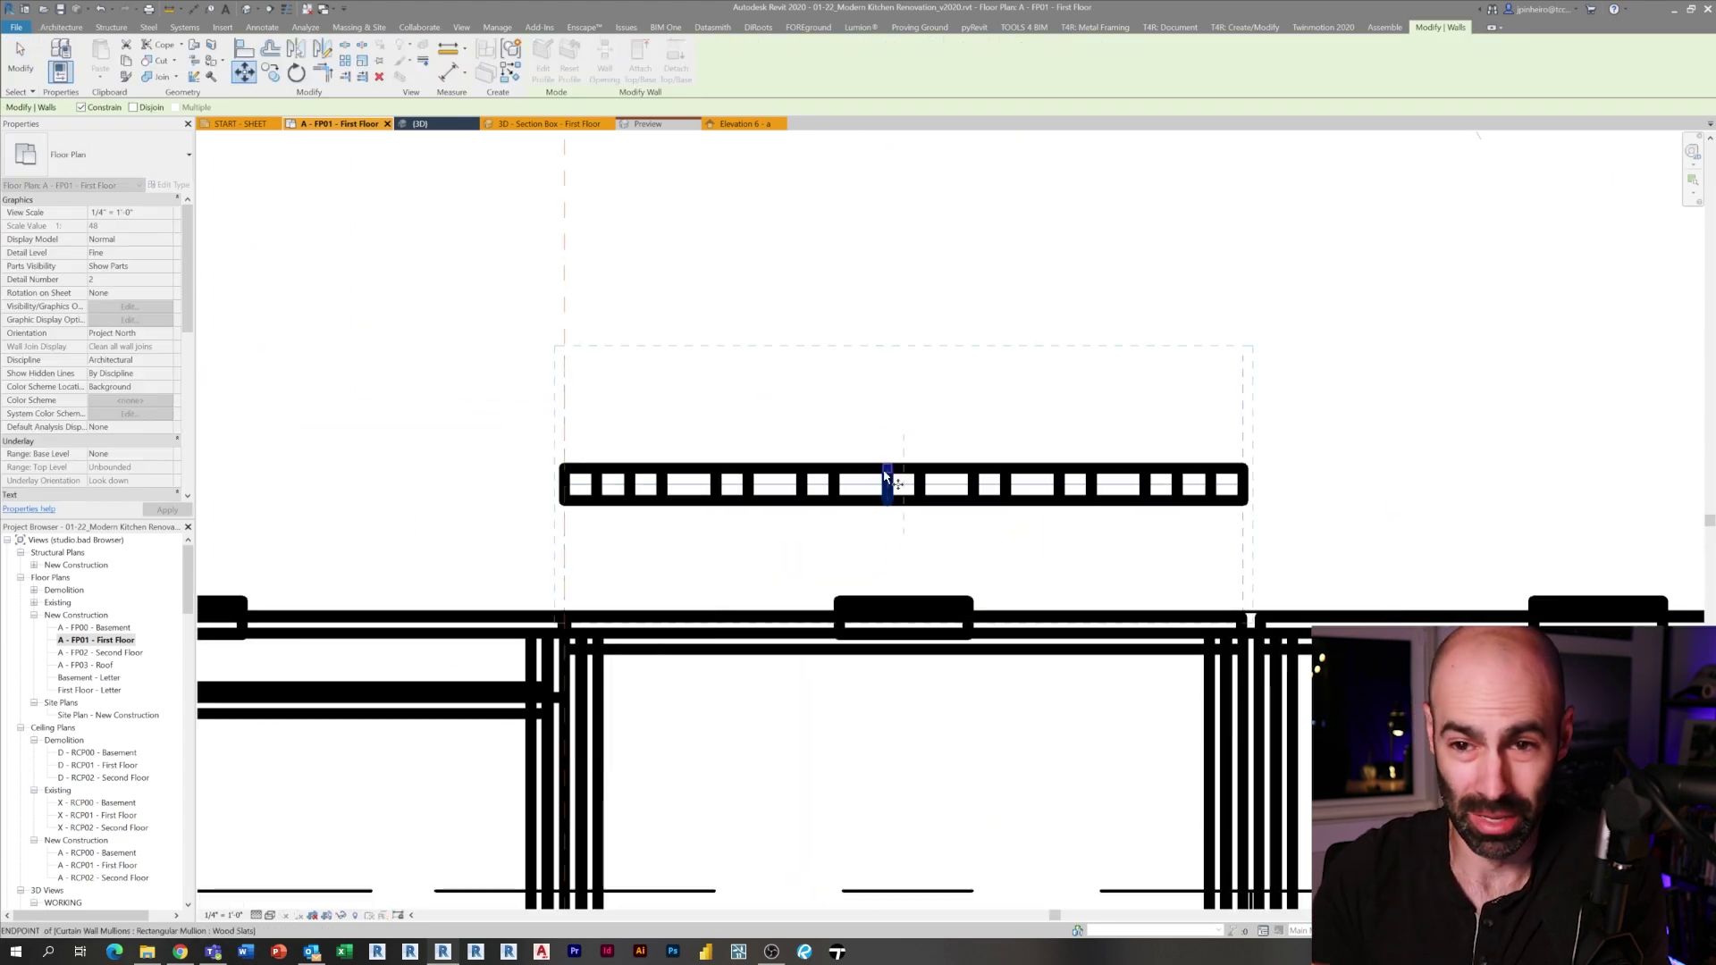
{"action": "left_click", "coordinate": [901, 648]}
{"action": "scroll", "coordinate": [901, 649], "scroll_direction": "down", "scroll_amount": 2}
{"action": "middle_click_drag", "start_coordinate": [900, 649], "coordinate": [657, 626]}
Copy the kennel wall horizontally about 2'-8" into the adjacent end cabinet.
{"action": "key", "text": "c"}
{"action": "key", "text": "o"}
{"action": "left_click", "coordinate": [436, 523]}
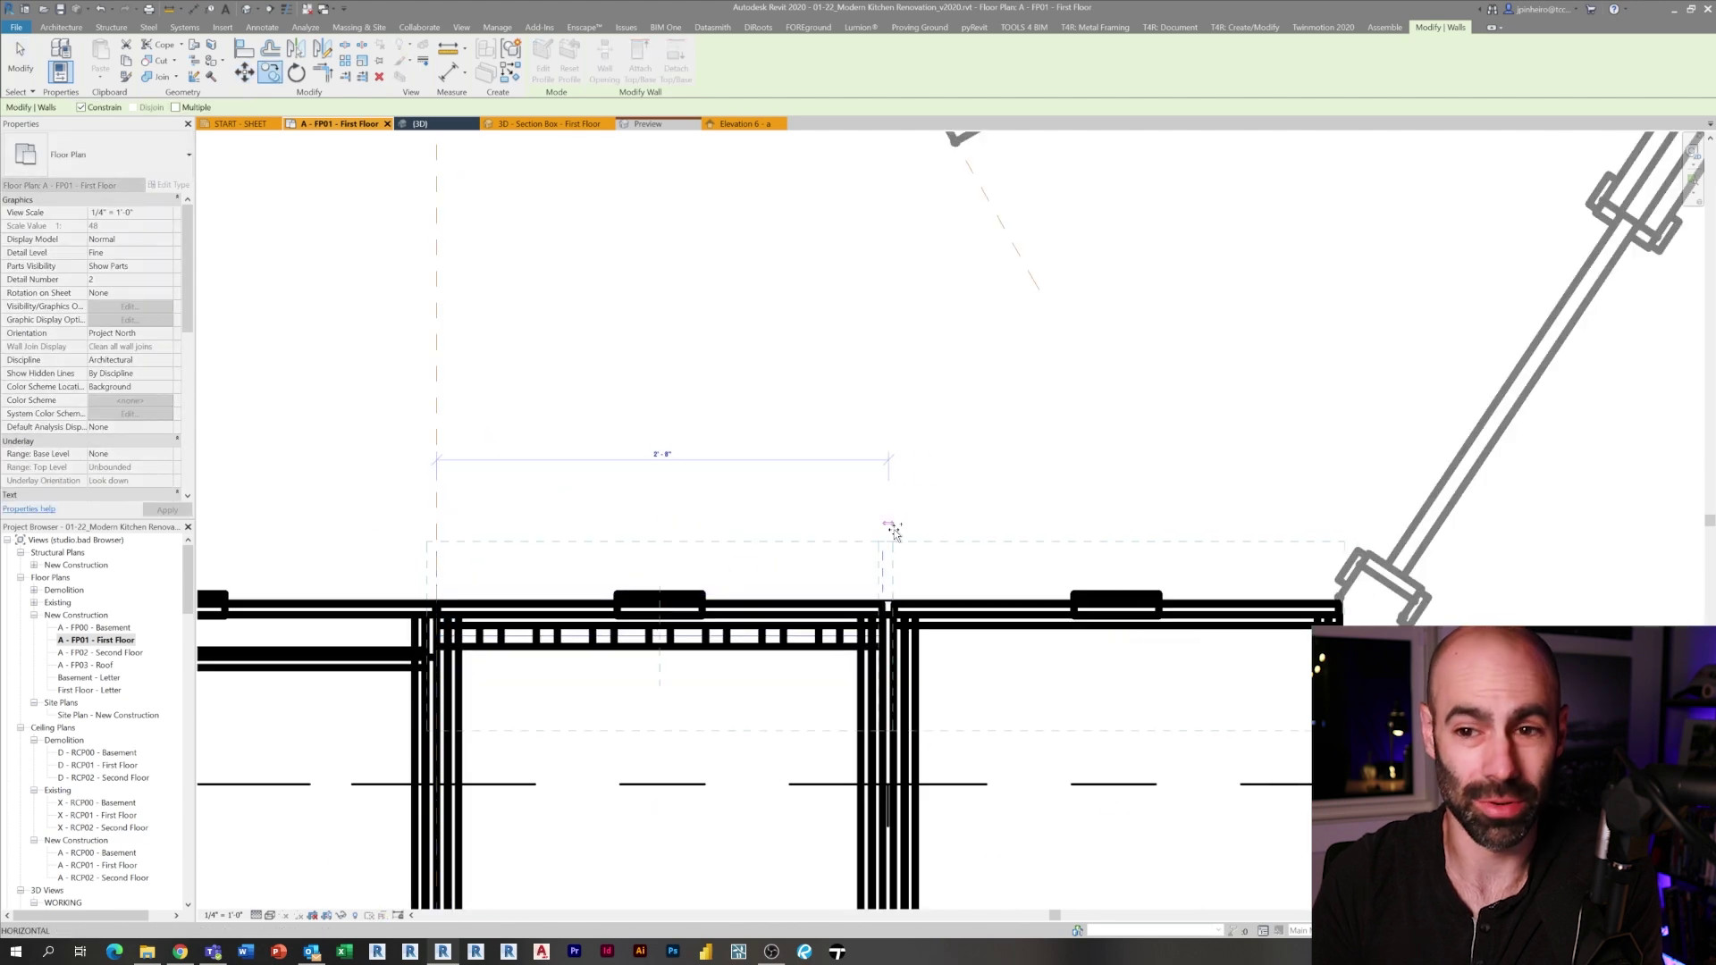
{"action": "left_click", "coordinate": [892, 529]}
Turn on thin lines and move the copied kennel wall slightly away from the divider panel toward the end cabinet's inside.
{"action": "scroll", "coordinate": [921, 659], "scroll_direction": "up", "scroll_amount": 5}
{"action": "key", "text": "m"}
{"action": "key", "text": "v"}
{"action": "key", "text": "t"}
{"action": "key", "text": "l"}
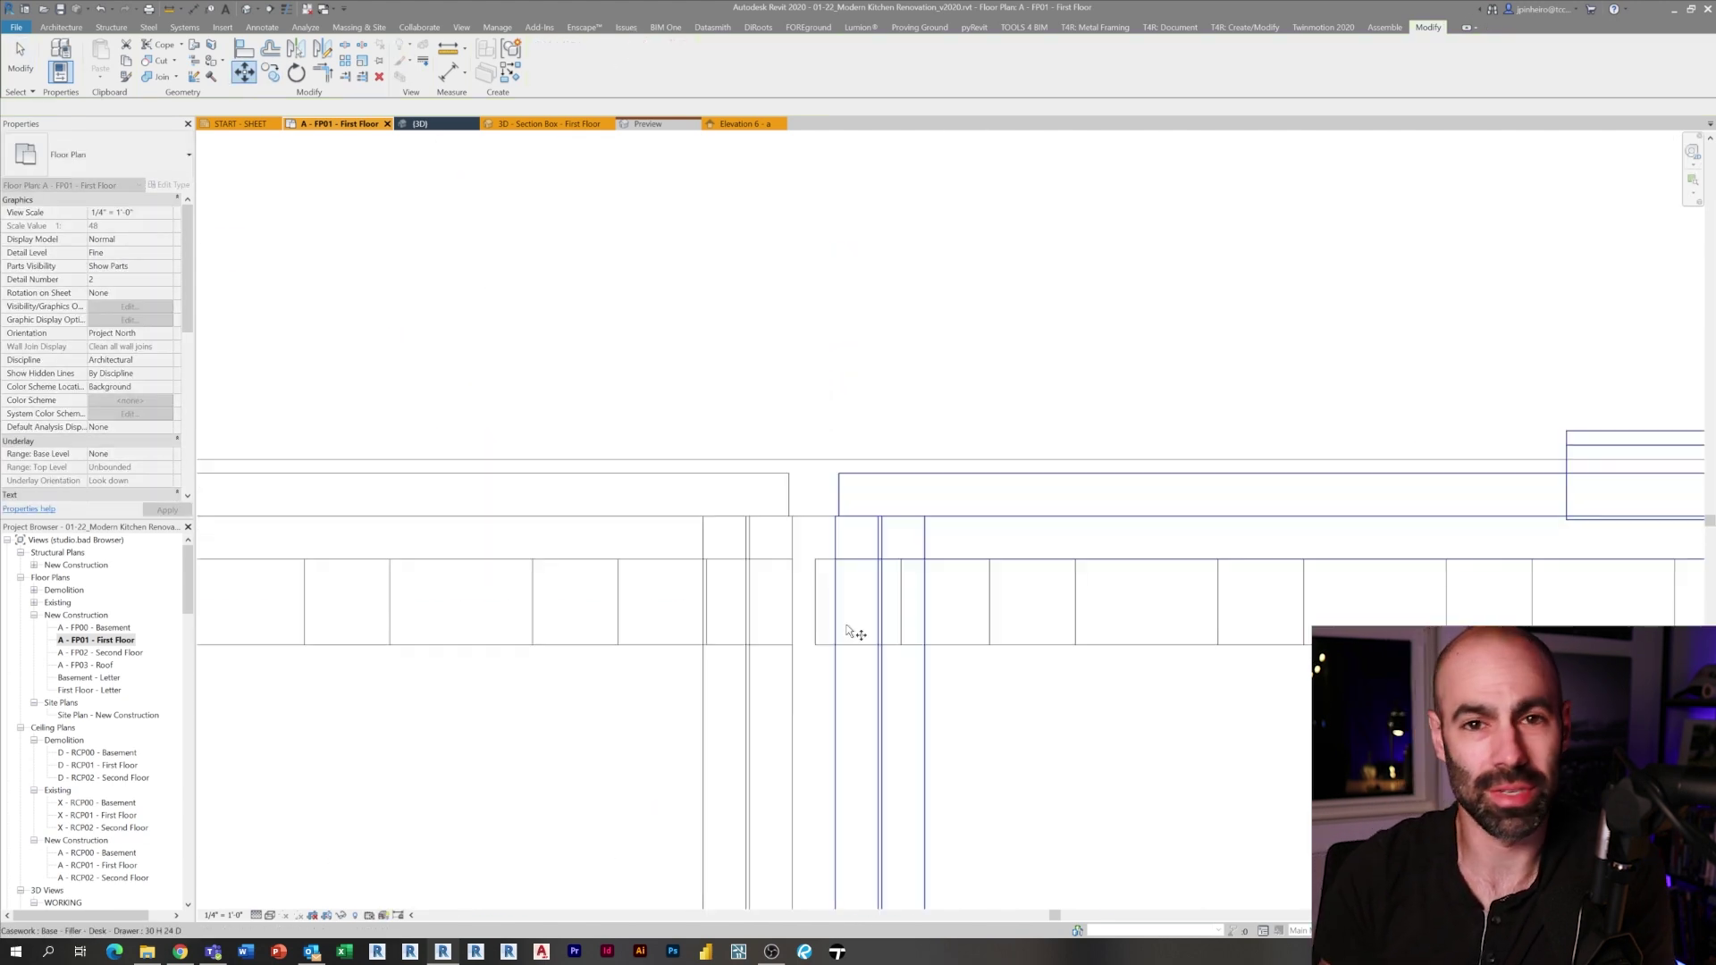
{"action": "key", "text": "Escape"}
{"action": "left_click", "coordinate": [821, 606]}
{"action": "scroll", "coordinate": [819, 601], "scroll_direction": "up", "scroll_amount": 1}
{"action": "key", "text": "m"}
{"action": "key", "text": "v"}
{"action": "left_click", "coordinate": [814, 602]}
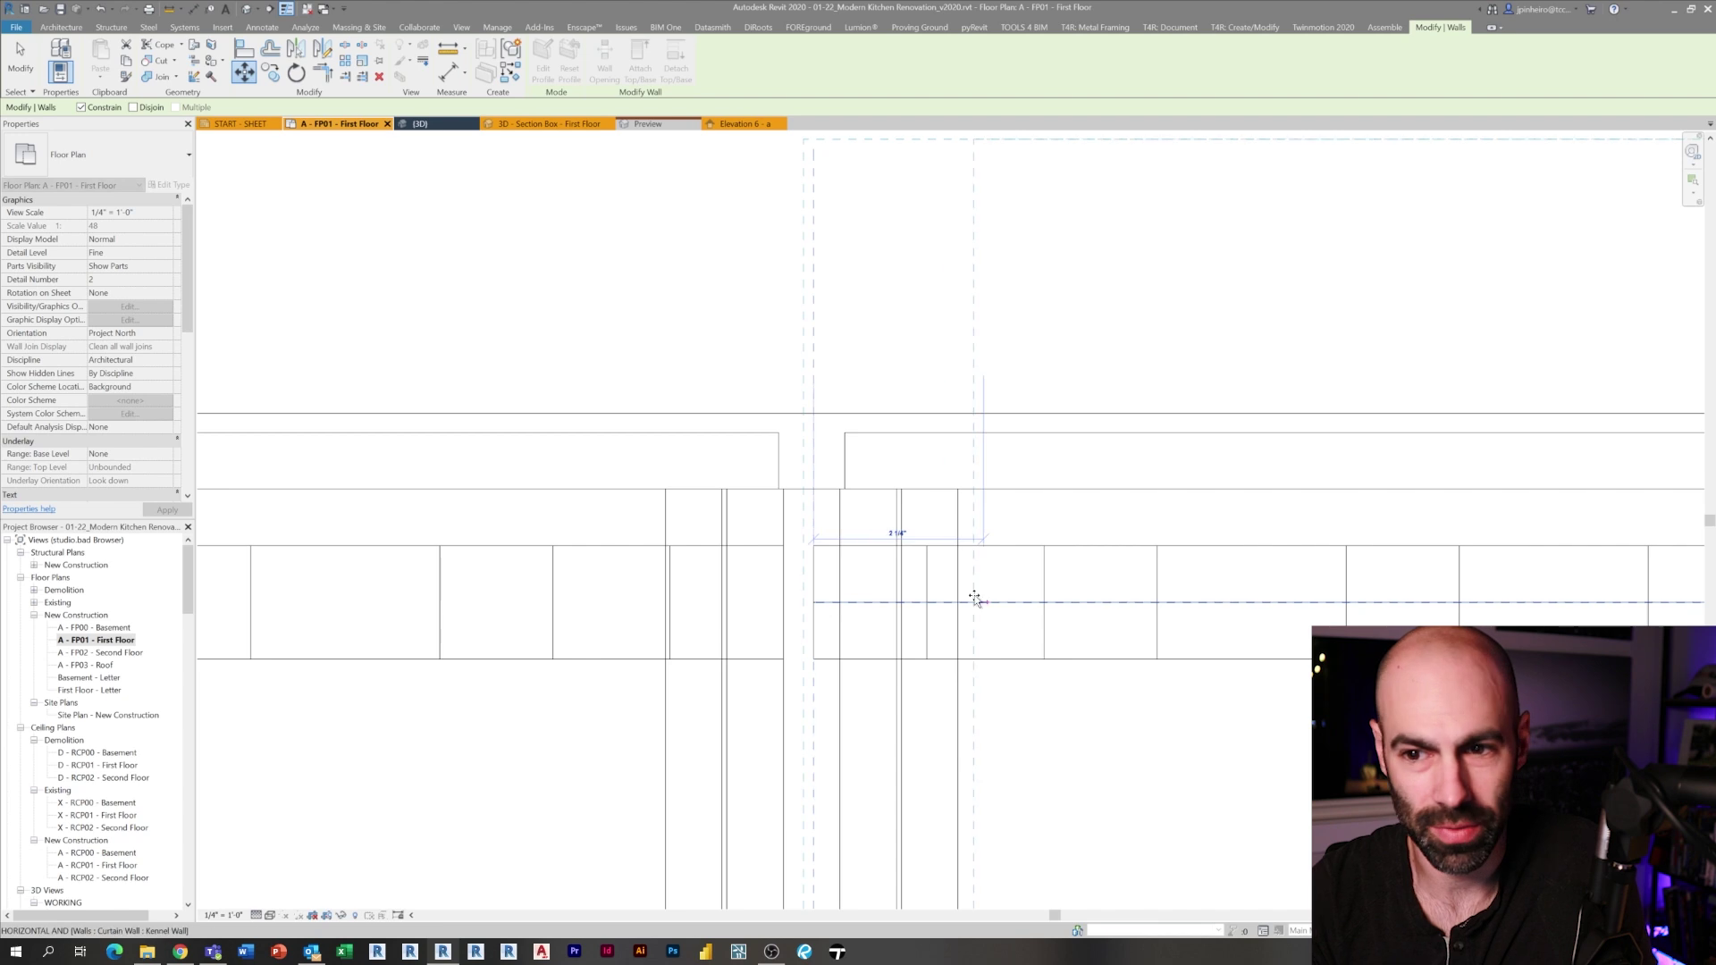
{"action": "left_click", "coordinate": [901, 602]}
Adjust both ends of the end cabinet's kennel wall to fit between the cabinet sides, about 2'-4" long.
{"action": "scroll", "coordinate": [901, 601], "scroll_direction": "down", "scroll_amount": 4}
{"action": "middle_click_drag", "start_coordinate": [1173, 645], "coordinate": [790, 678]}
{"action": "scroll", "coordinate": [1206, 645], "scroll_direction": "up", "scroll_amount": 3}
{"action": "left_click_drag", "start_coordinate": [1315, 618], "coordinate": [1263, 622]}
{"action": "scroll", "coordinate": [1263, 622], "scroll_direction": "down", "scroll_amount": 2}
{"action": "left_click_drag", "start_coordinate": [440, 623], "coordinate": [461, 623]}
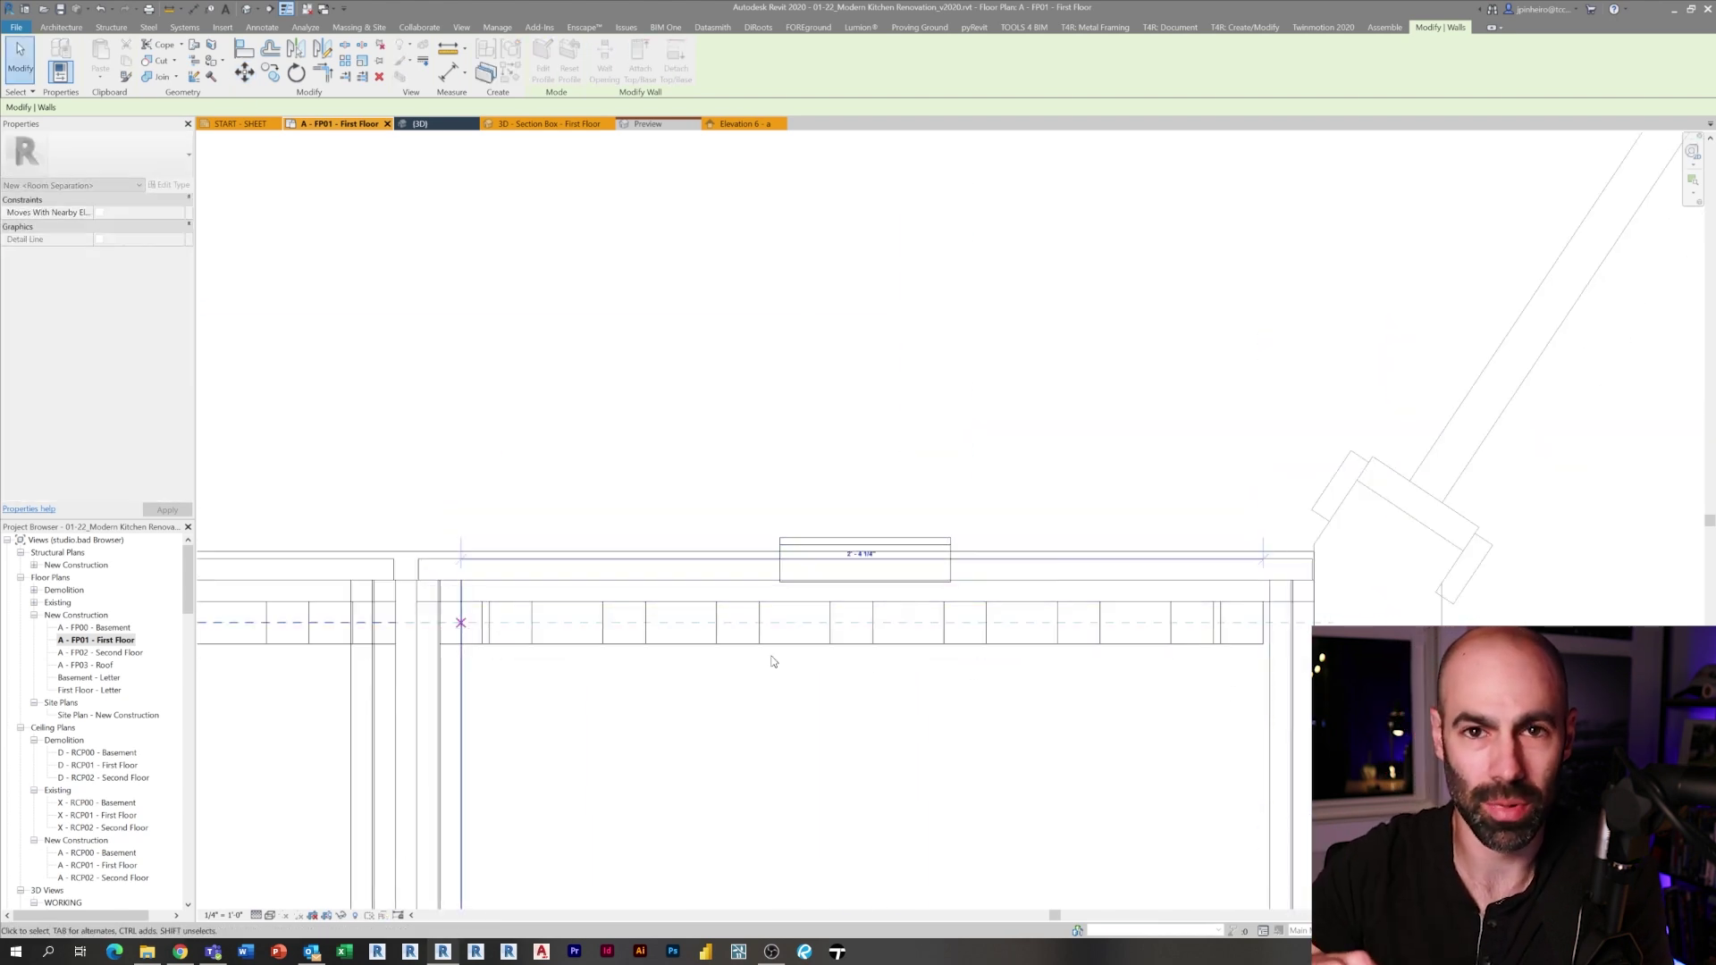
{"action": "left_click_drag", "start_coordinate": [1263, 623], "coordinate": [1269, 623]}
{"action": "scroll", "coordinate": [1200, 728], "scroll_direction": "down", "scroll_amount": 3}
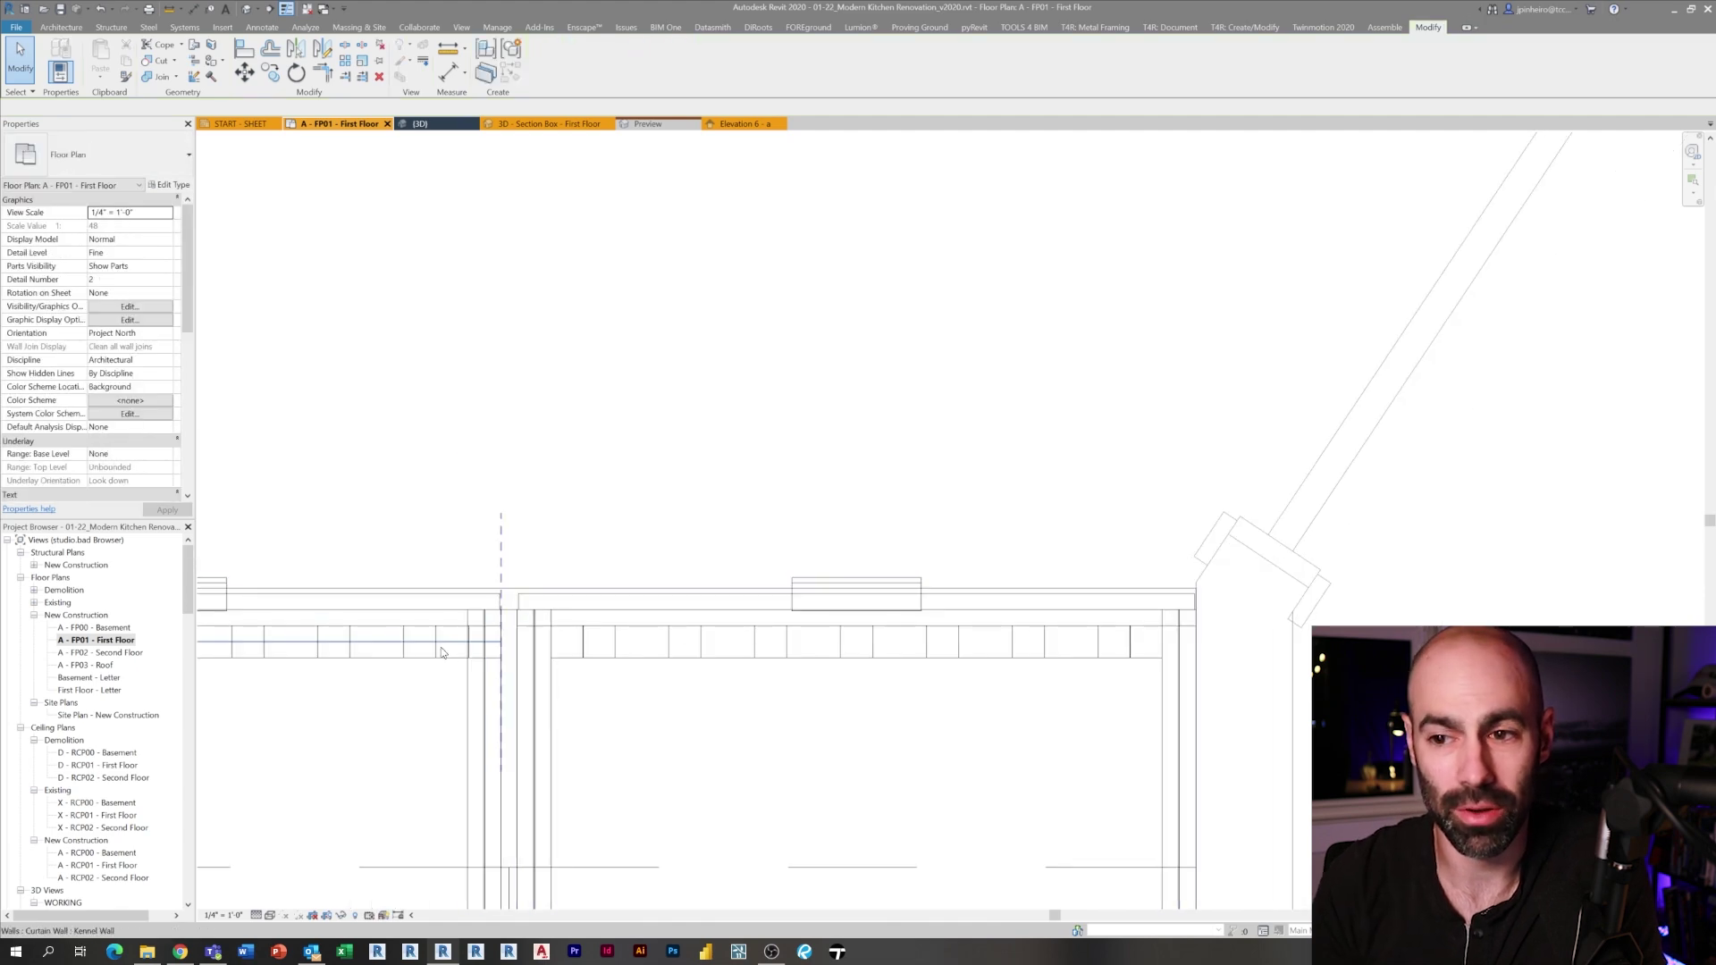
Replace the original kennel wall by mirroring the fitted one across the divider panel between the two cabinets.
{"action": "key", "text": "Escape"}
{"action": "left_click", "coordinate": [664, 645]}
{"action": "key", "text": "m"}
{"action": "key", "text": "m"}
{"action": "scroll", "coordinate": [511, 671], "scroll_direction": "up", "scroll_amount": 2}
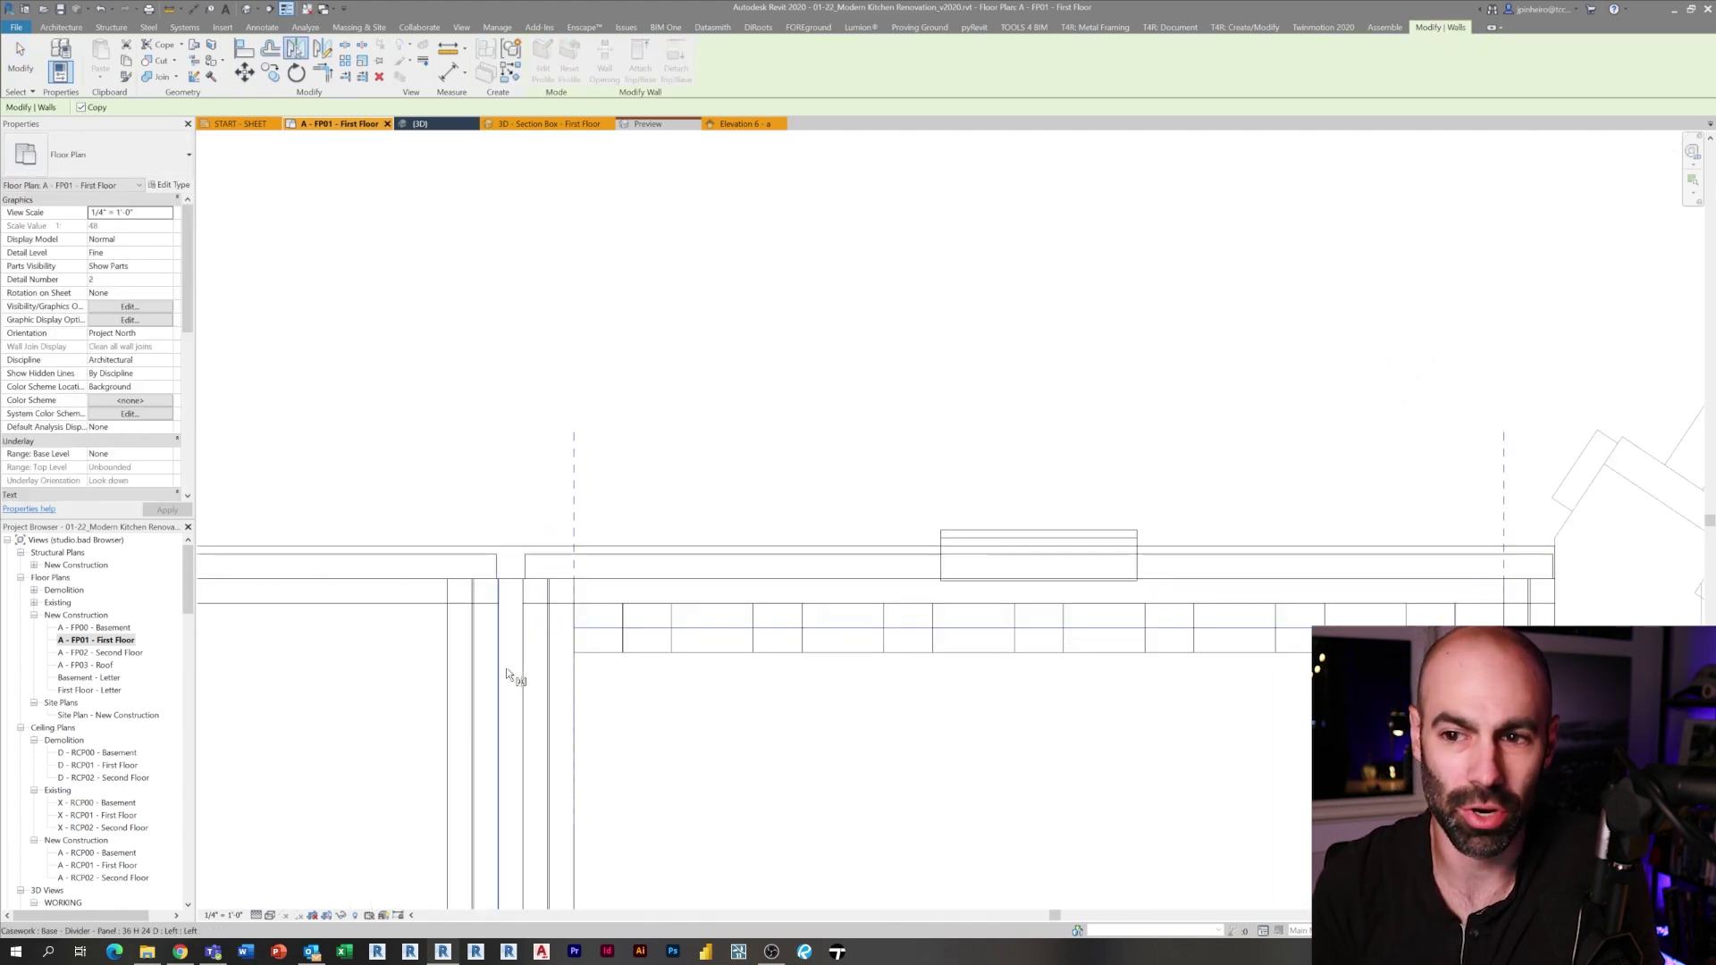
{"action": "left_click", "coordinate": [507, 671]}
{"action": "scroll", "coordinate": [506, 670], "scroll_direction": "down", "scroll_amount": 5}
{"action": "middle_click_drag", "start_coordinate": [492, 670], "coordinate": [839, 668]}
{"action": "key", "text": "Escape"}
{"action": "scroll", "coordinate": [787, 594], "scroll_direction": "down", "scroll_amount": 5}
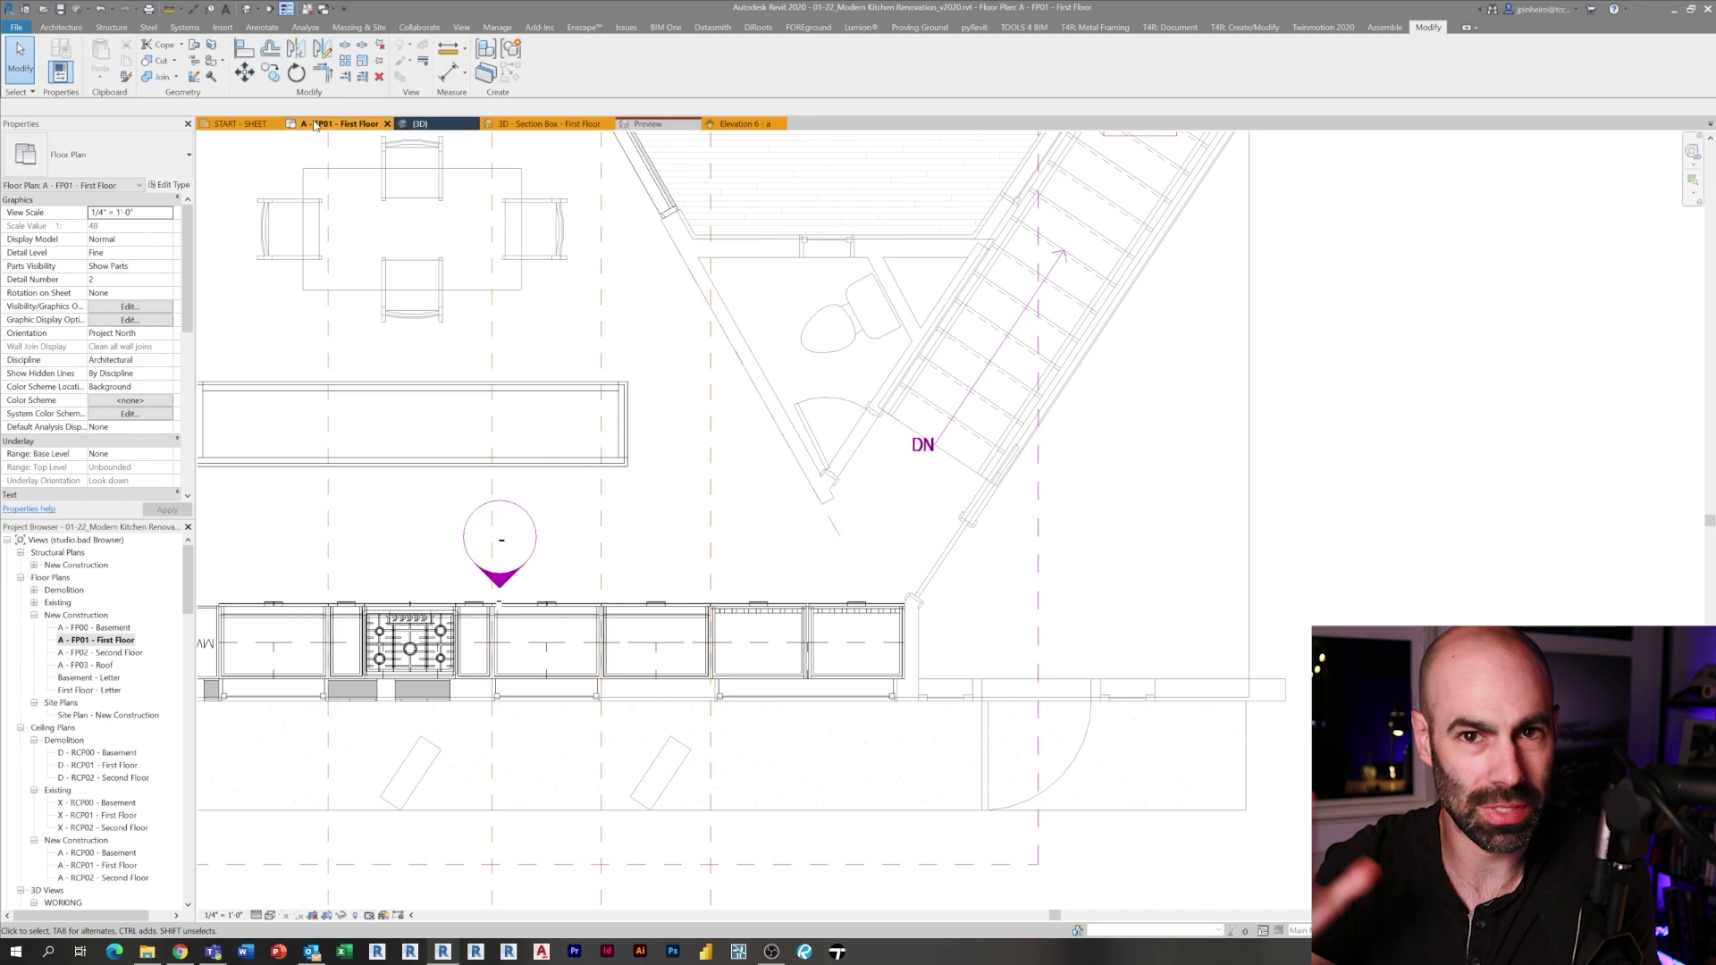
Open the 3D section box view of the first floor and inspect both kennel fronts beneath the countertop.
{"action": "left_click", "coordinate": [507, 126]}
{"action": "scroll", "coordinate": [295, 527], "scroll_direction": "down", "scroll_amount": 2}
{"action": "middle_click_drag", "start_coordinate": [295, 527], "coordinate": [929, 541]}
{"action": "scroll", "coordinate": [569, 620], "scroll_direction": "up", "scroll_amount": 5}
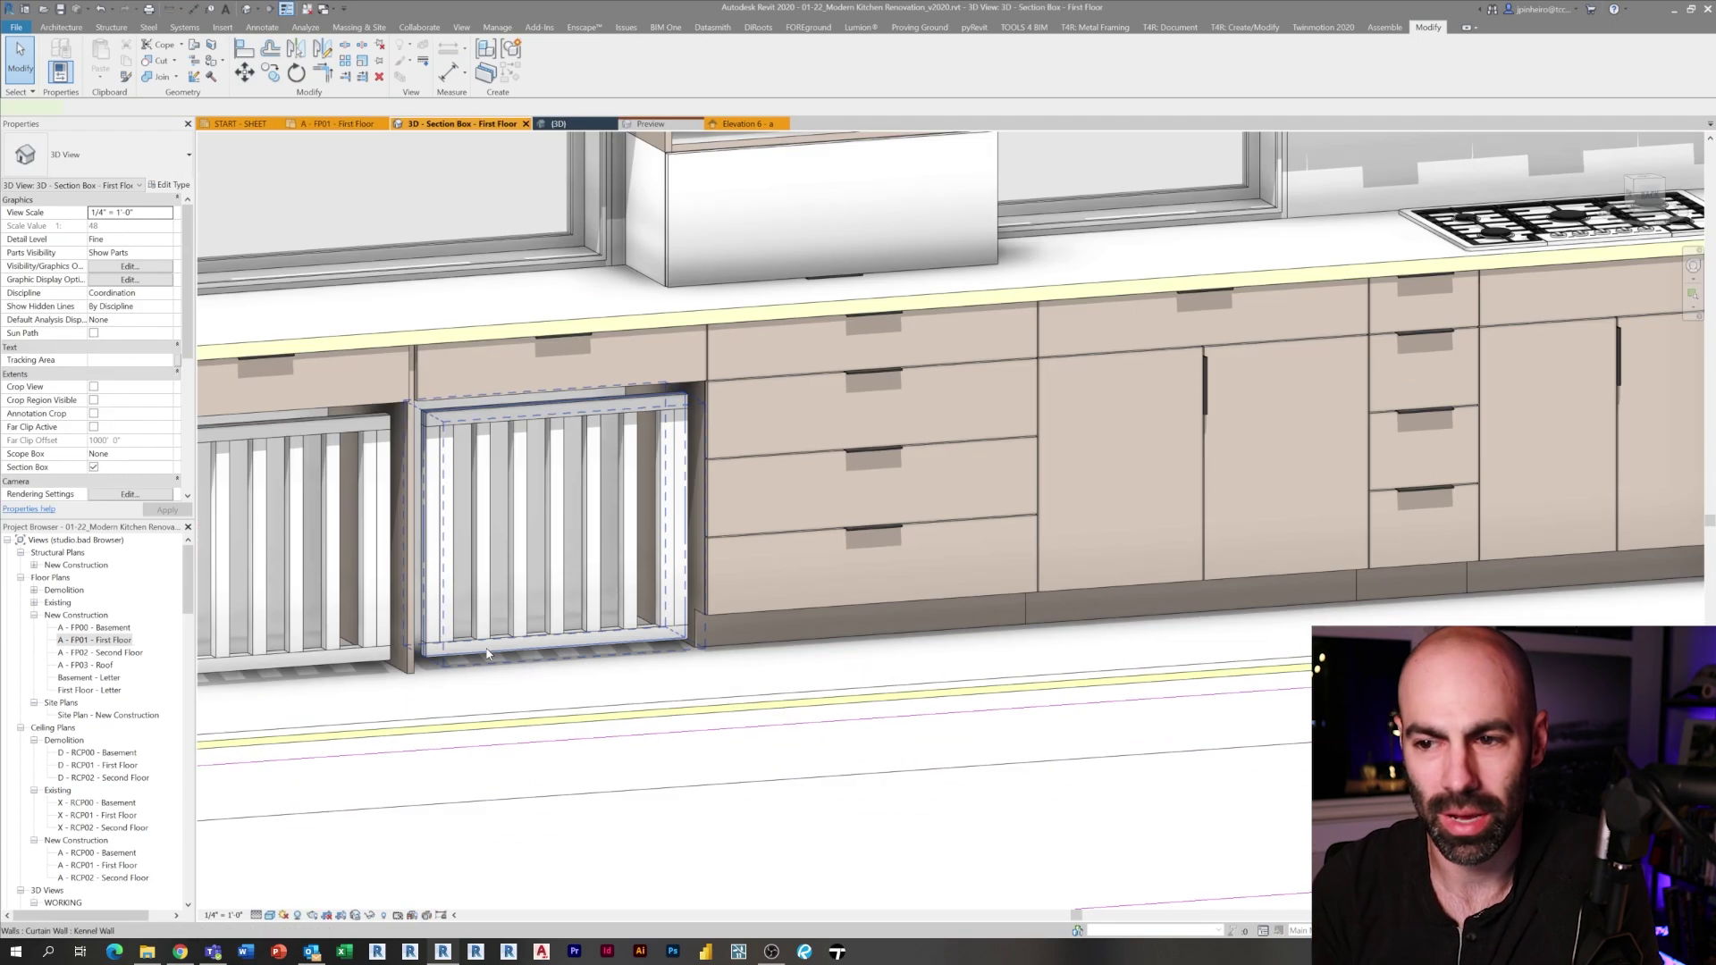
{"action": "left_click", "coordinate": [501, 651]}
{"action": "scroll", "coordinate": [519, 700], "scroll_direction": "down", "scroll_amount": 2}
{"action": "scroll", "coordinate": [519, 700], "scroll_direction": "down", "scroll_amount": 4}
{"action": "middle_click_drag", "start_coordinate": [520, 700], "coordinate": [643, 638], "text": "shift"}
{"action": "left_click", "coordinate": [636, 775]}
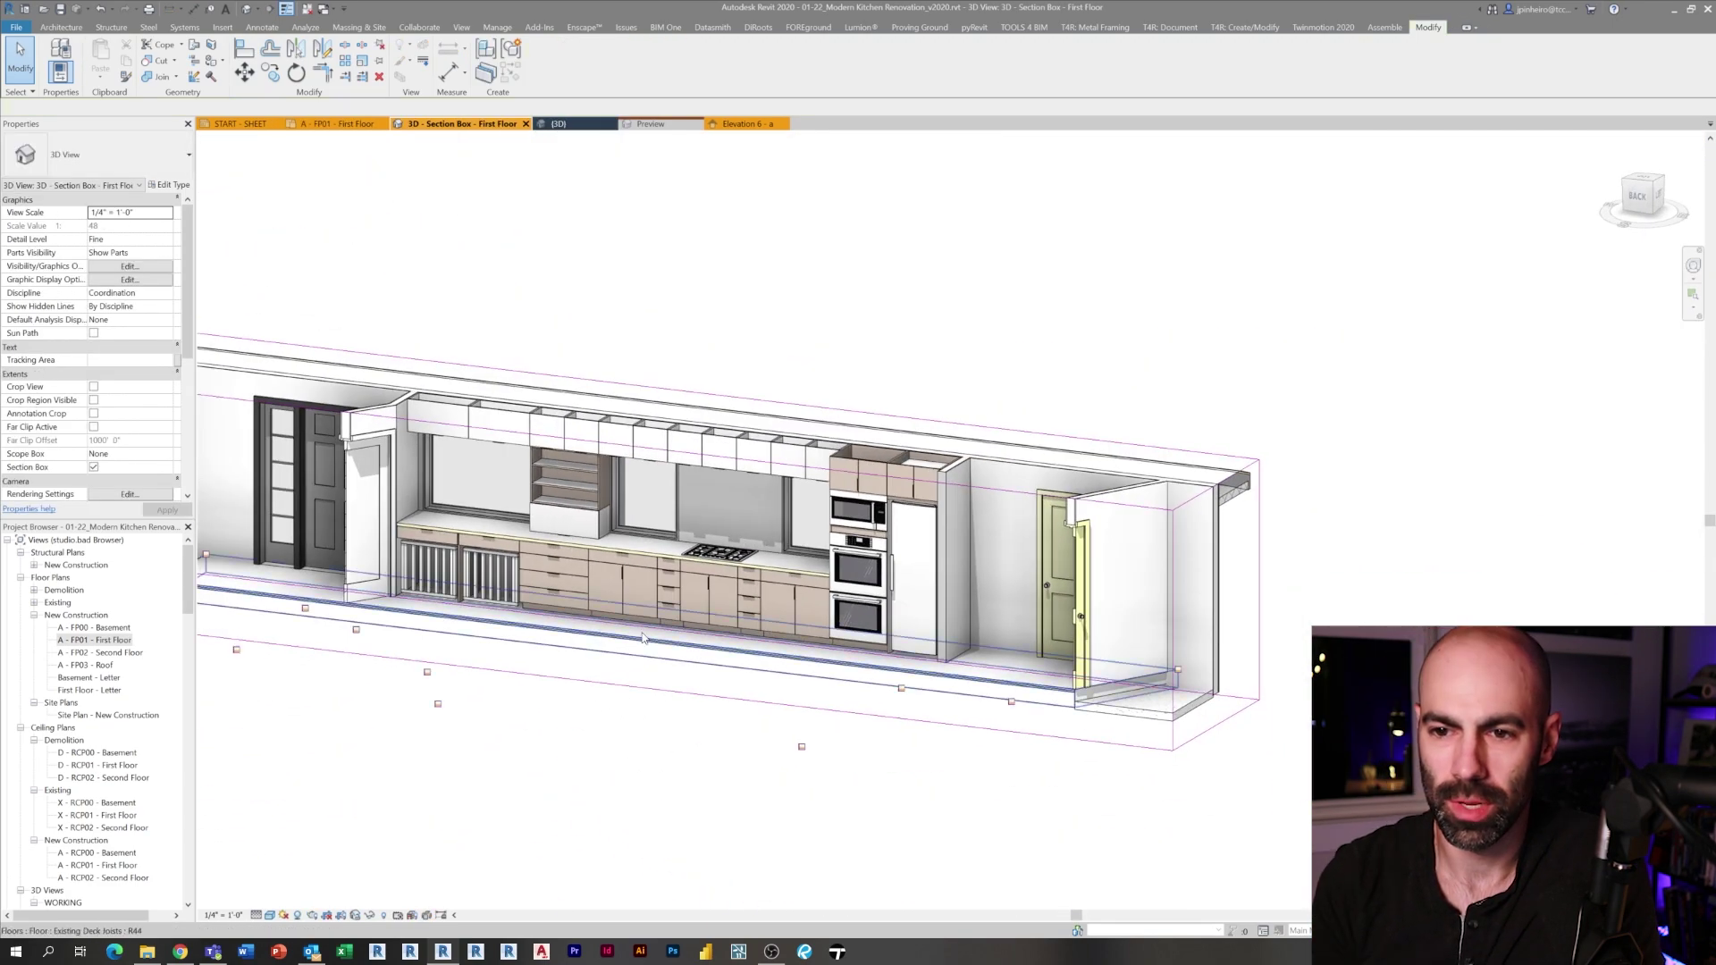
{"action": "left_click", "coordinate": [632, 688]}
{"action": "middle_click_drag", "start_coordinate": [1203, 363], "coordinate": [1262, 332]}
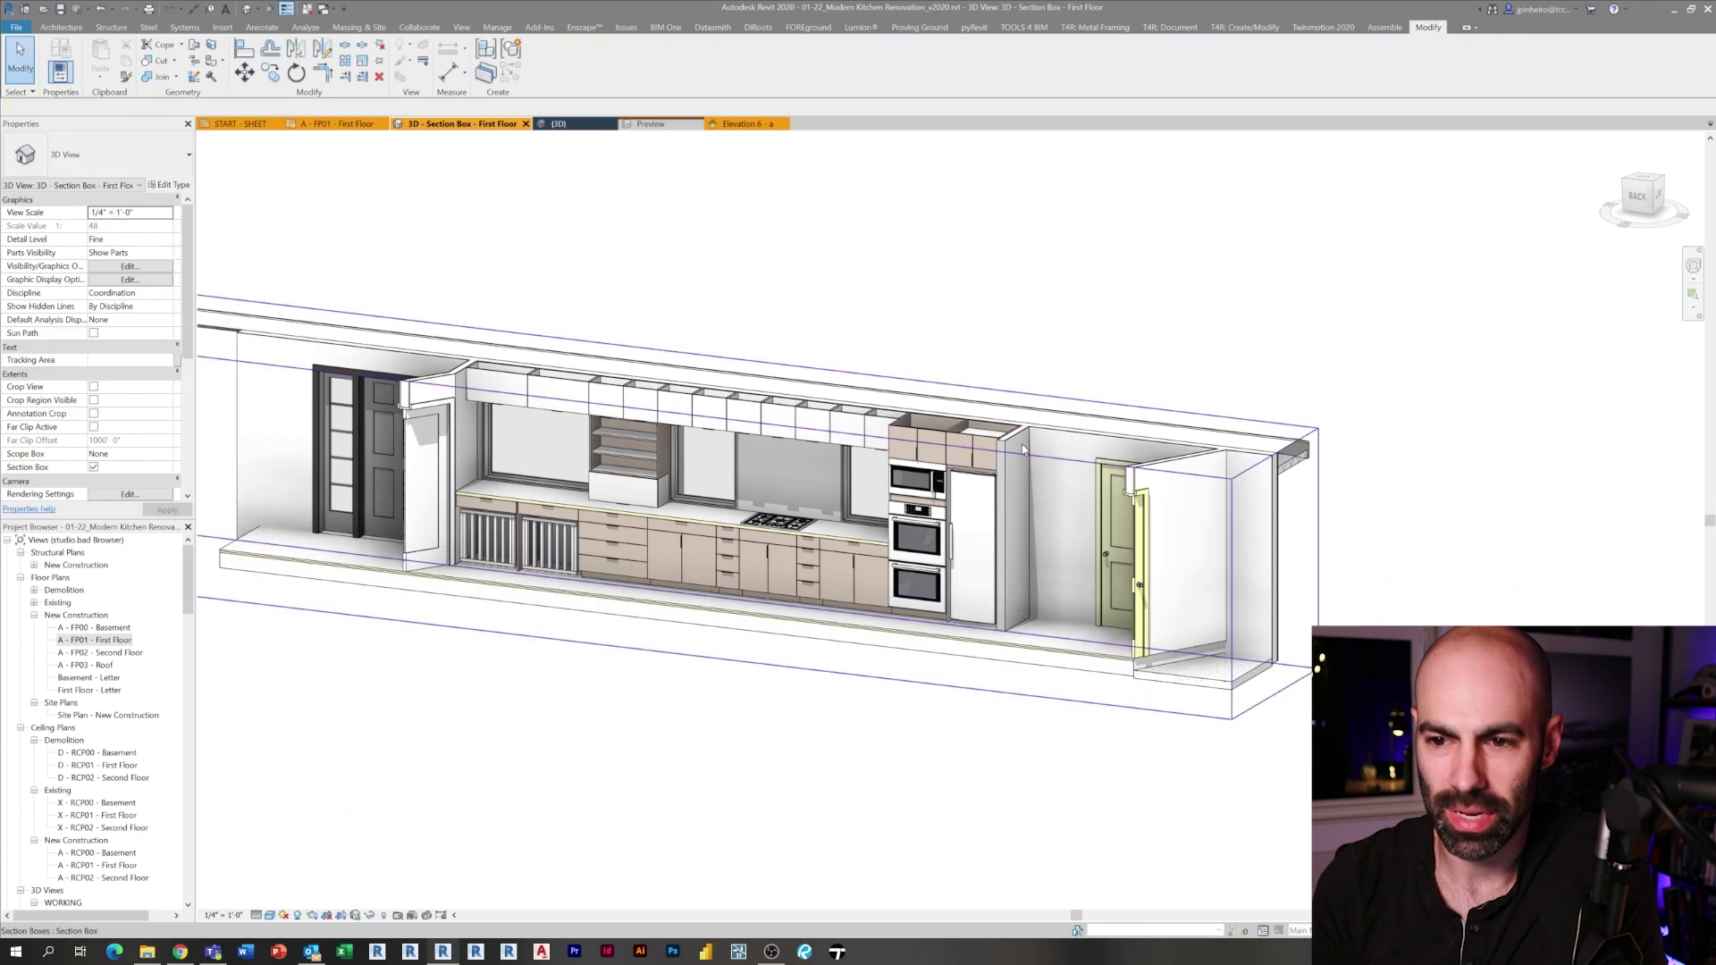
Add an island-facing direction to the kitchen elevation marker on the plan and open Elevation 3 - c.
{"action": "left_click", "coordinate": [754, 658]}
{"action": "left_click_drag", "start_coordinate": [648, 529], "coordinate": [590, 591]}
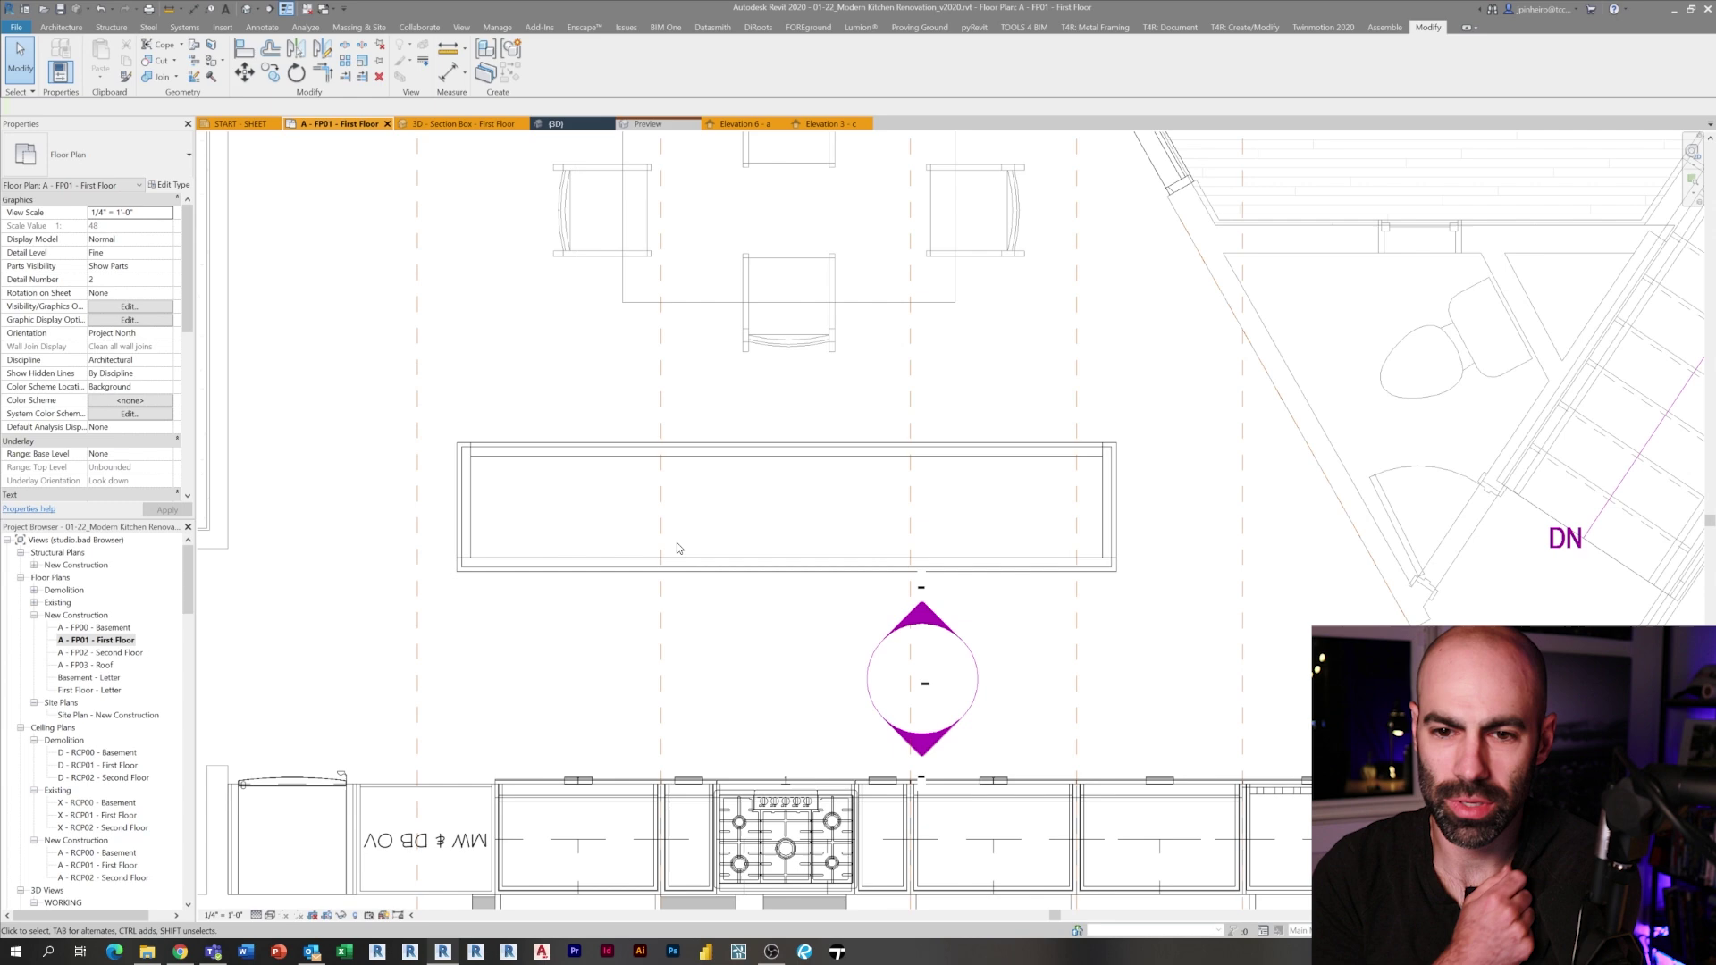
{"action": "double_click", "coordinate": [931, 629]}
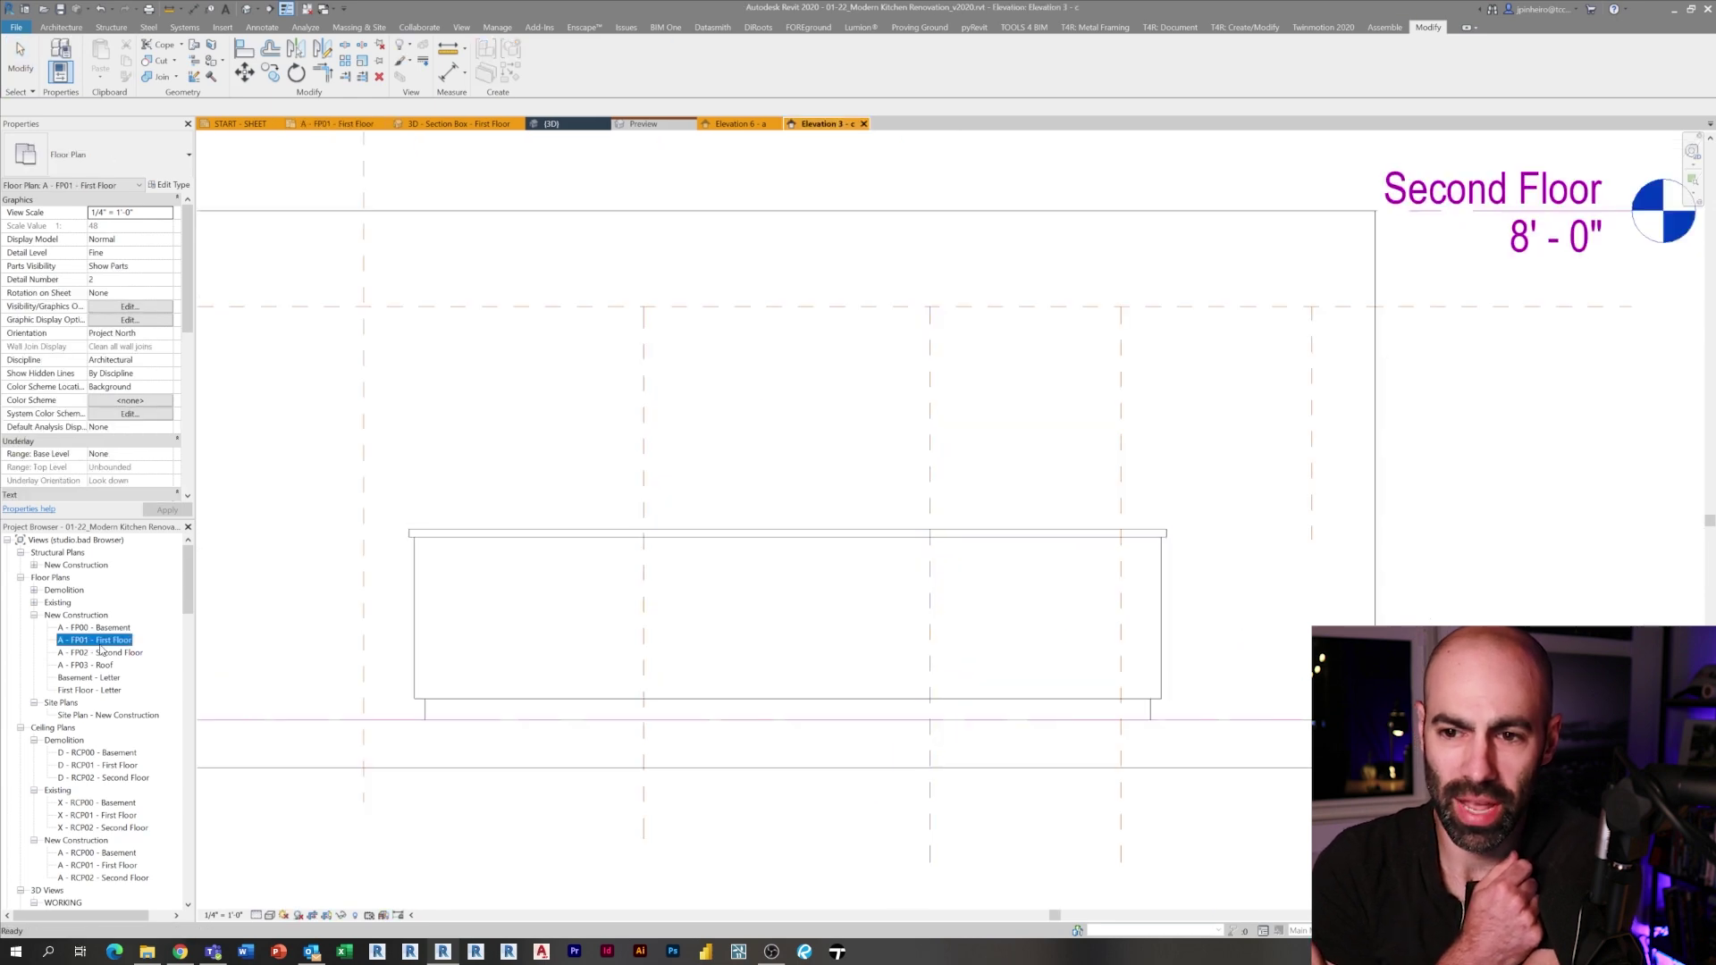
{"action": "scroll", "coordinate": [656, 566], "scroll_direction": "down", "scroll_amount": 3}
Start an in-place model in the Casework category and name it Countertop.
{"action": "left_click", "coordinate": [60, 27]}
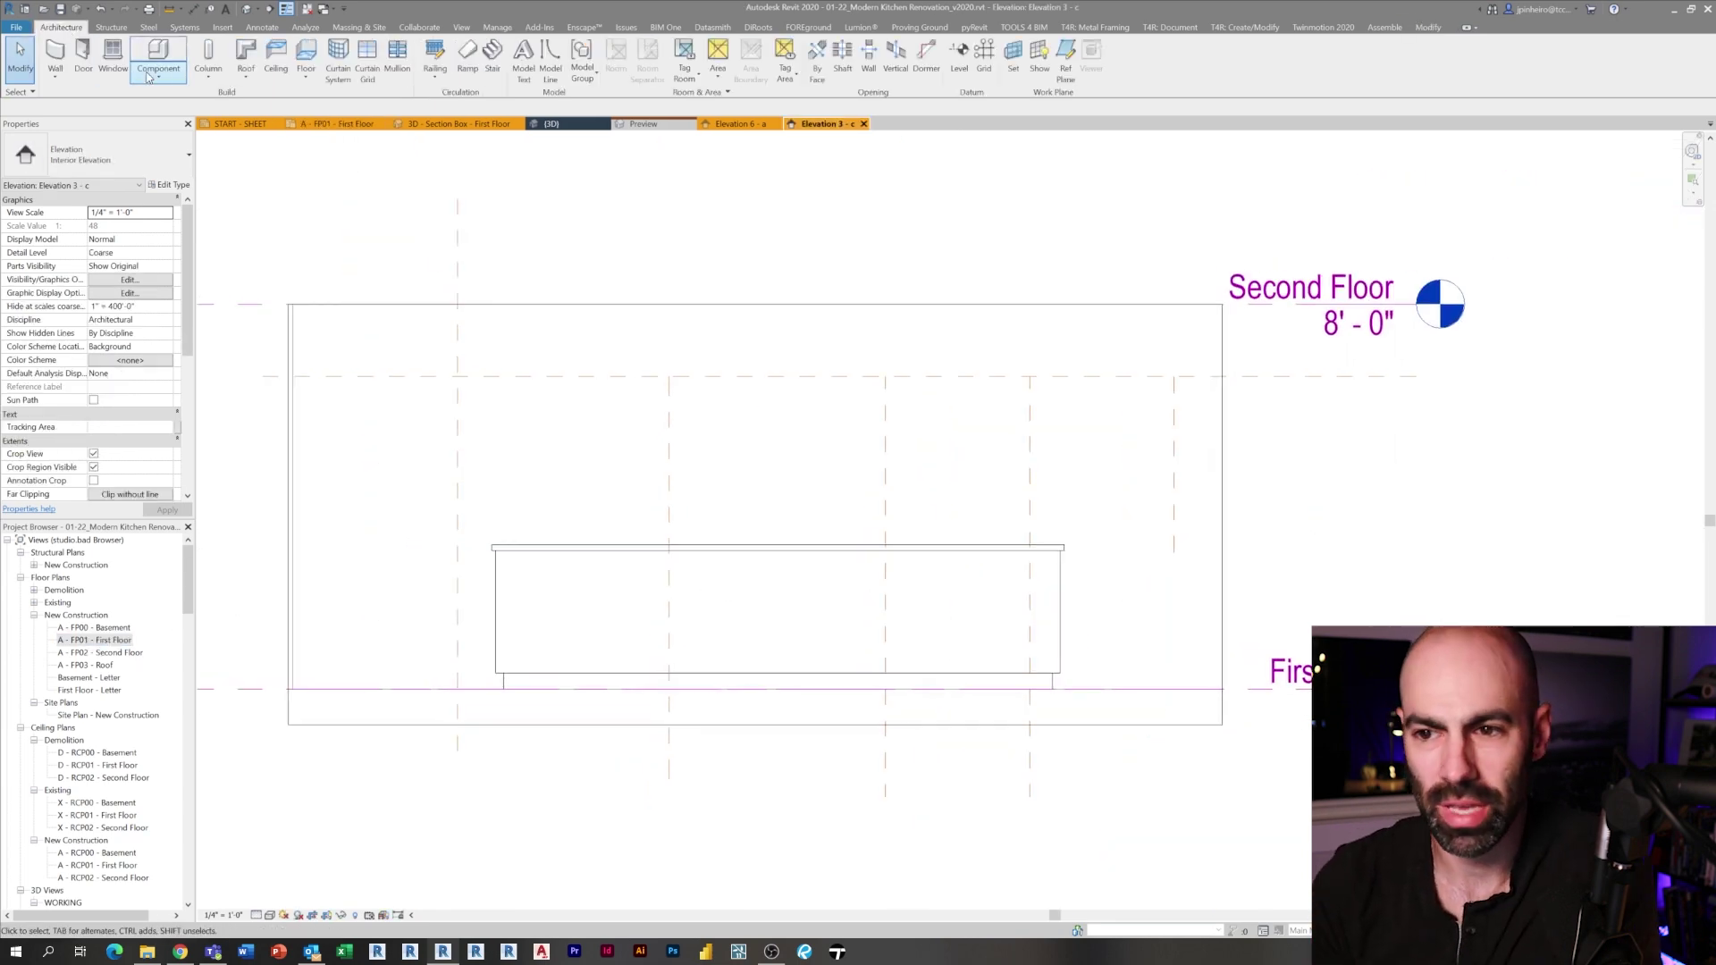
{"action": "left_click", "coordinate": [170, 126]}
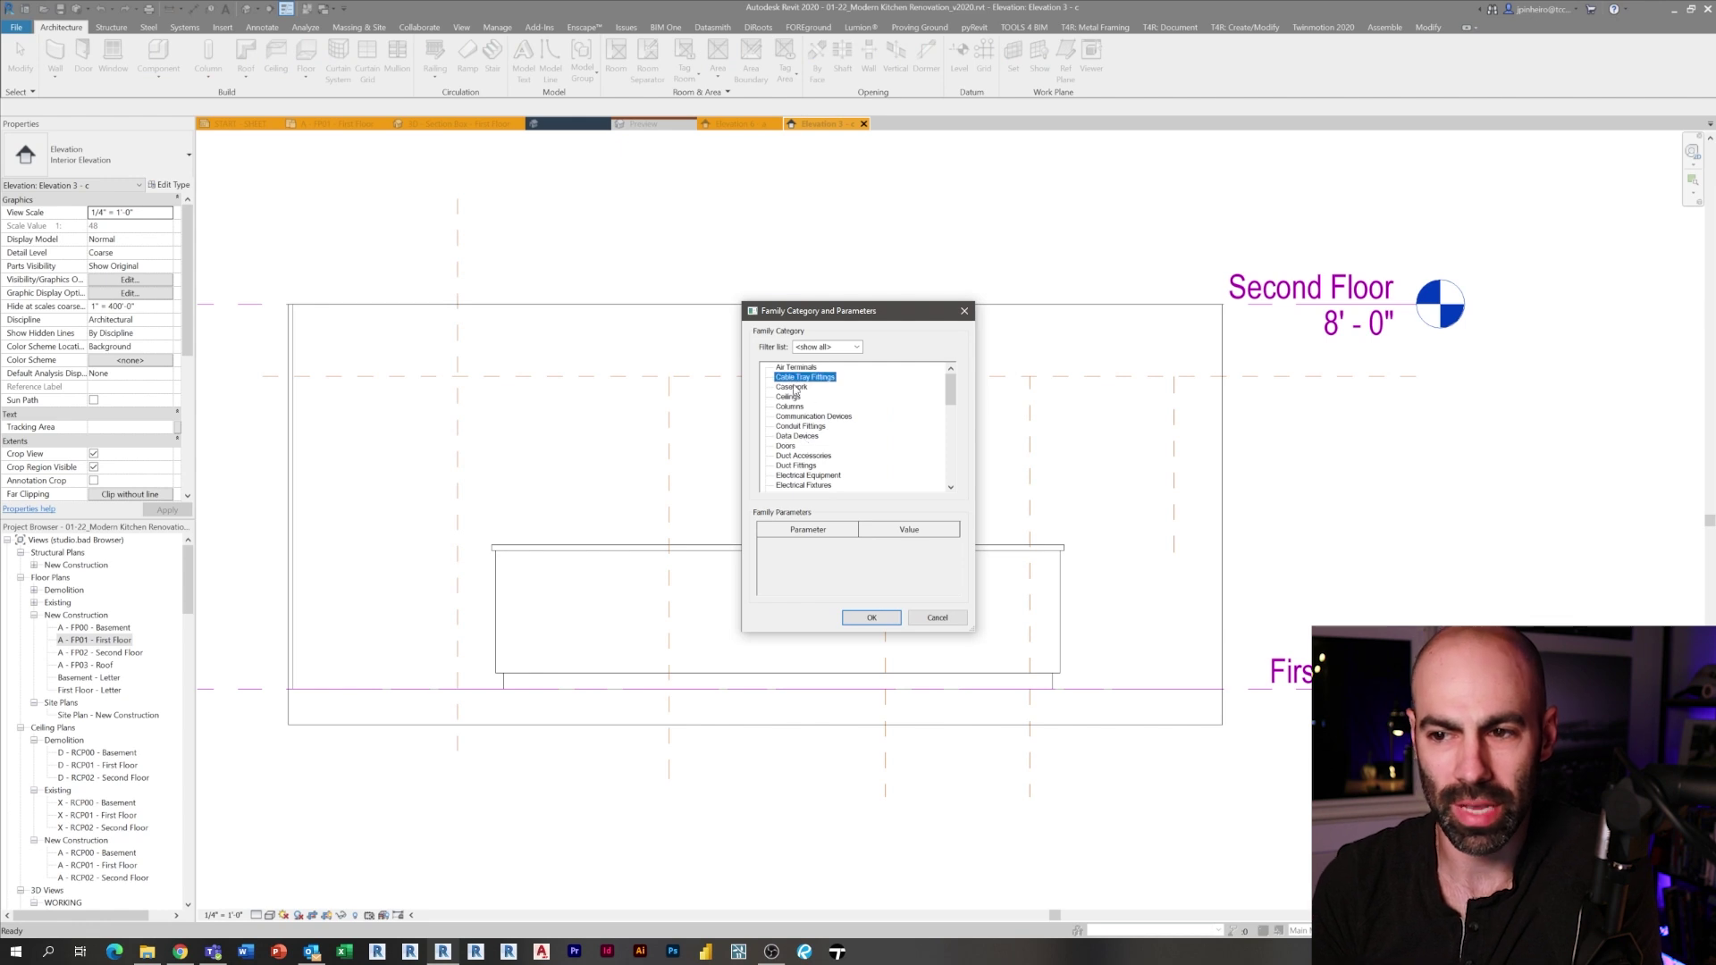
{"action": "left_click", "coordinate": [862, 621]}
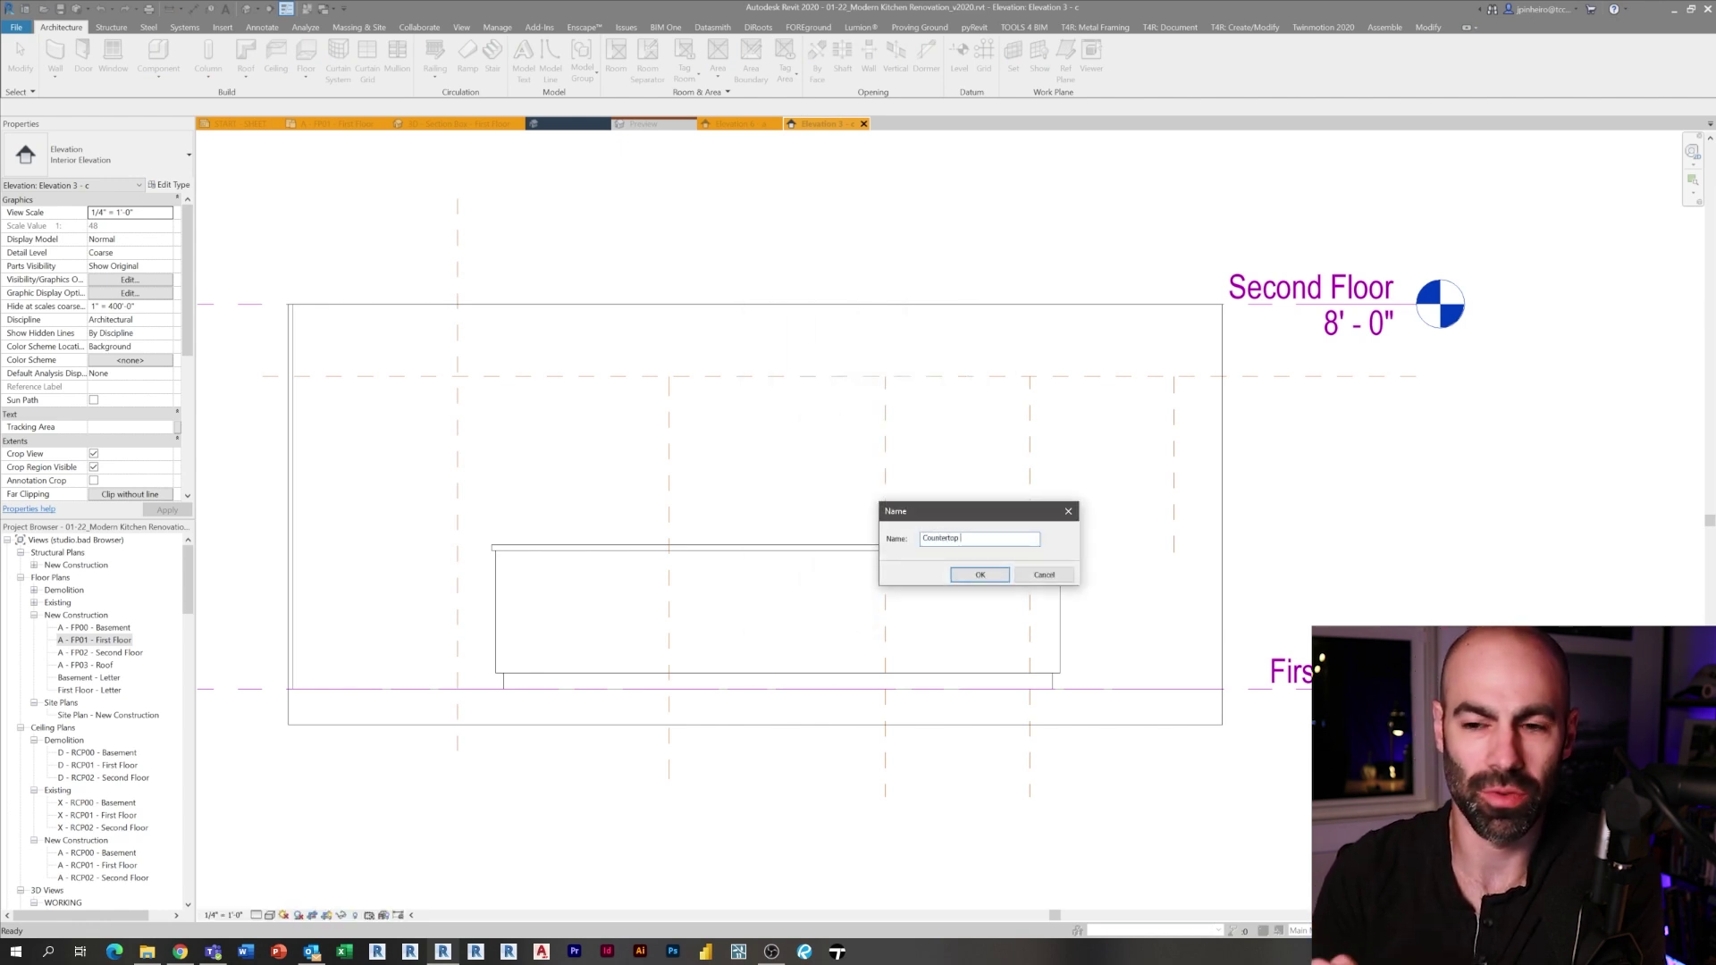
{"action": "key", "text": "Return"}
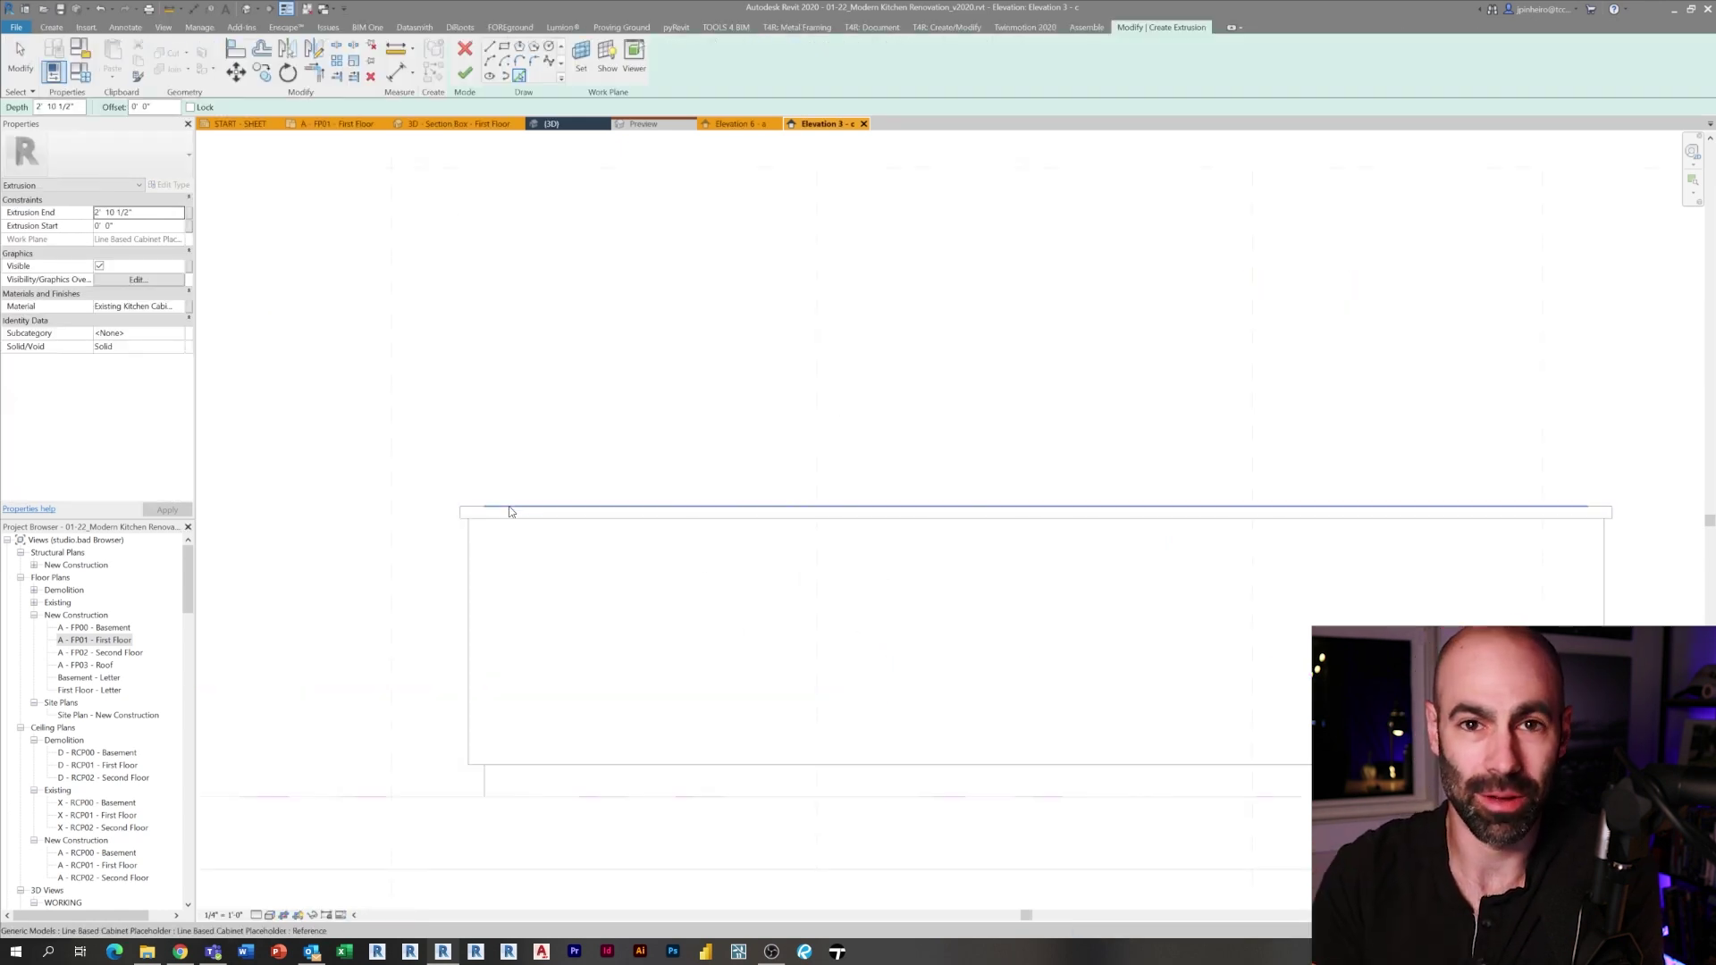
Trace the island countertop's top and bottom edges as extrusion sketch lines on the cabinet's work plane.
{"action": "left_click", "coordinate": [510, 512]}
{"action": "mouse_move", "coordinate": [1618, 675]}
{"action": "middle_mouse_down"}
{"action": "mouse_move", "coordinate": [1294, 620]}
{"action": "mouse_move", "coordinate": [1206, 264]}
{"action": "middle_mouse_up"}
{"action": "scroll", "coordinate": [1294, 620], "scroll_direction": "up", "scroll_amount": 2}
{"action": "key", "text": "Escape"}
Draw the waterfall leg's profile lines down the island's right end from the countertop to the First Floor level.
{"action": "left_click", "coordinate": [488, 47]}
{"action": "scroll", "coordinate": [1113, 397], "scroll_direction": "up", "scroll_amount": 2}
{"action": "left_click", "coordinate": [1365, 320]}
{"action": "scroll", "coordinate": [1299, 598], "scroll_direction": "down", "scroll_amount": 1}
{"action": "left_click", "coordinate": [1251, 586]}
{"action": "scroll", "coordinate": [1195, 587], "scroll_direction": "down", "scroll_amount": 1}
{"action": "middle_click_drag", "start_coordinate": [1219, 577], "coordinate": [1162, 636]}
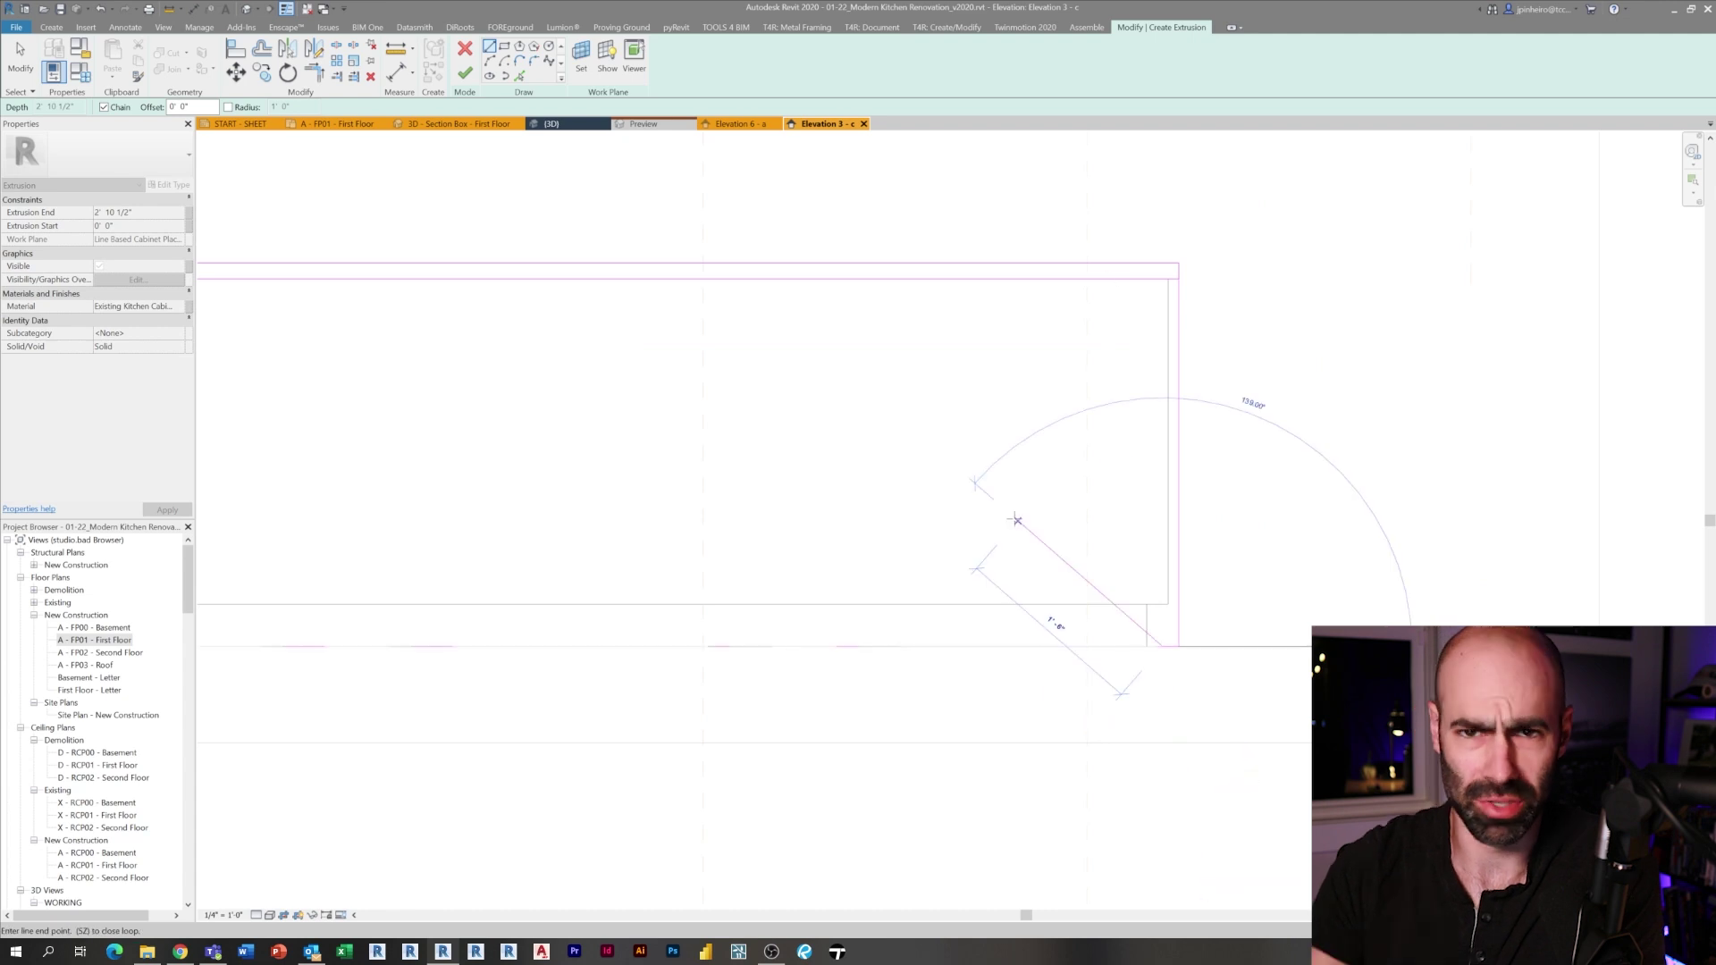
{"action": "key", "text": "Escape"}
{"action": "key", "text": "Escape"}
{"action": "scroll", "coordinate": [1122, 287], "scroll_direction": "down", "scroll_amount": 4}
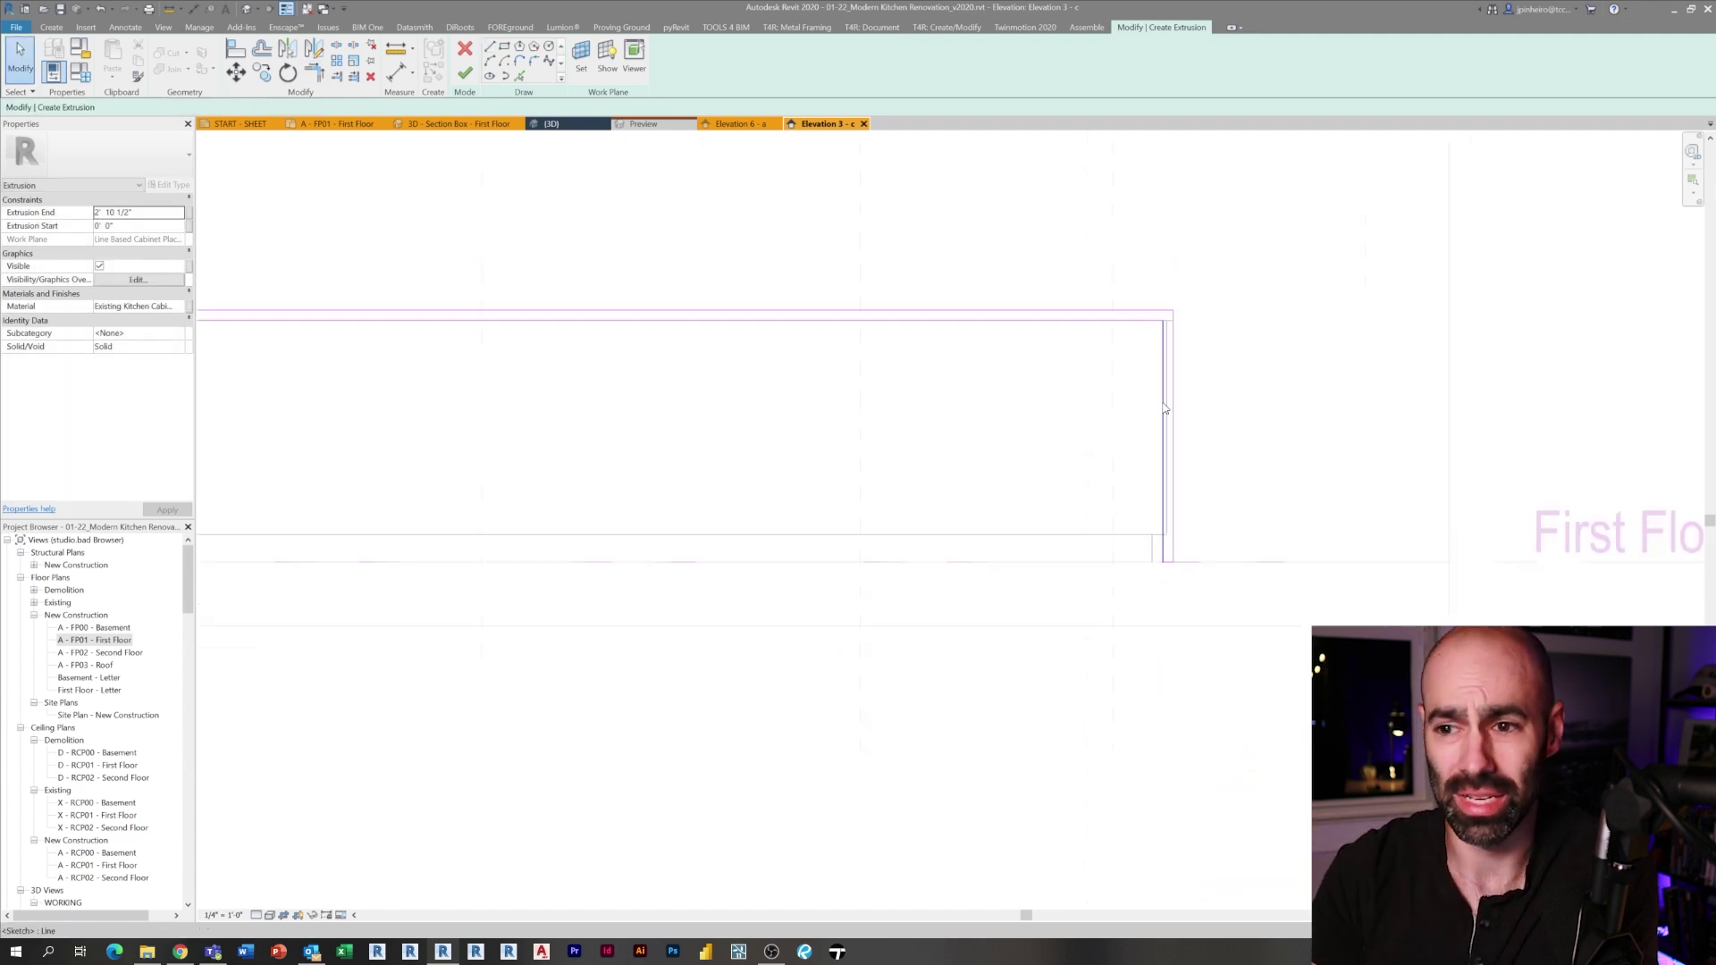
Close the countertop profile at the island's left end and adjust the end line's distance for a slight overhang.
{"action": "left_click_drag", "start_coordinate": [523, 443], "coordinate": [656, 597]}
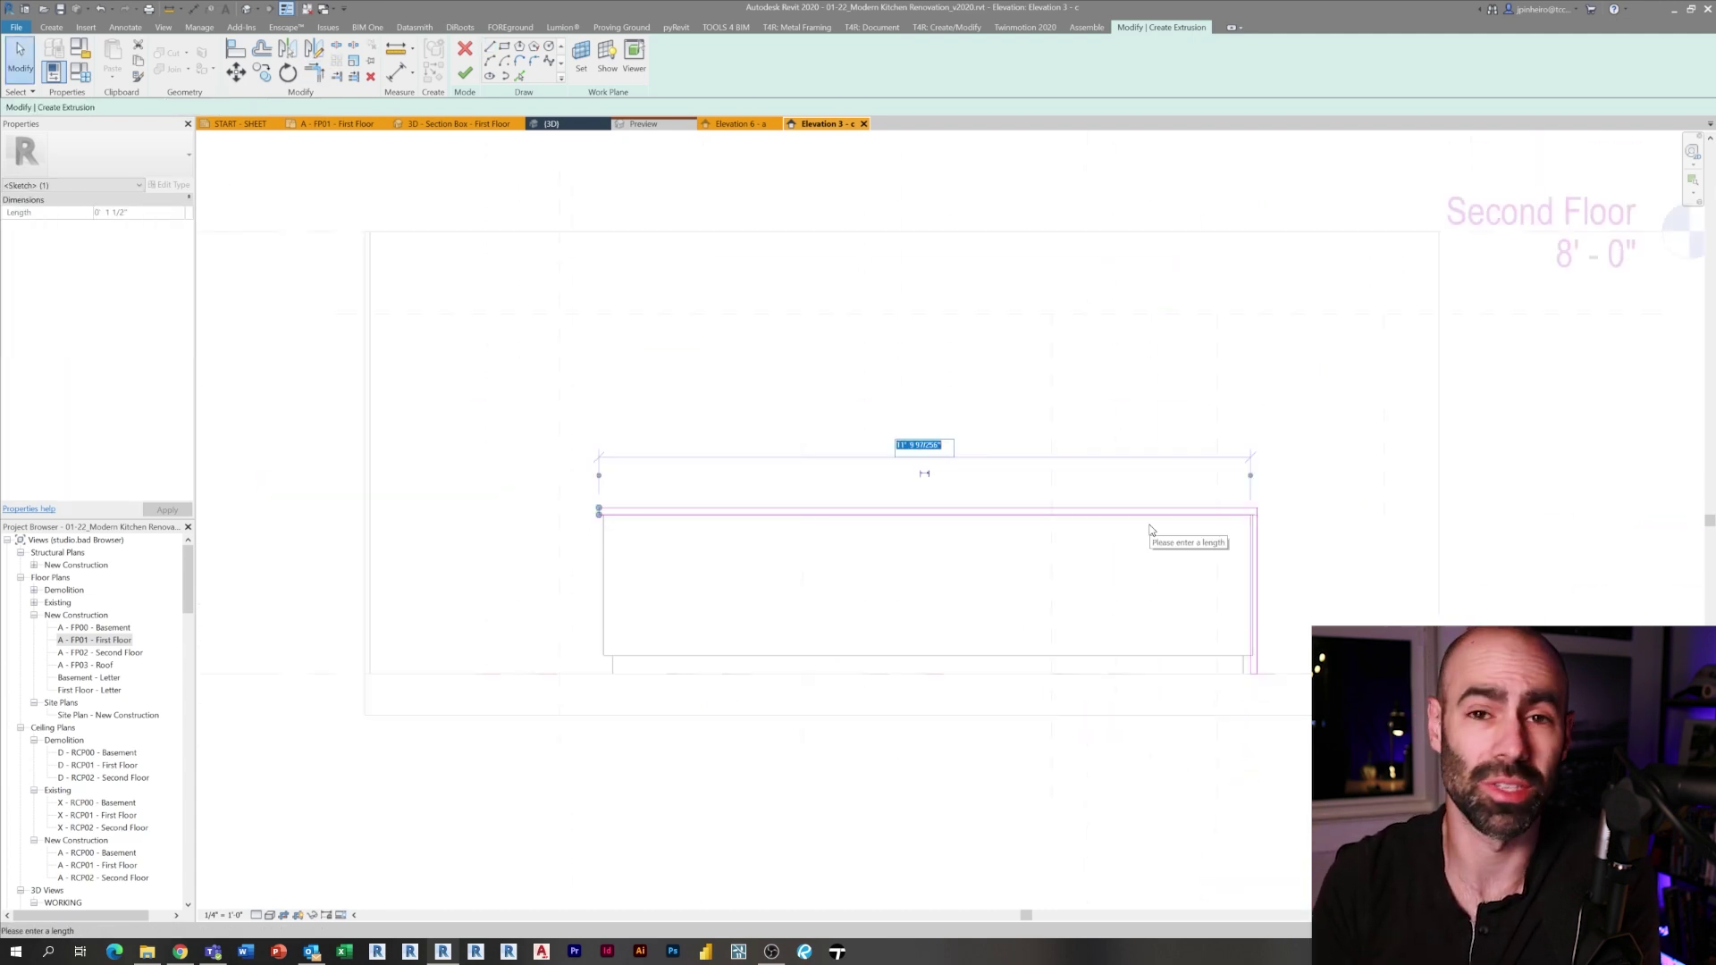
{"action": "key", "text": "Return"}
{"action": "key", "text": "Return"}
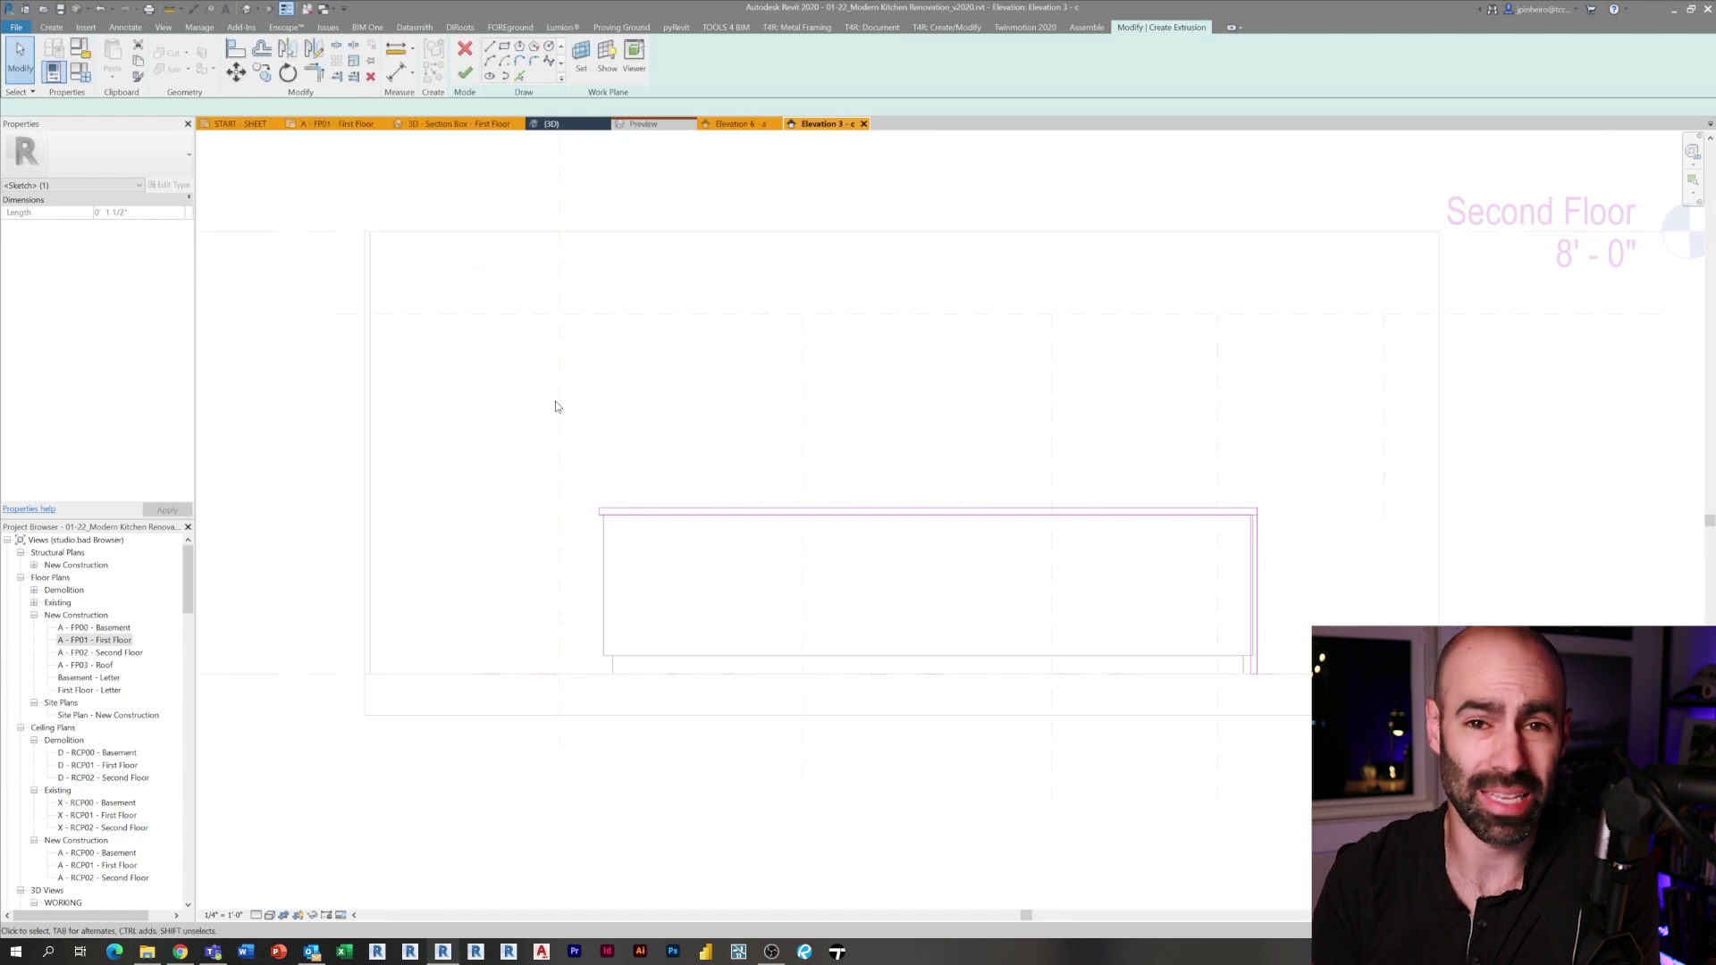
{"action": "left_click", "coordinate": [1056, 471]}
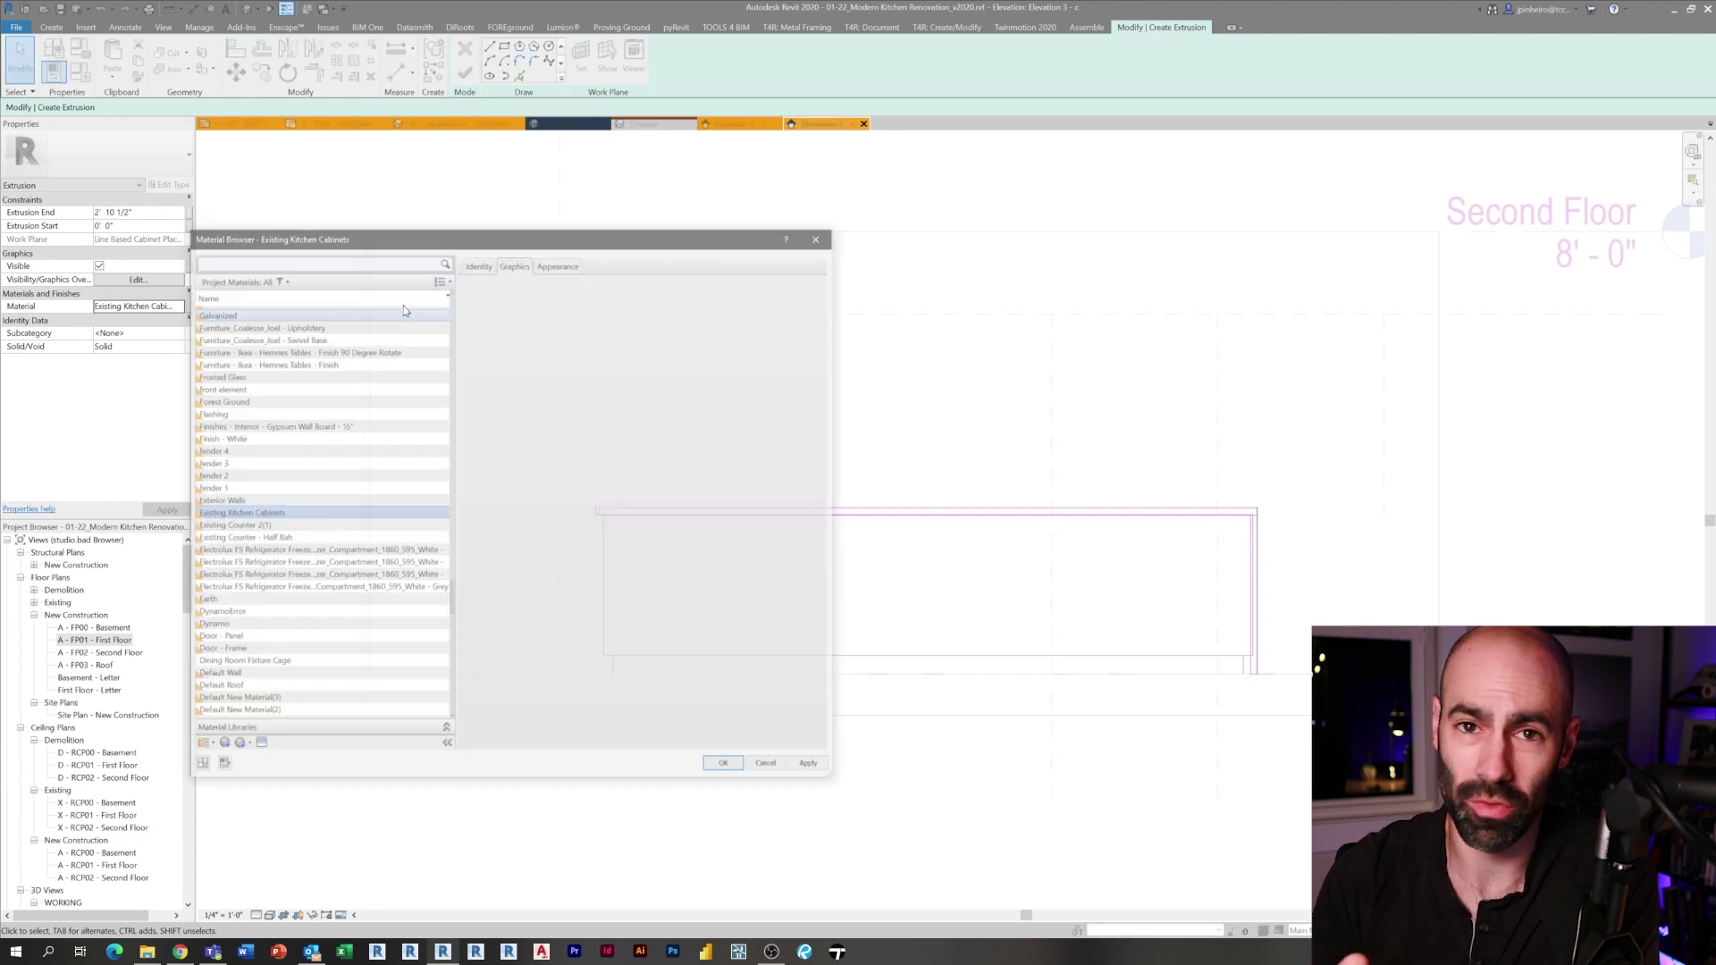
Assign the Counter Top material to the extrusion and finish its sketch.
{"action": "type", "text": "counter"}
{"action": "left_click", "coordinate": [342, 348]}
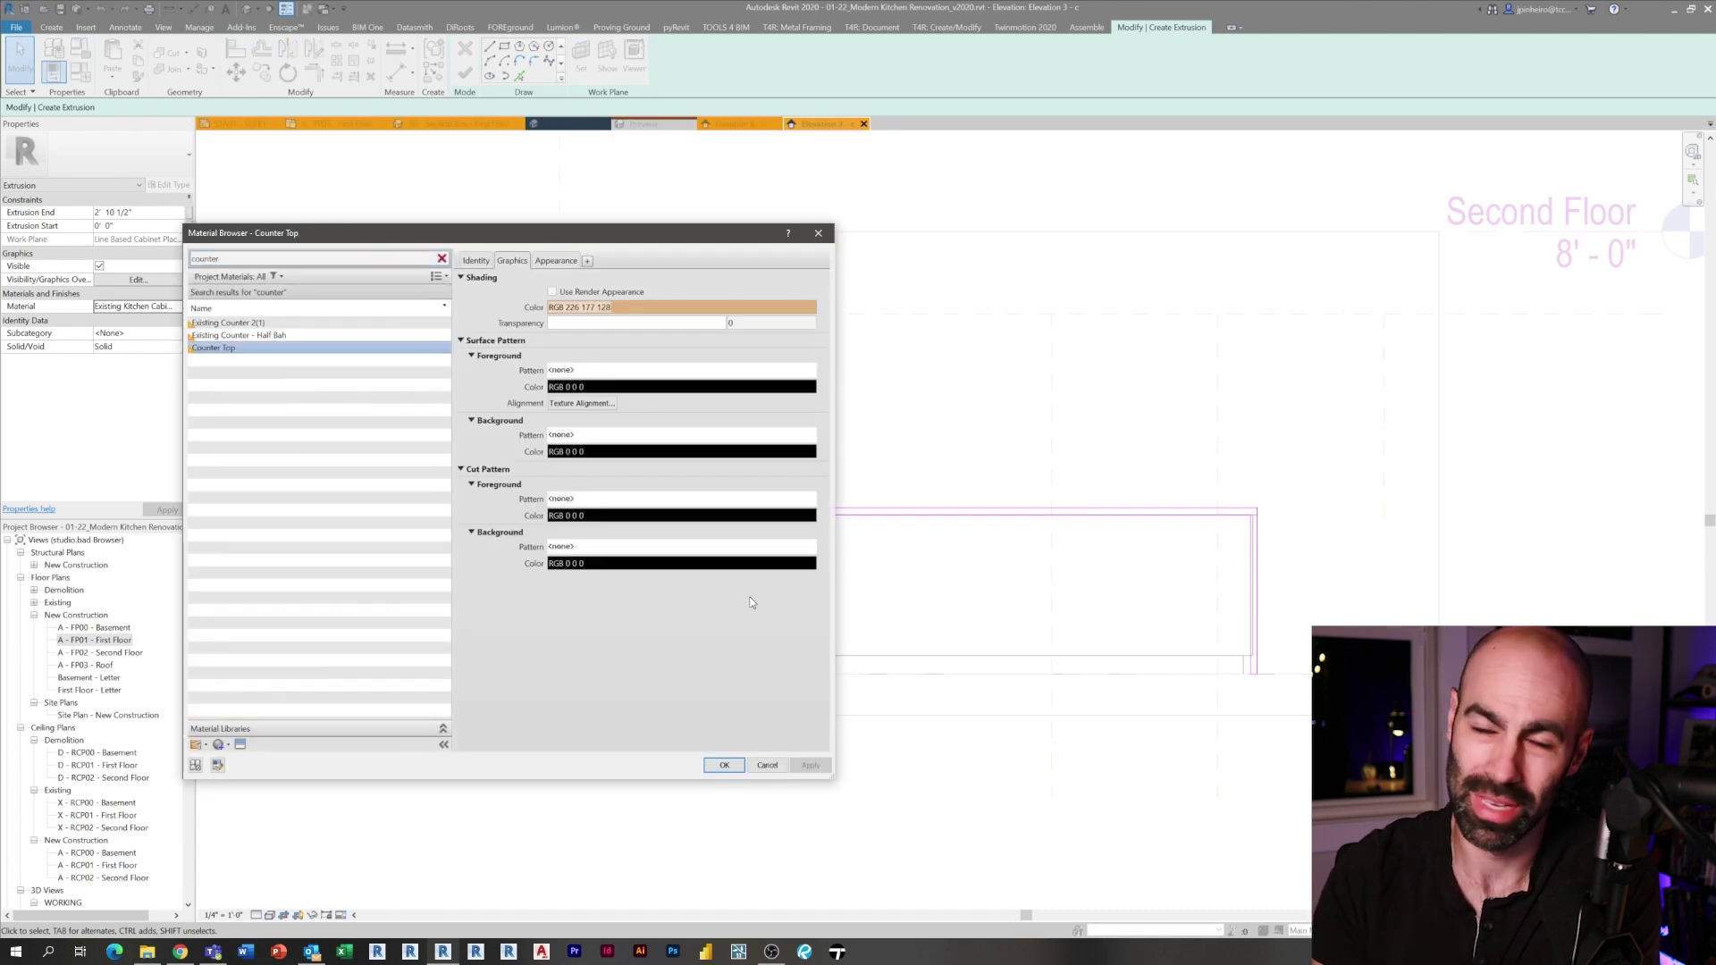
{"action": "left_click", "coordinate": [724, 766]}
{"action": "left_click", "coordinate": [459, 81]}
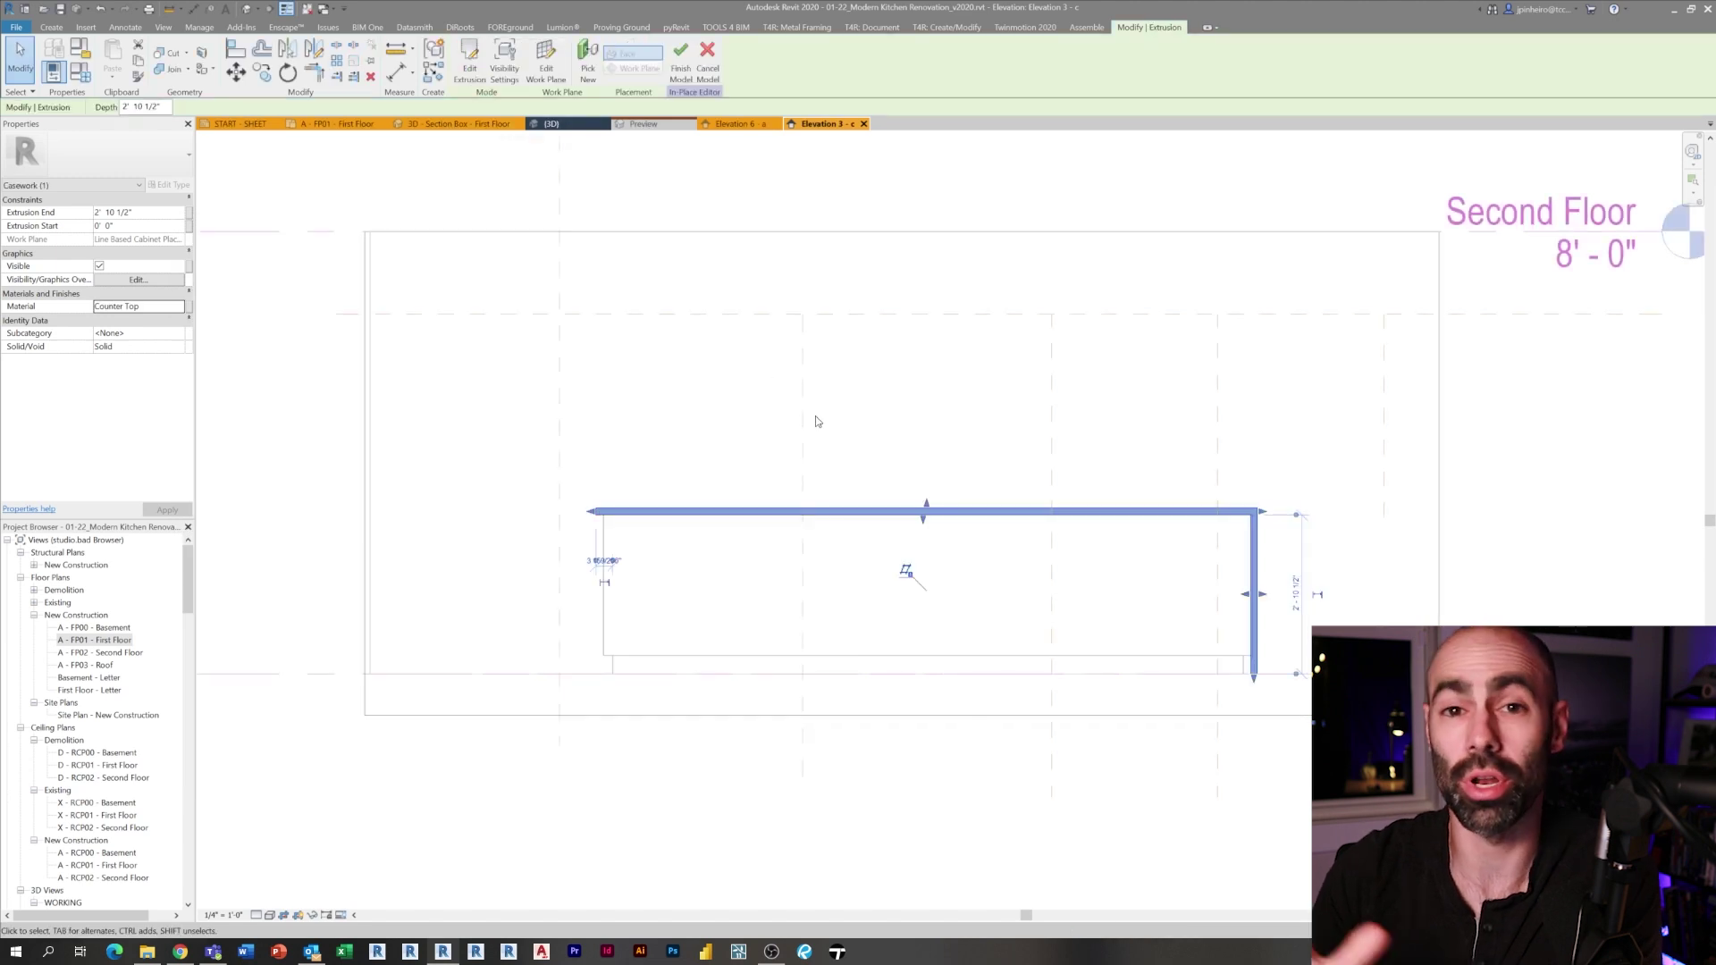
Stretch the countertop extrusion across the island's depth in the A - FP01 - First Floor plan and finish the in-place model.
{"action": "middle_click_drag", "start_coordinate": [974, 453], "coordinate": [894, 415]}
{"action": "double_click", "coordinate": [94, 640]}
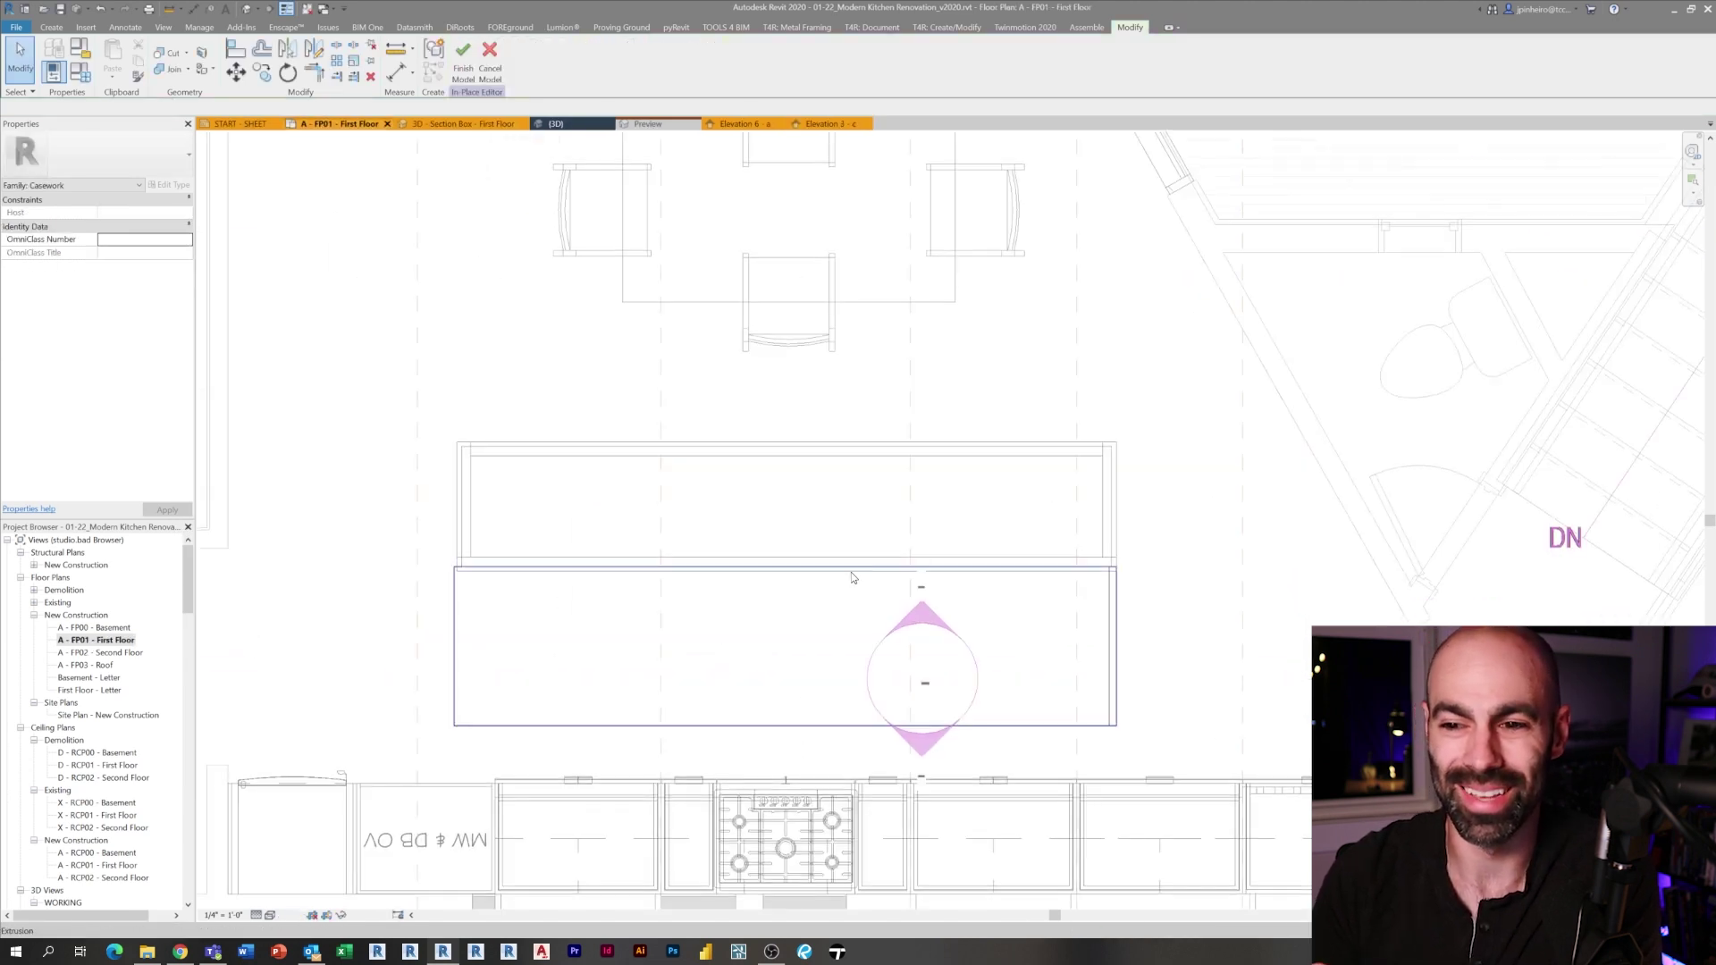
{"action": "left_click", "coordinate": [804, 446]}
{"action": "left_click_drag", "start_coordinate": [778, 673], "coordinate": [758, 577]}
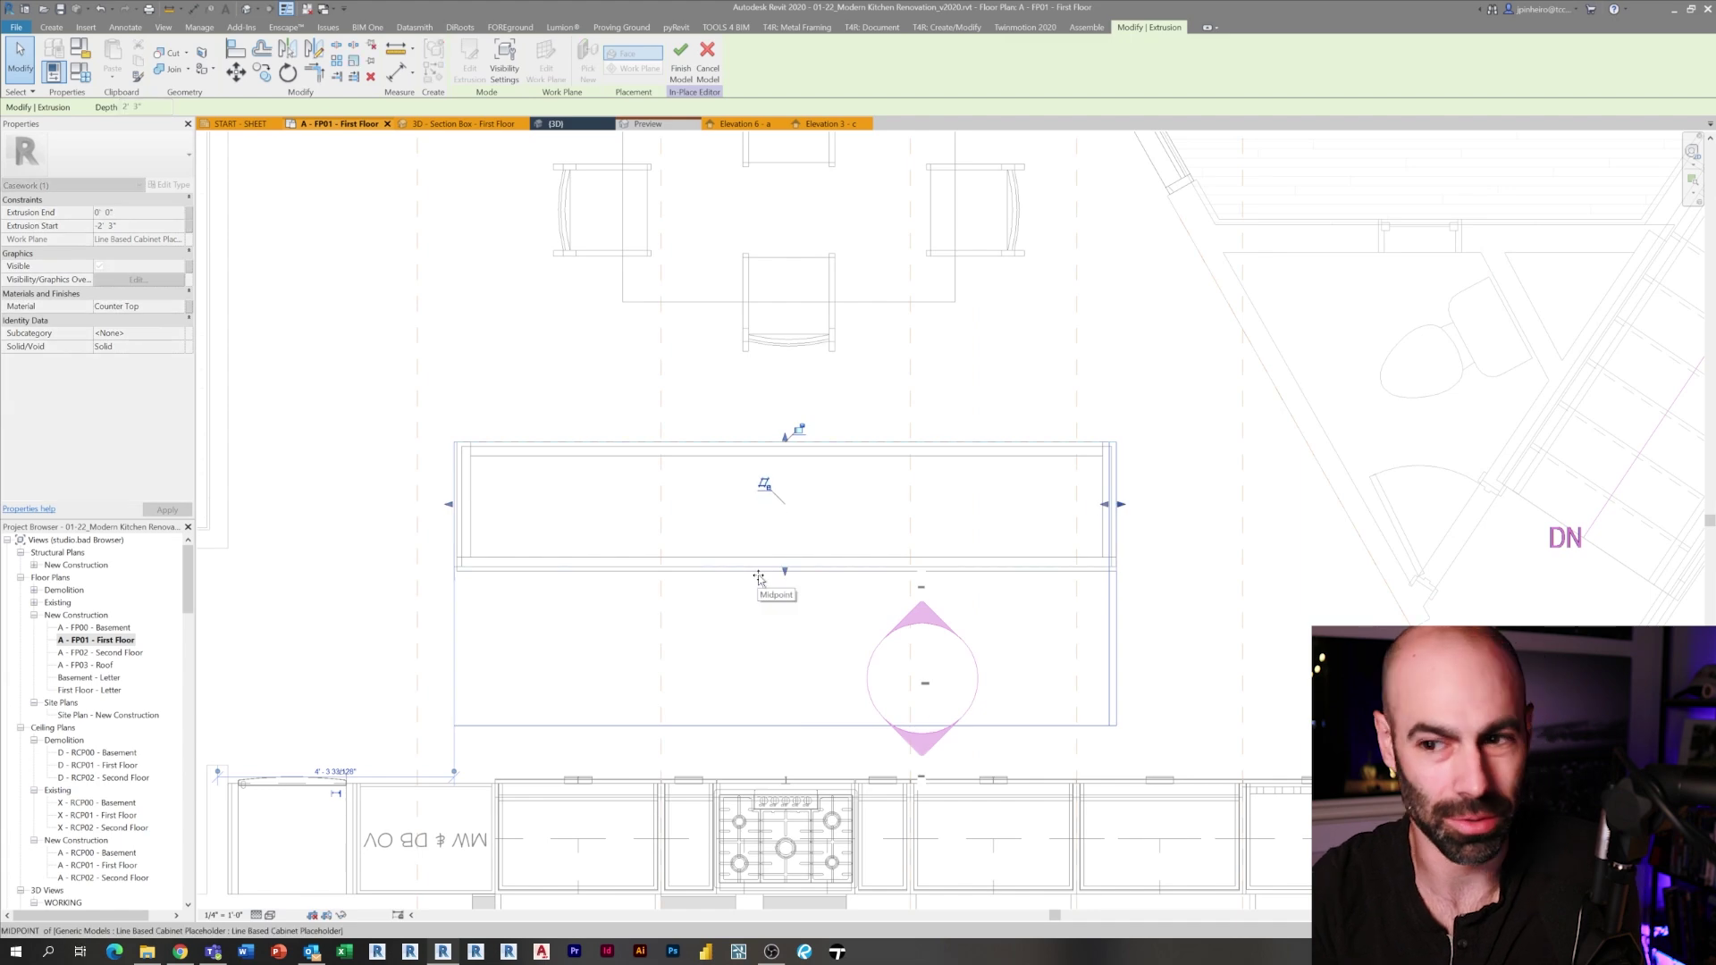
{"action": "left_click", "coordinate": [636, 731]}
{"action": "middle_click_drag", "start_coordinate": [636, 730], "coordinate": [661, 687]}
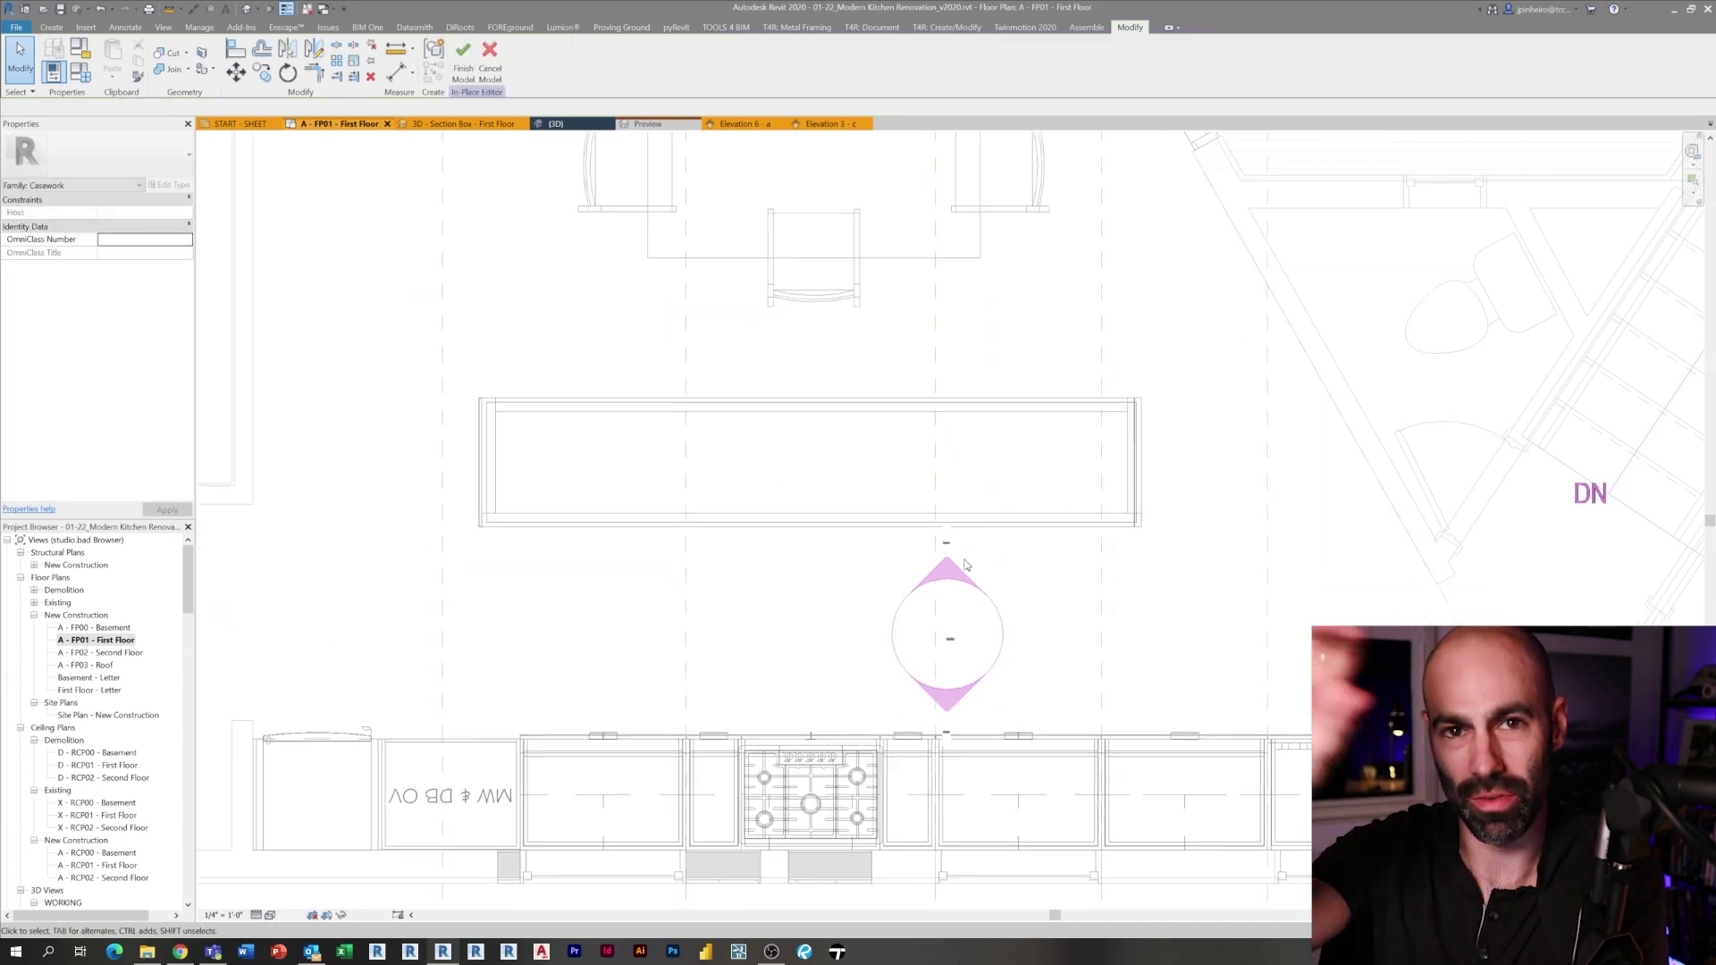
{"action": "scroll", "coordinate": [965, 564], "scroll_direction": "up", "scroll_amount": 2}
{"action": "left_click", "coordinate": [463, 60]}
Delete the placeholder cabinet beneath the waterfall countertop in Elevation 3 - c.
{"action": "left_click", "coordinate": [824, 124]}
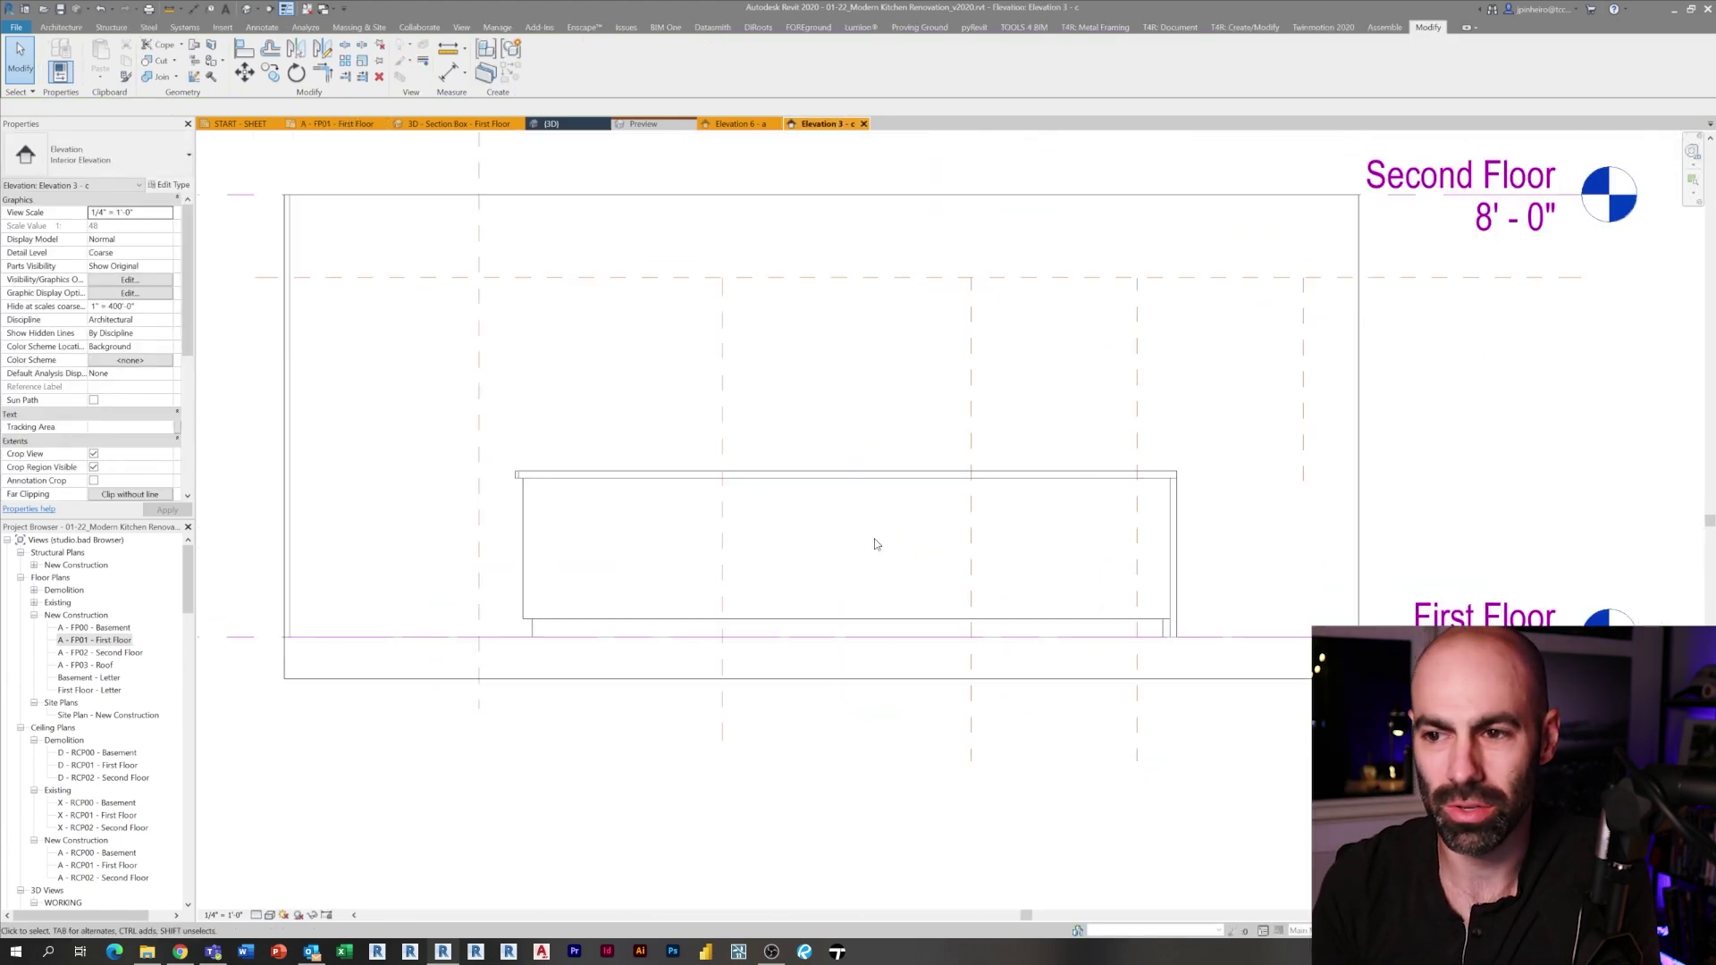
{"action": "left_click", "coordinate": [533, 565]}
{"action": "key", "text": "Delete"}
{"action": "scroll", "coordinate": [697, 605], "scroll_direction": "down", "scroll_amount": 1}
{"action": "scroll", "coordinate": [697, 605], "scroll_direction": "up", "scroll_amount": 2}
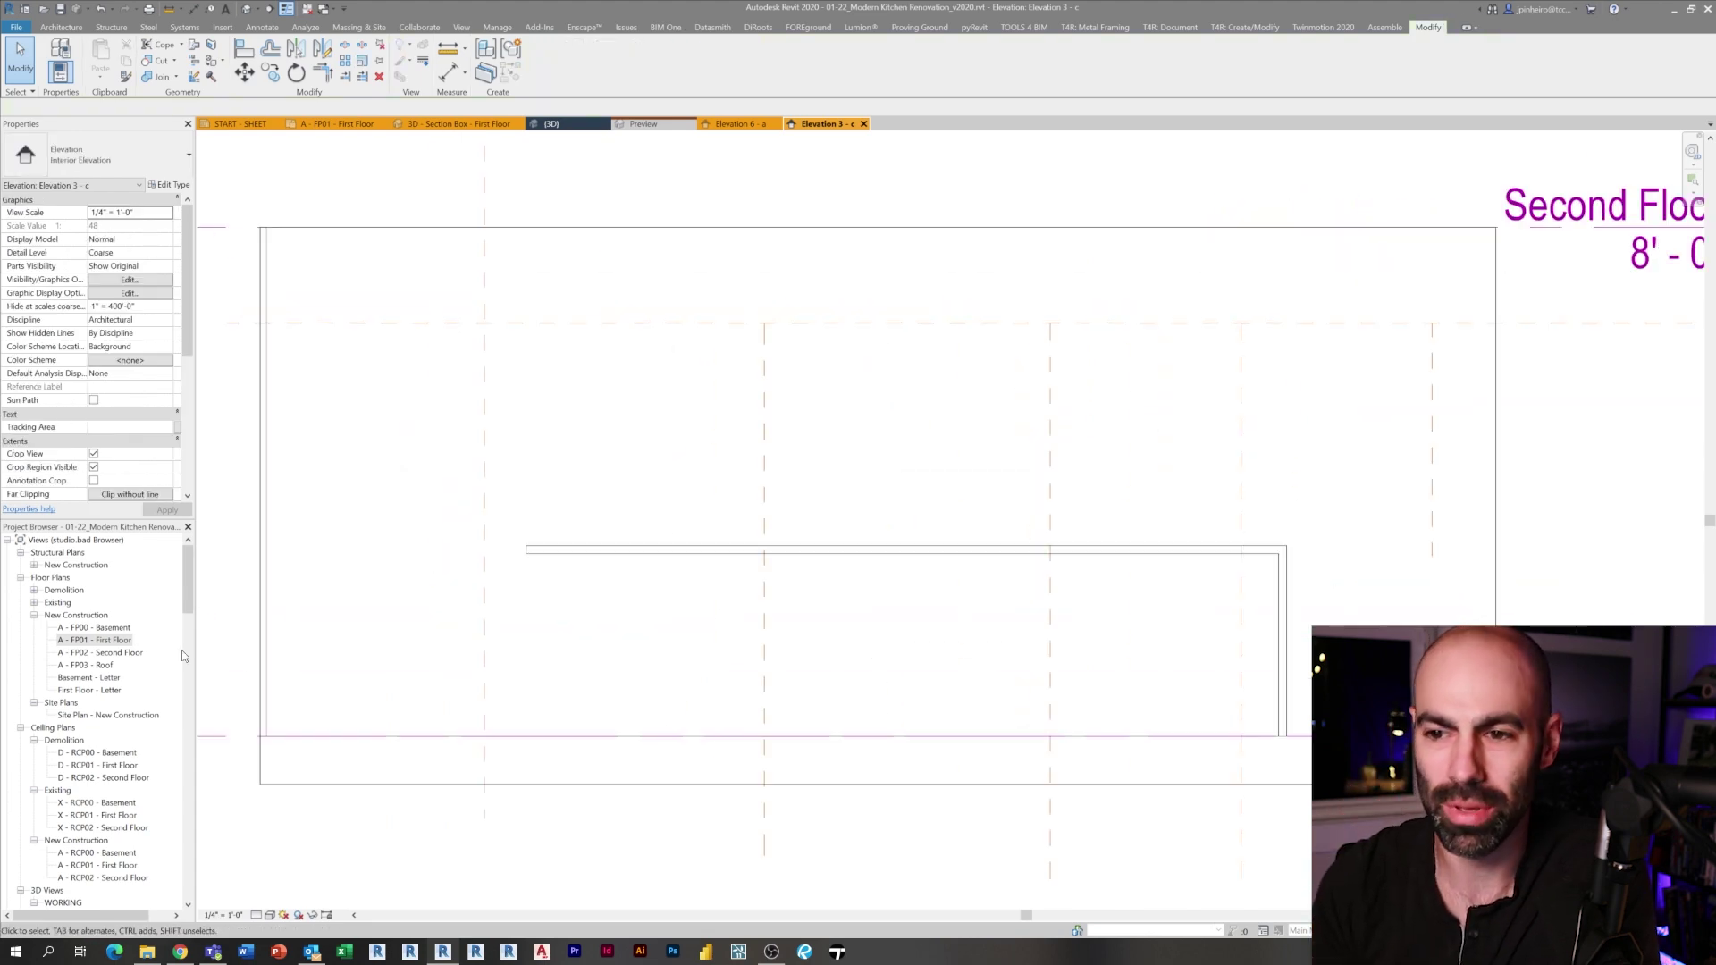
Copy the kitchen island's single-sink base cabinet from the example project's 3D view.
{"action": "double_click", "coordinate": [95, 640]}
{"action": "scroll", "coordinate": [527, 574], "scroll_direction": "down", "scroll_amount": 1}
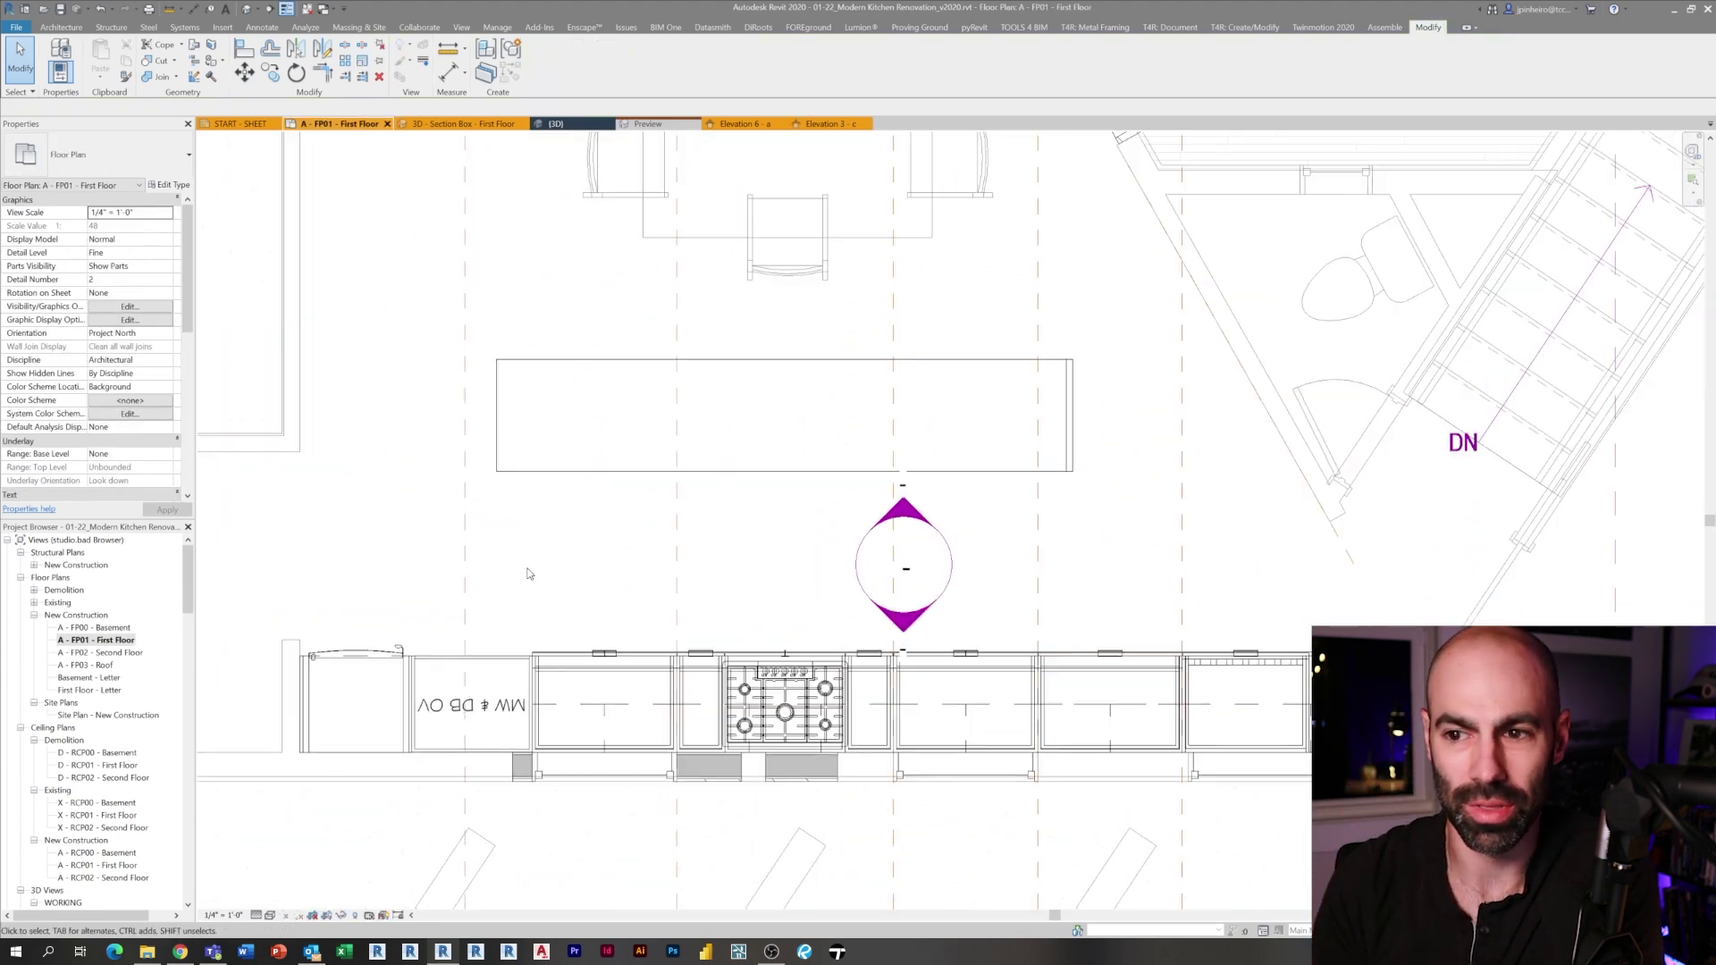
{"action": "left_click", "coordinate": [530, 123]}
{"action": "scroll", "coordinate": [983, 581], "scroll_direction": "up", "scroll_amount": 6}
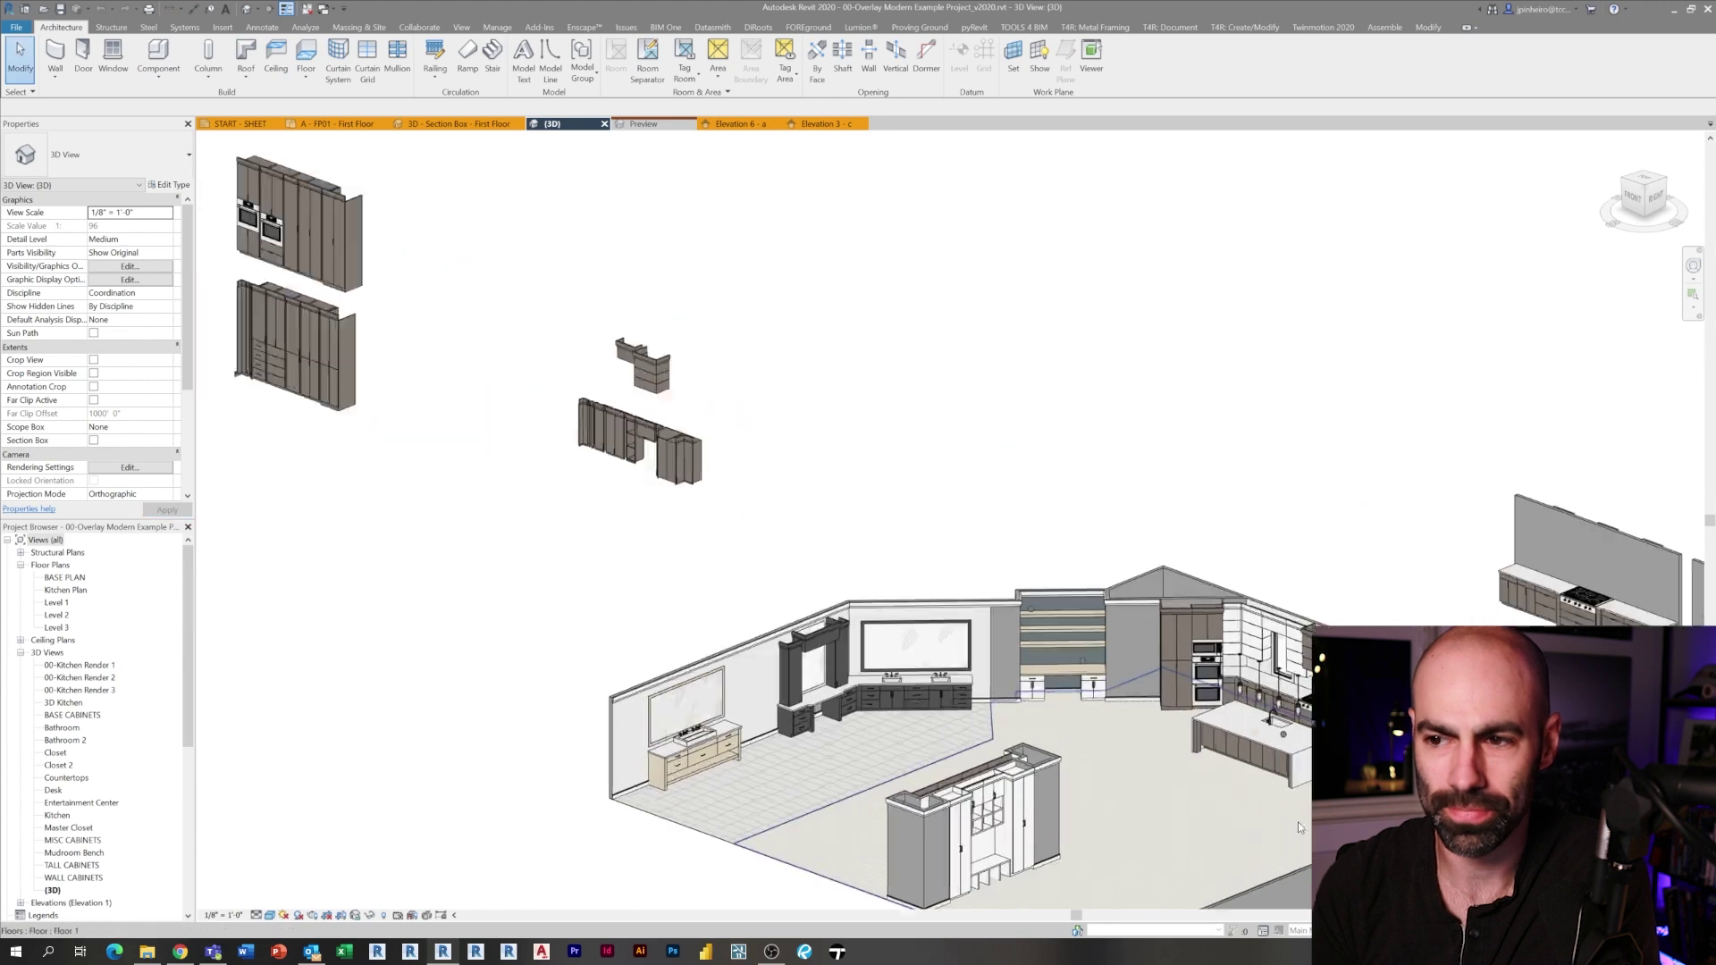
{"action": "left_click", "coordinate": [1176, 534]}
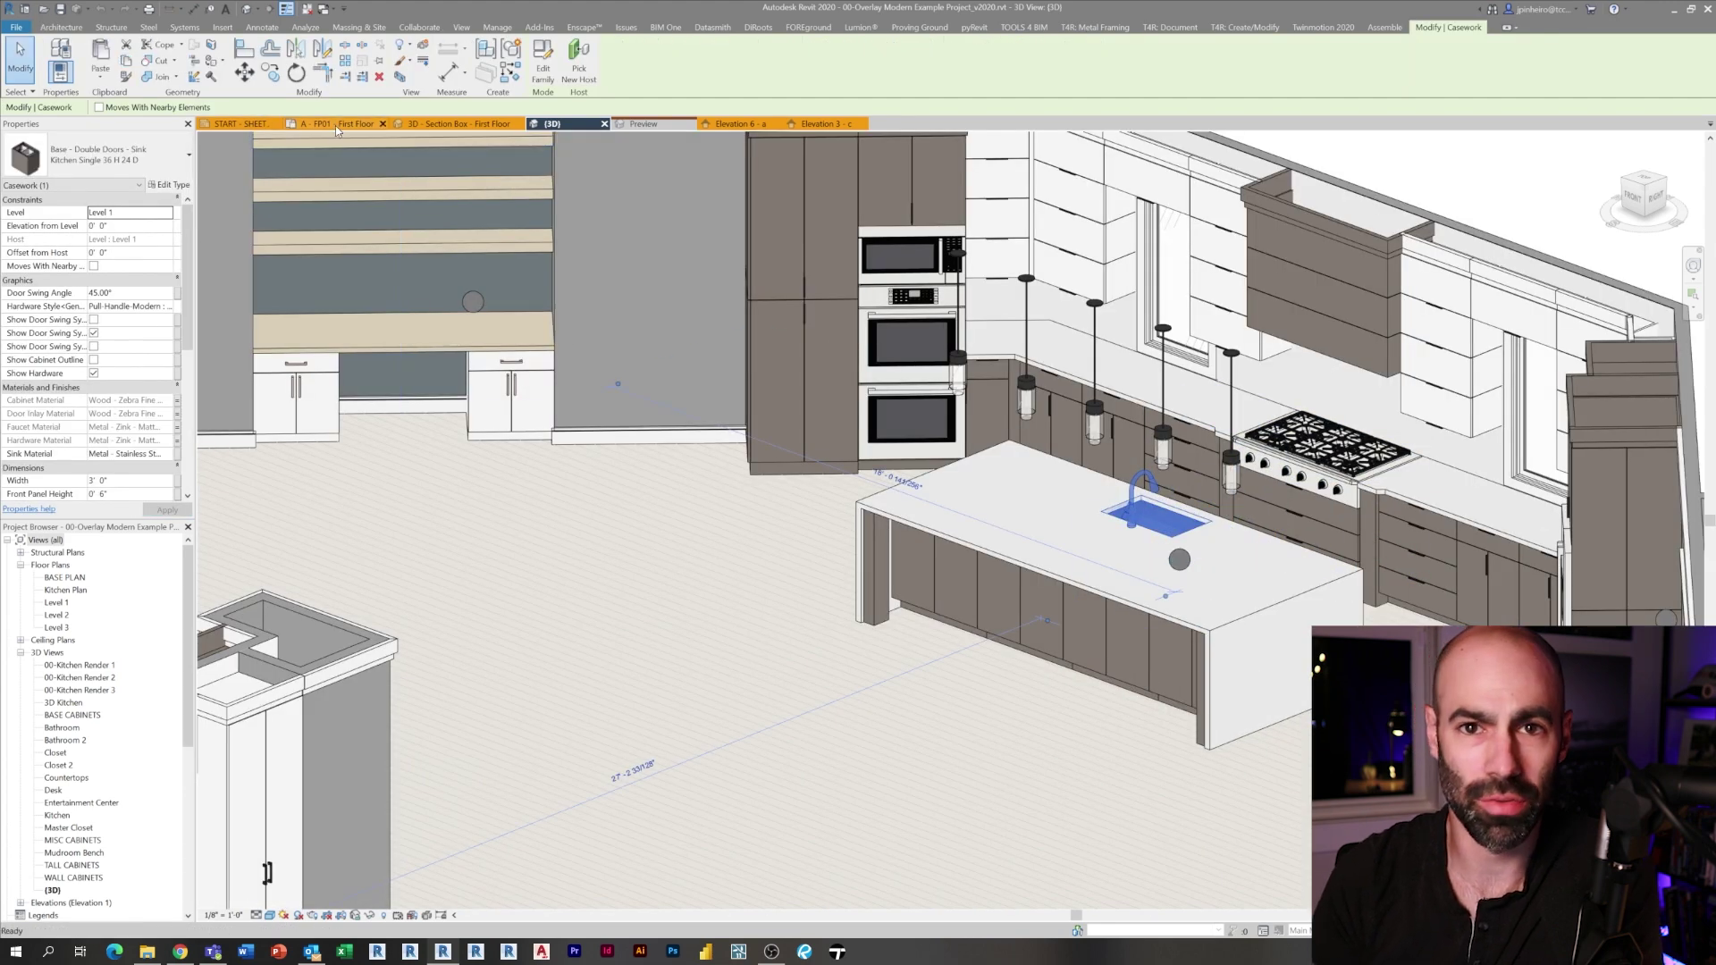
Paste the sink cabinet onto the island in the First Floor plan and unassociate its global material parameters.
{"action": "left_click", "coordinate": [380, 126]}
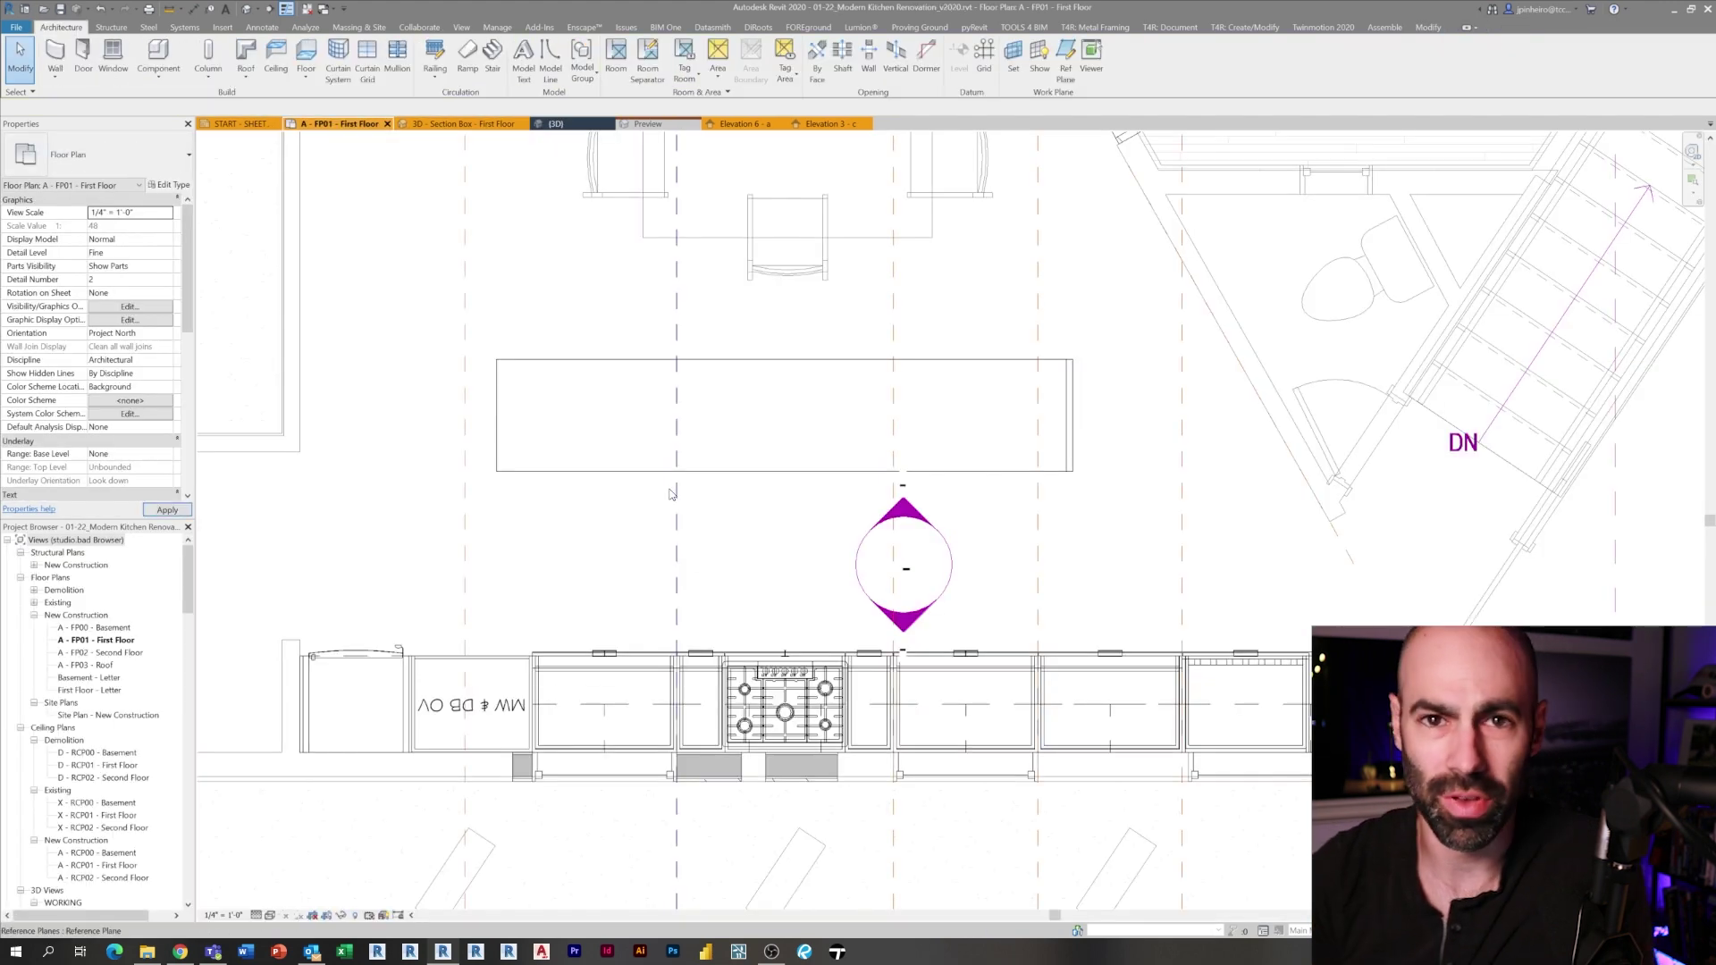
{"action": "key", "text": "ctrl+v"}
{"action": "left_click", "coordinate": [870, 532]}
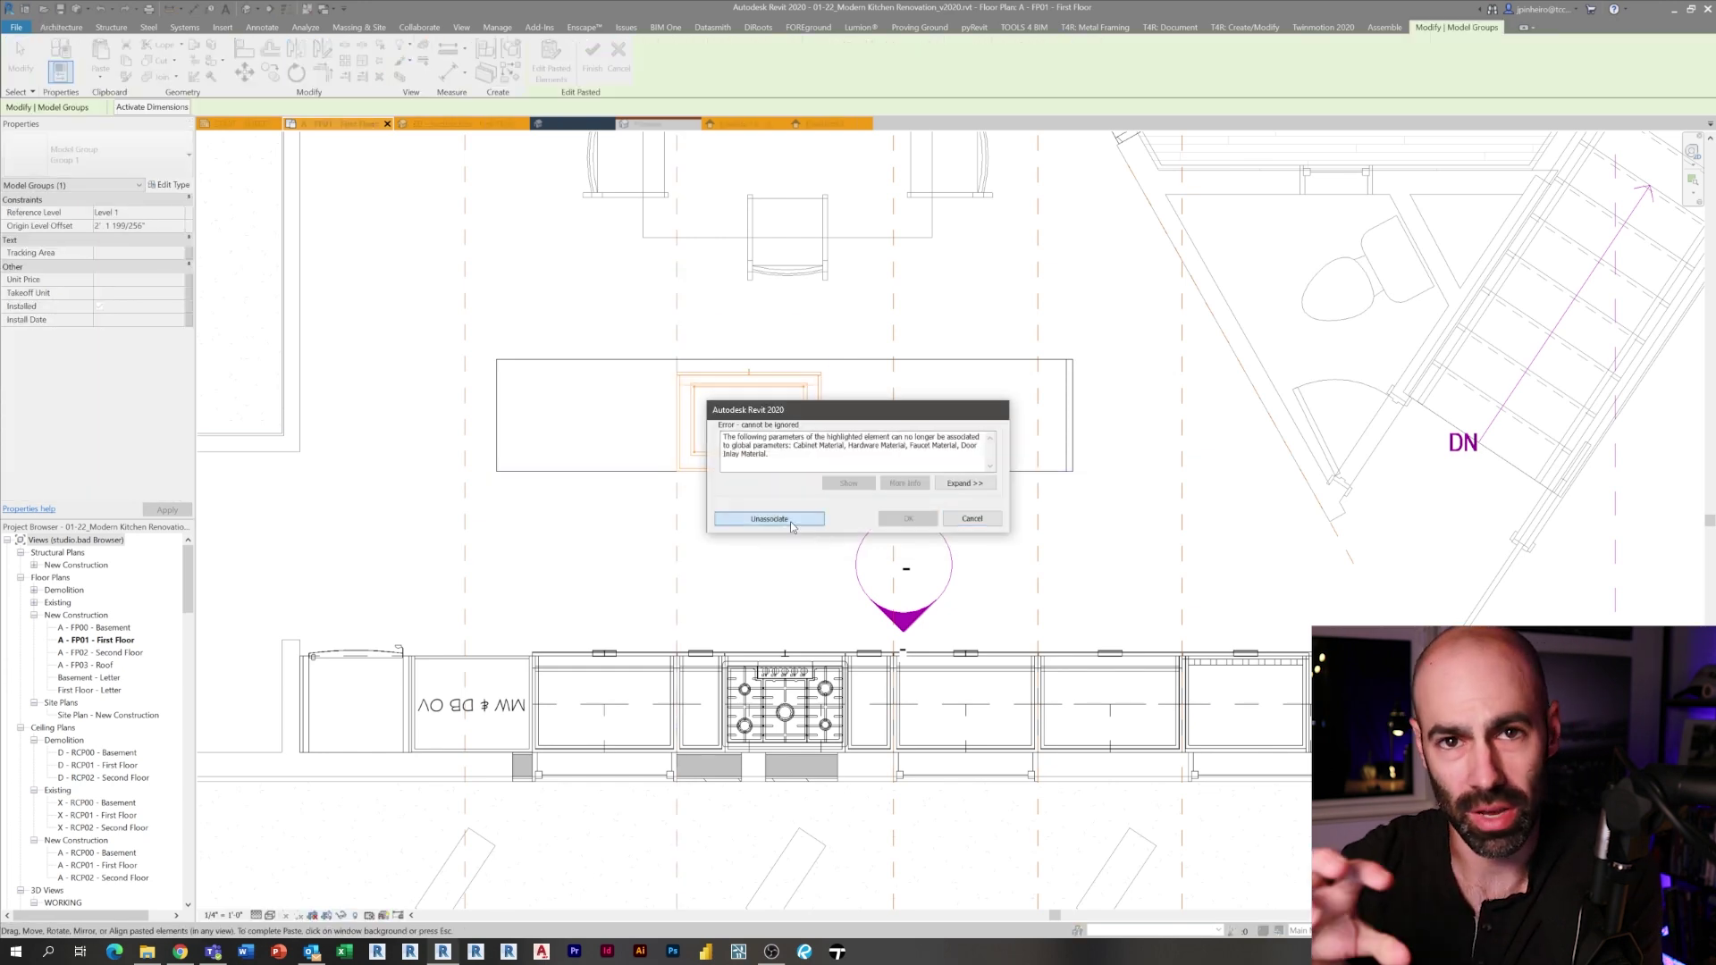
{"action": "left_click", "coordinate": [790, 523]}
Rotate the pasted sink cabinet 180 degrees and position it under the island countertop.
{"action": "scroll", "coordinate": [776, 444], "scroll_direction": "up", "scroll_amount": 2}
{"action": "left_click", "coordinate": [855, 451]}
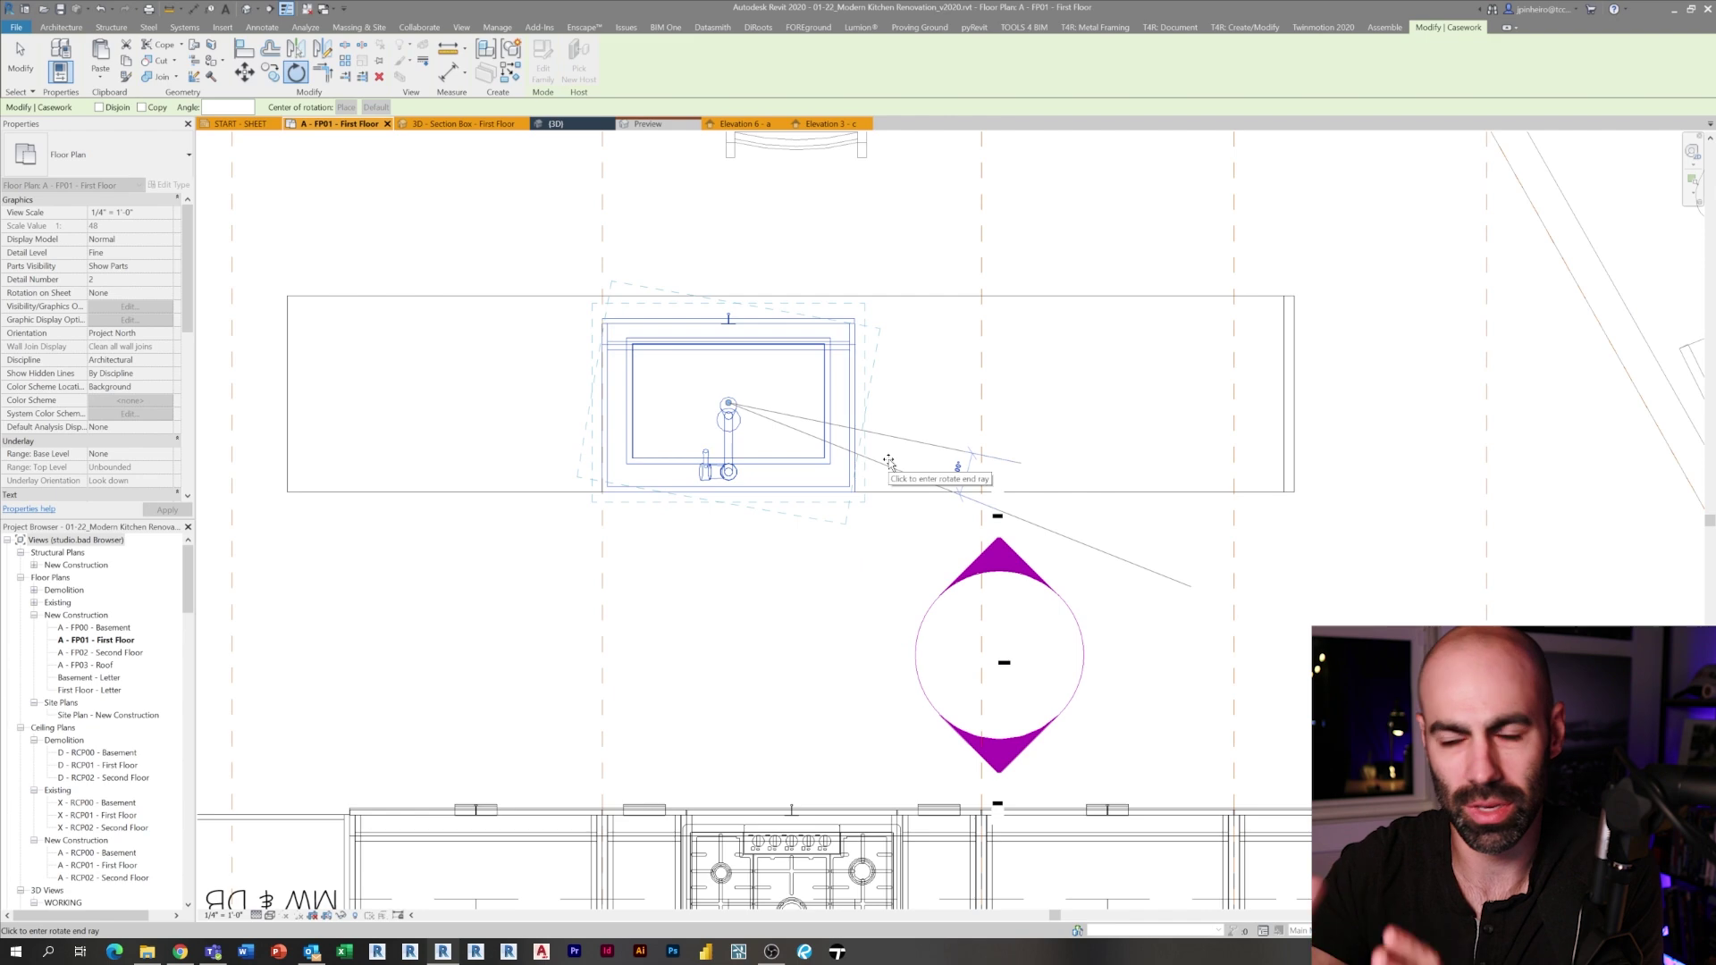
{"action": "left_click", "coordinate": [887, 458]}
{"action": "scroll", "coordinate": [714, 411], "scroll_direction": "up", "scroll_amount": 2}
{"action": "key", "text": "v"}
{"action": "scroll", "coordinate": [673, 576], "scroll_direction": "down", "scroll_amount": 1}
{"action": "middle_click_drag", "start_coordinate": [674, 576], "coordinate": [593, 363]}
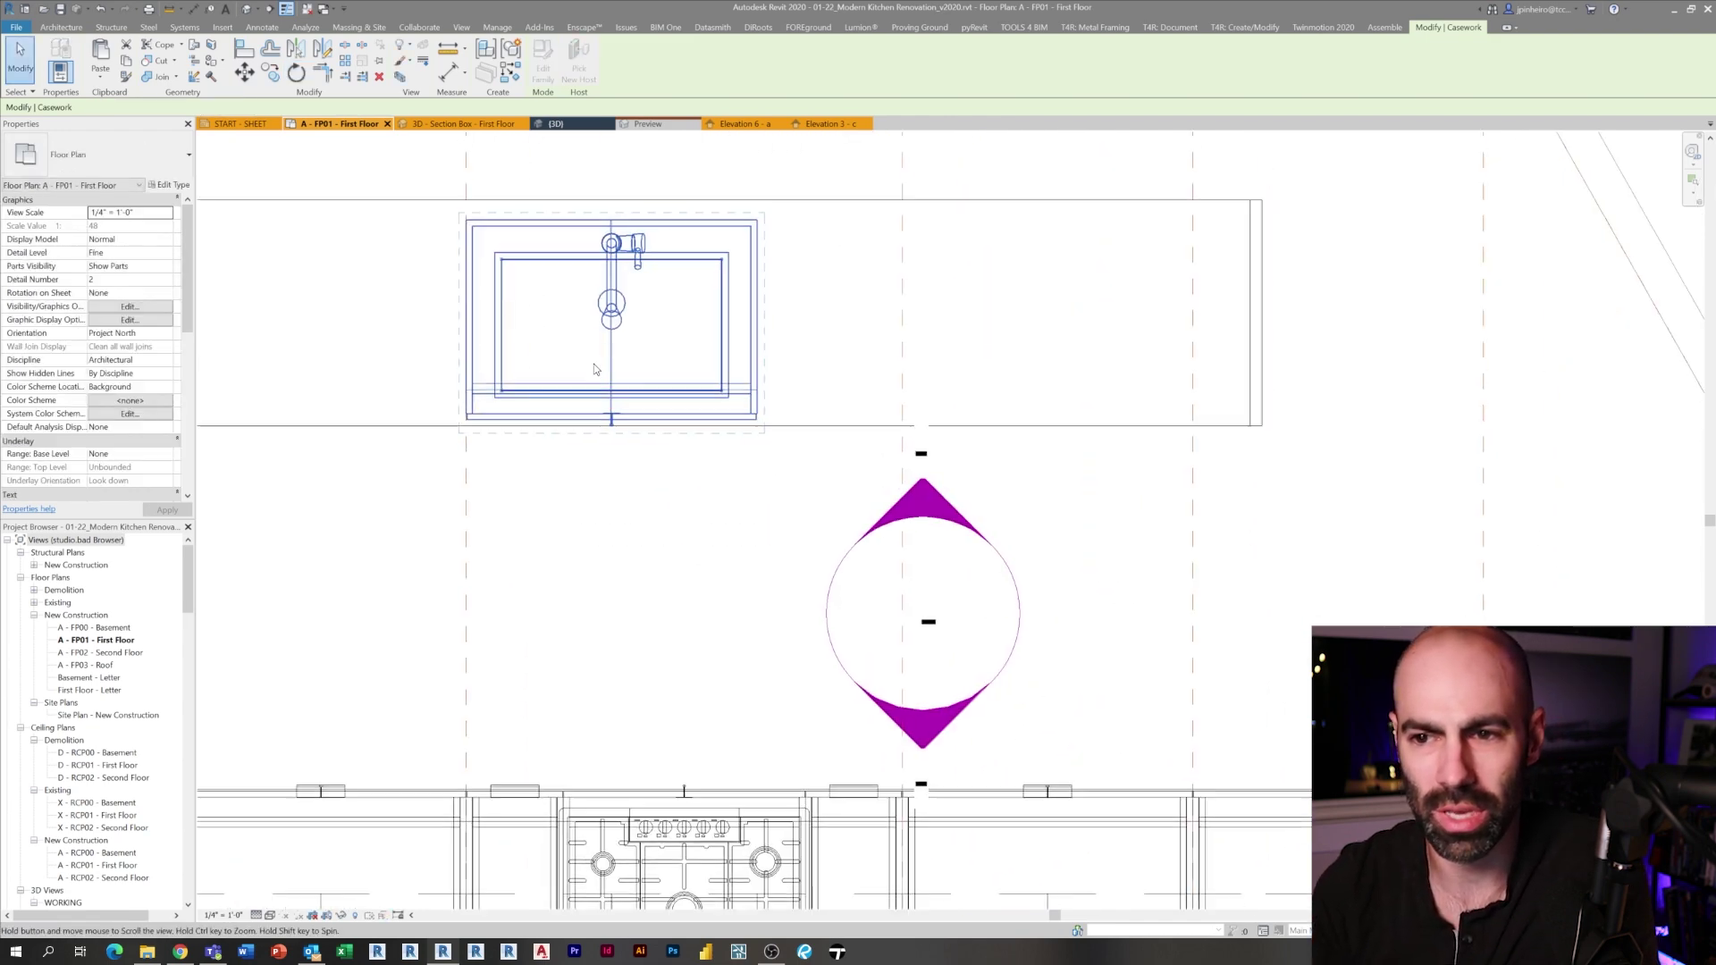
Move the sink cabinet's right edge to the reference plane and place a Base - Double Doors Drawer cabinet against its left side.
{"action": "left_click_drag", "start_coordinate": [469, 309], "coordinate": [509, 387]}
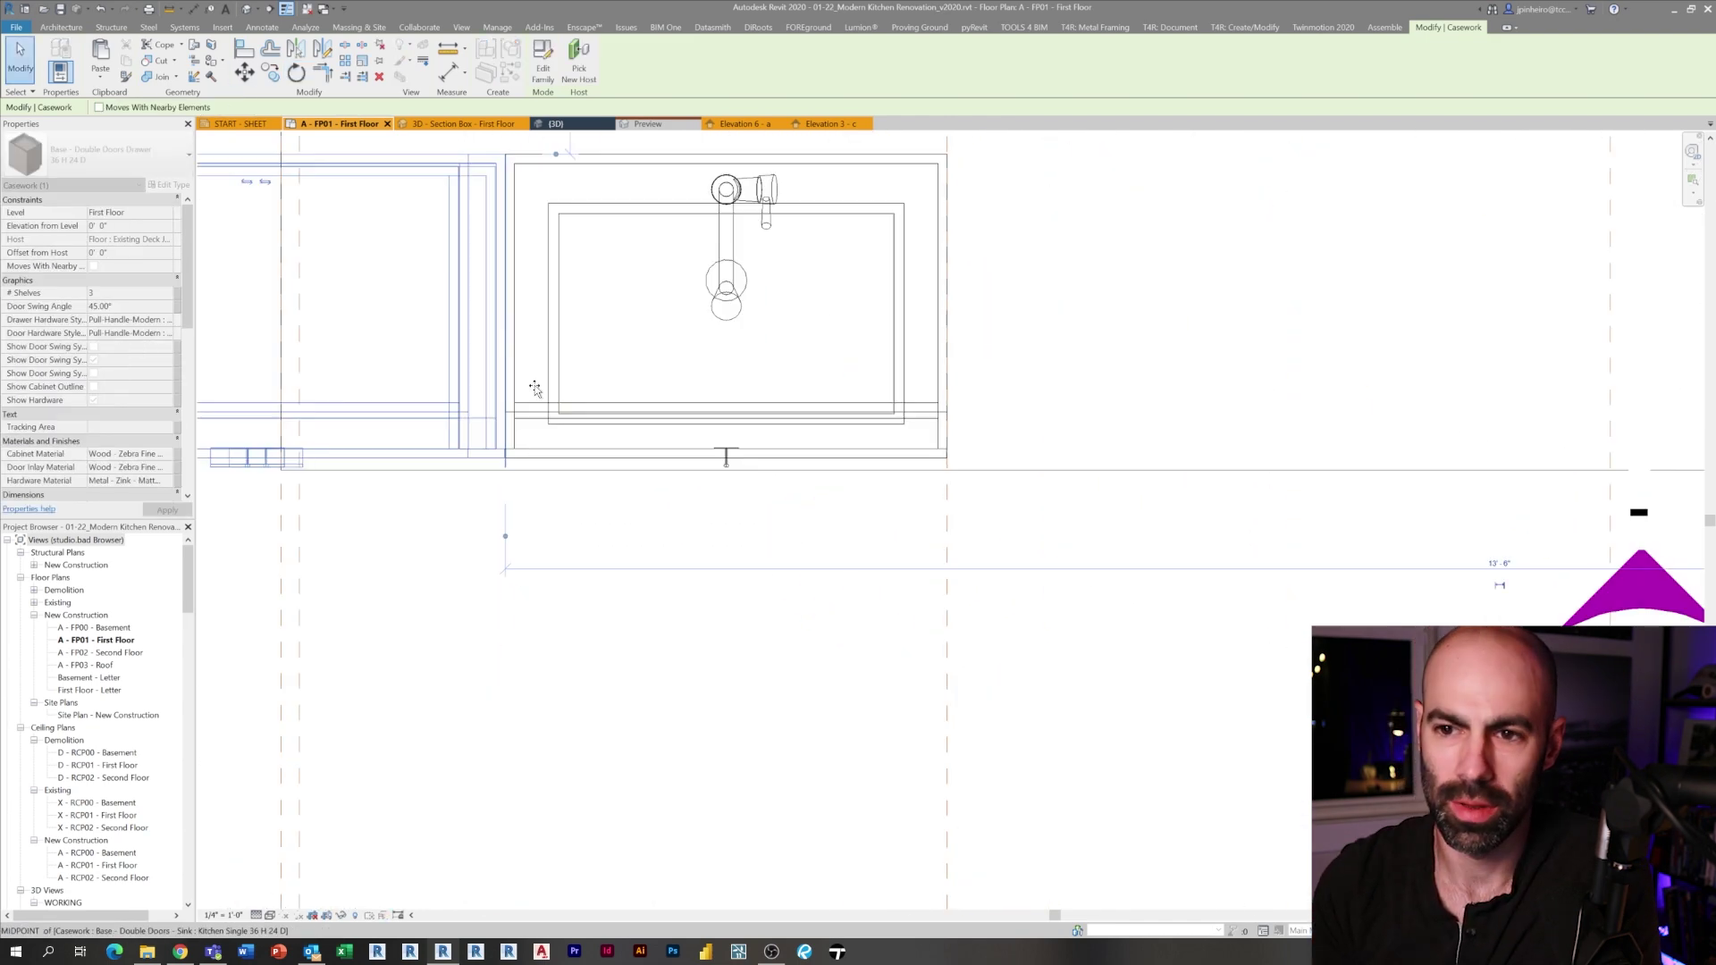
{"action": "scroll", "coordinate": [533, 402], "scroll_direction": "down", "scroll_amount": 2}
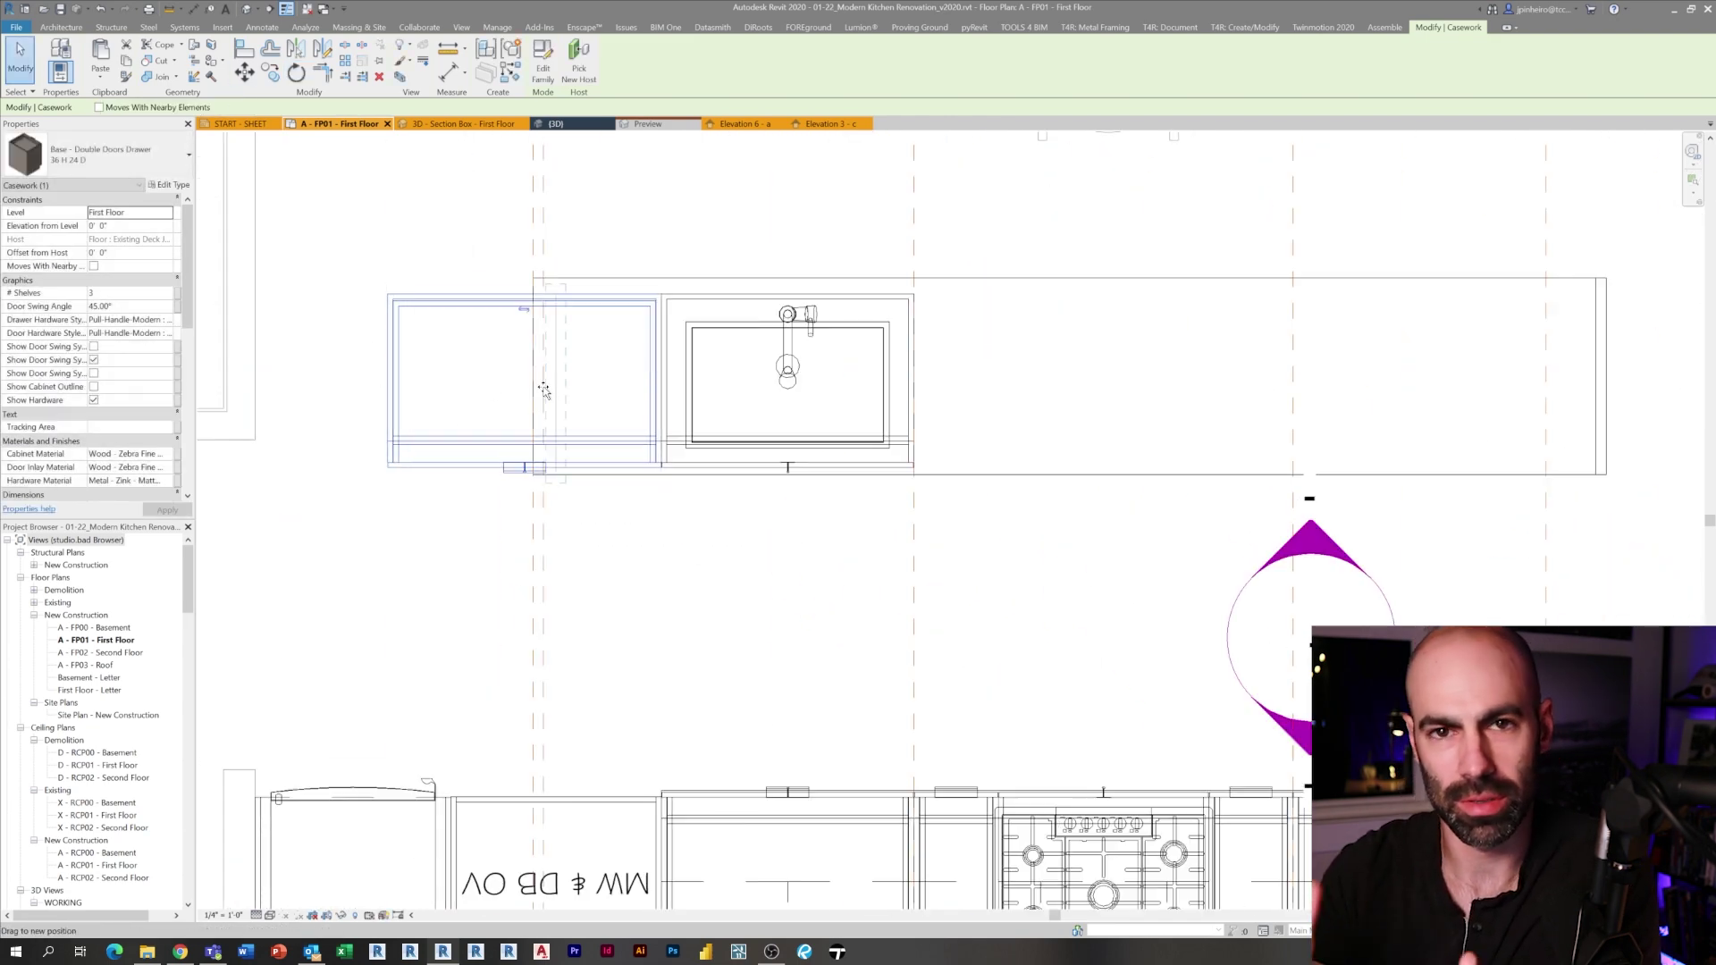
{"action": "key", "text": "Escape"}
{"action": "scroll", "coordinate": [734, 612], "scroll_direction": "down", "scroll_amount": 1}
{"action": "middle_click_drag", "start_coordinate": [965, 641], "coordinate": [706, 500]}
Bring the Dishwasher 24 from the example project's island into the plan, just right of the sink cabinet.
{"action": "left_click", "coordinate": [556, 123]}
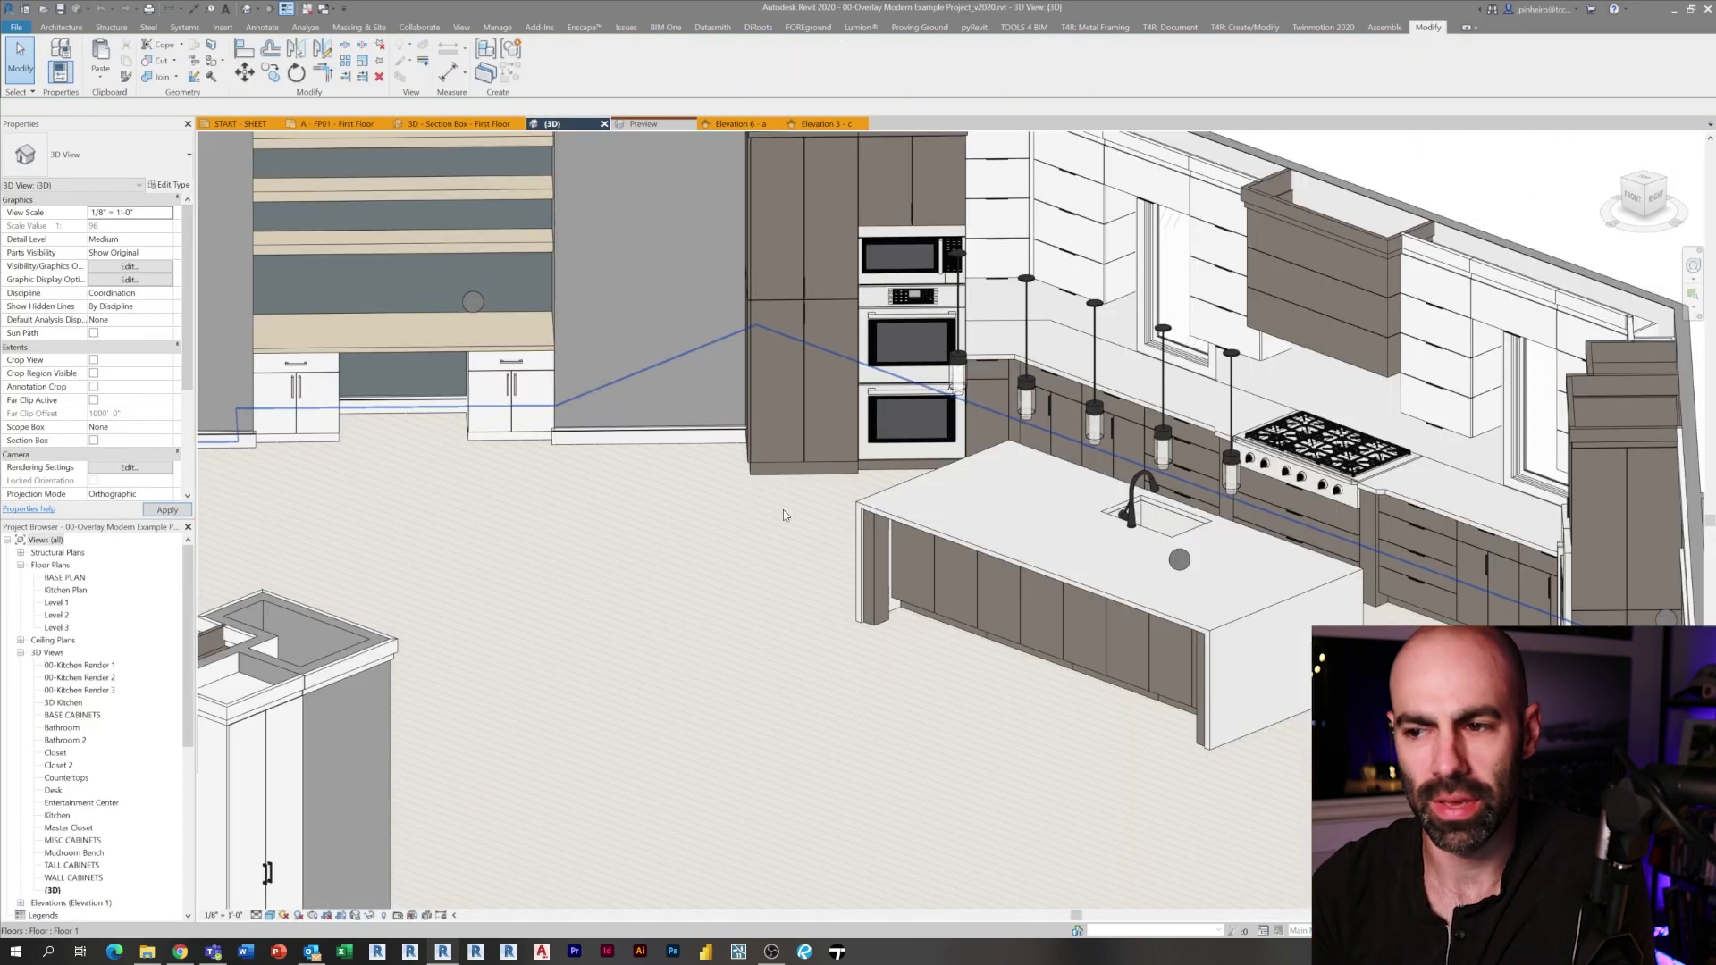
{"action": "middle_click_drag", "start_coordinate": [1609, 501], "coordinate": [1303, 640], "text": "shift"}
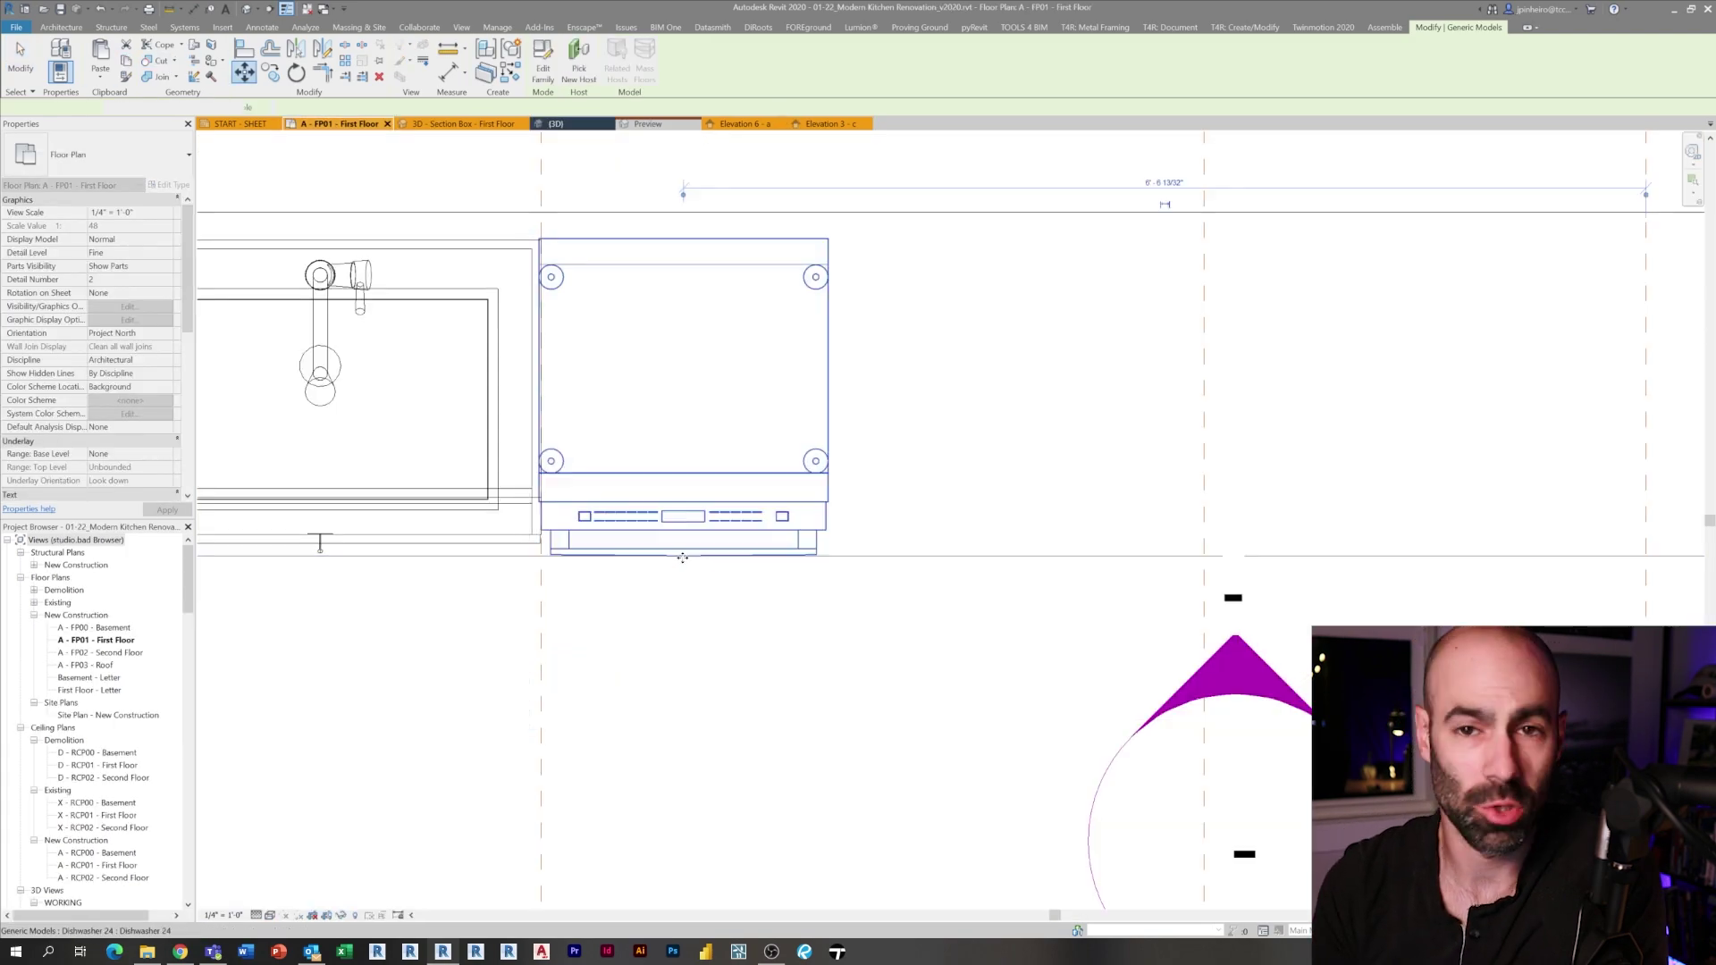
{"action": "scroll", "coordinate": [550, 423], "scroll_direction": "up", "scroll_amount": 5}
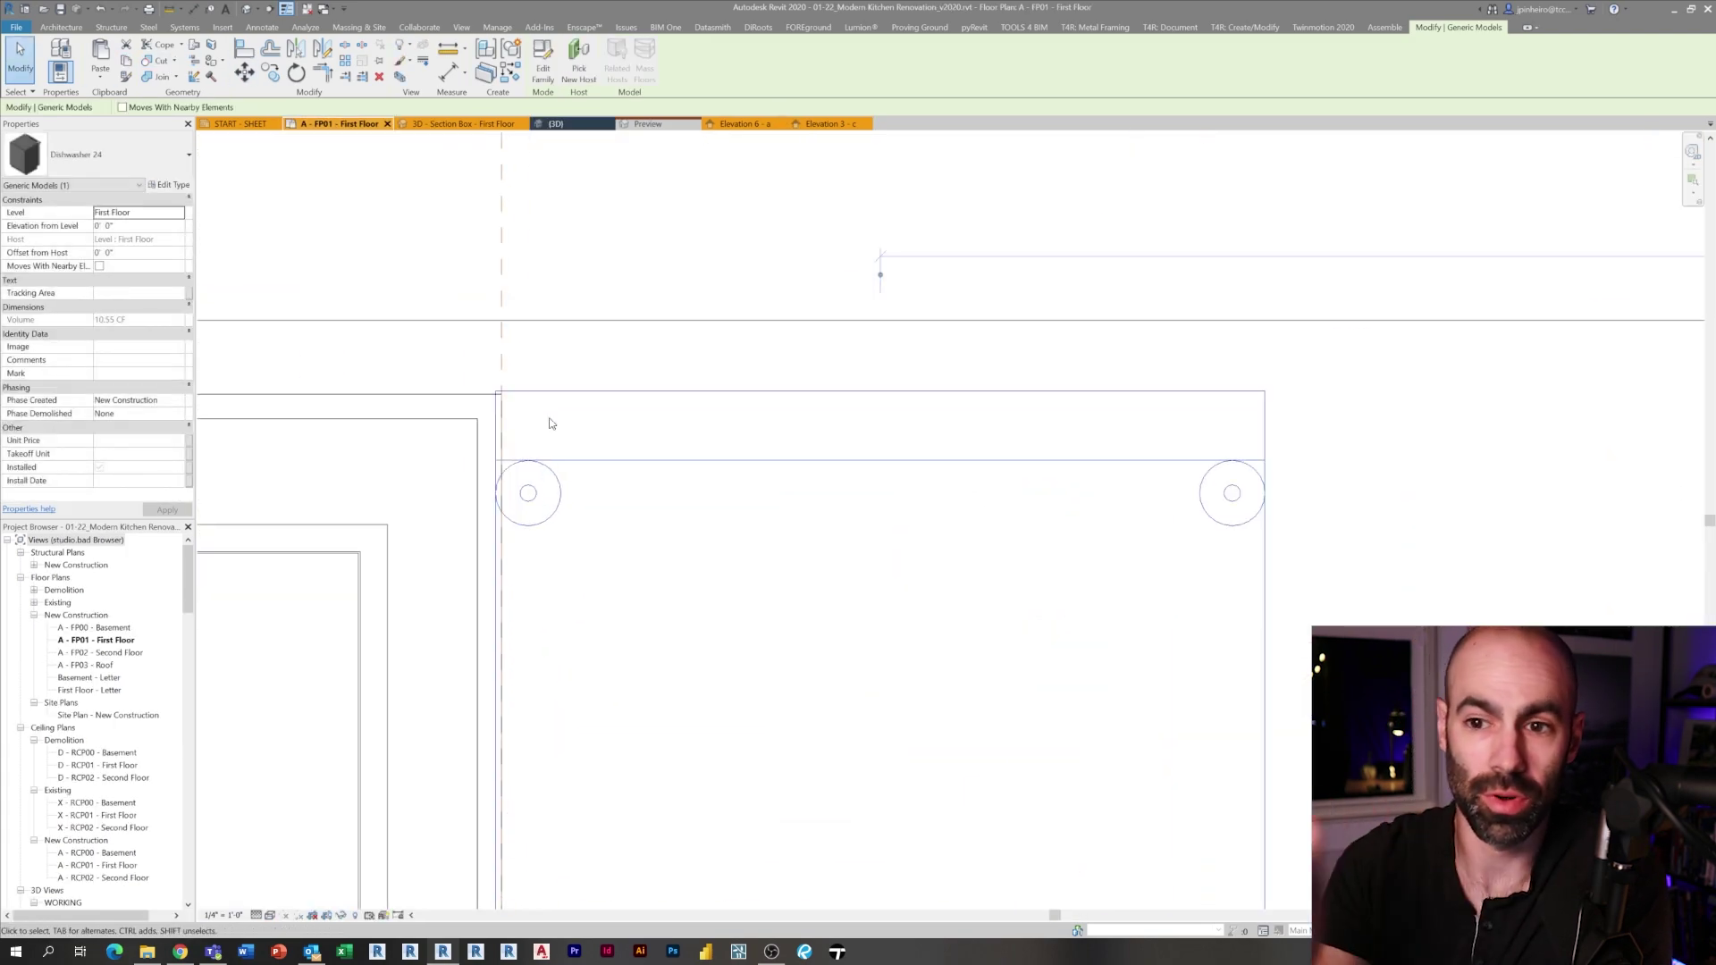
Move the dishwasher so its left side sits flush against the sink cabinet's right side.
{"action": "scroll", "coordinate": [497, 393], "scroll_direction": "up", "scroll_amount": 2}
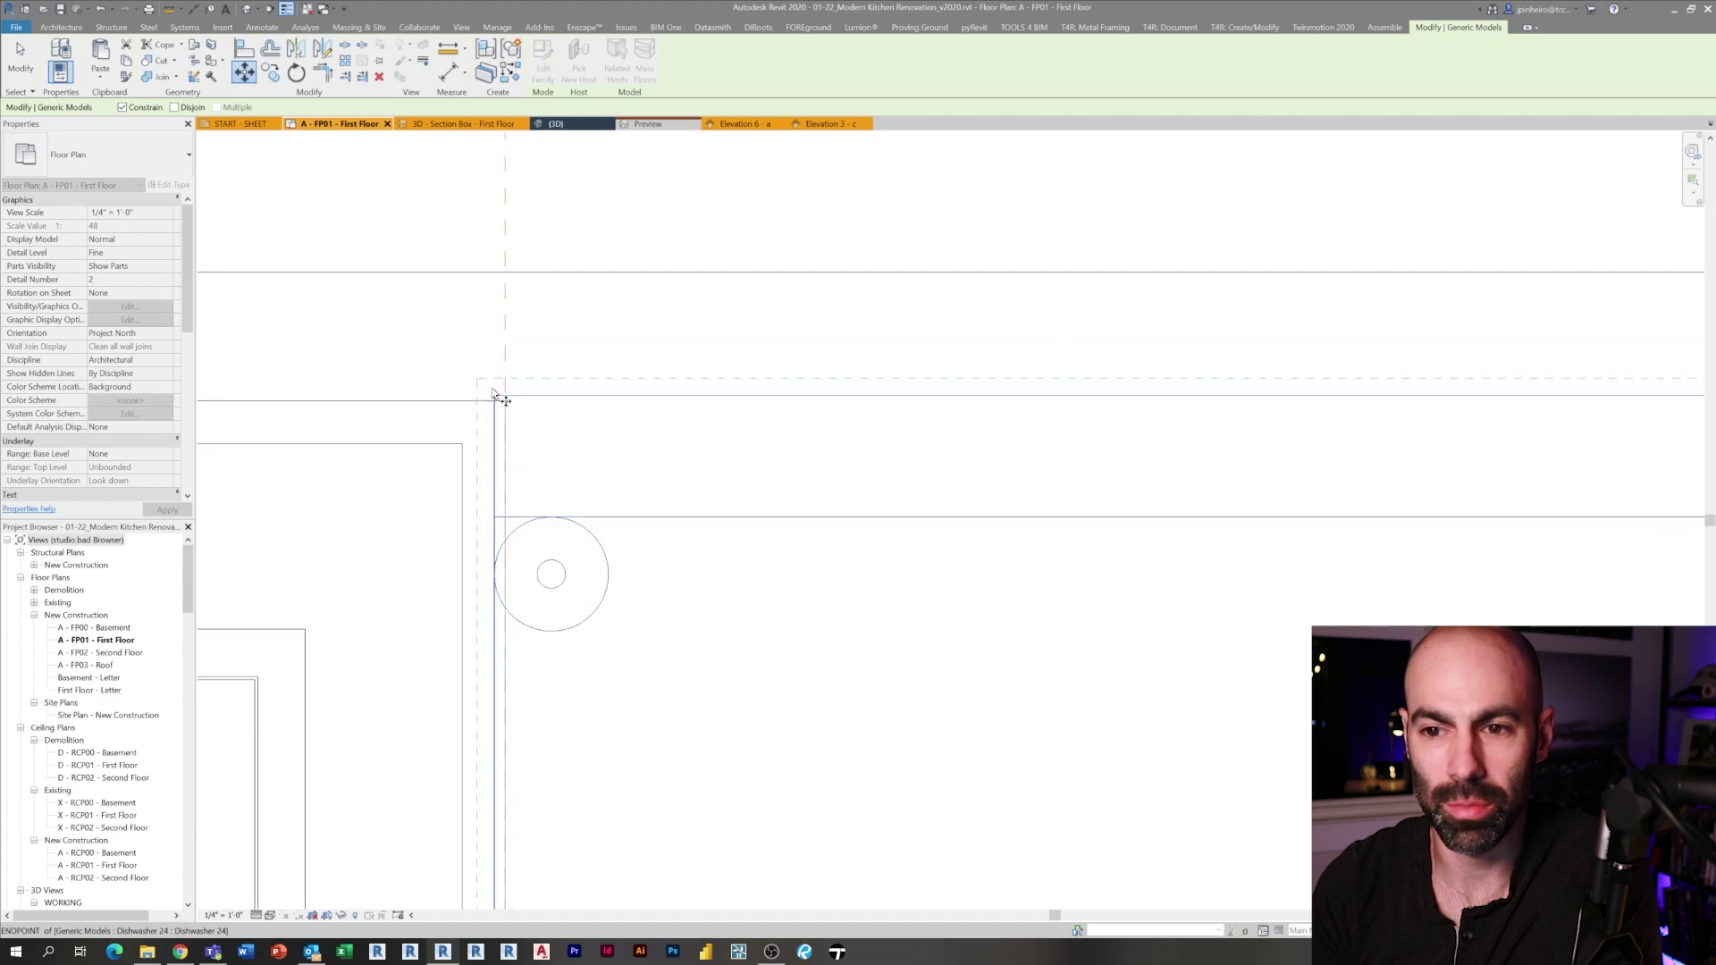
{"action": "left_click", "coordinate": [462, 444]}
{"action": "scroll", "coordinate": [479, 460], "scroll_direction": "up", "scroll_amount": 2}
{"action": "key", "text": "m"}
{"action": "key", "text": "v"}
{"action": "left_click", "coordinate": [456, 438]}
{"action": "left_click", "coordinate": [513, 438]}
{"action": "key", "text": "m"}
{"action": "key", "text": "v"}
{"action": "left_click", "coordinate": [701, 404]}
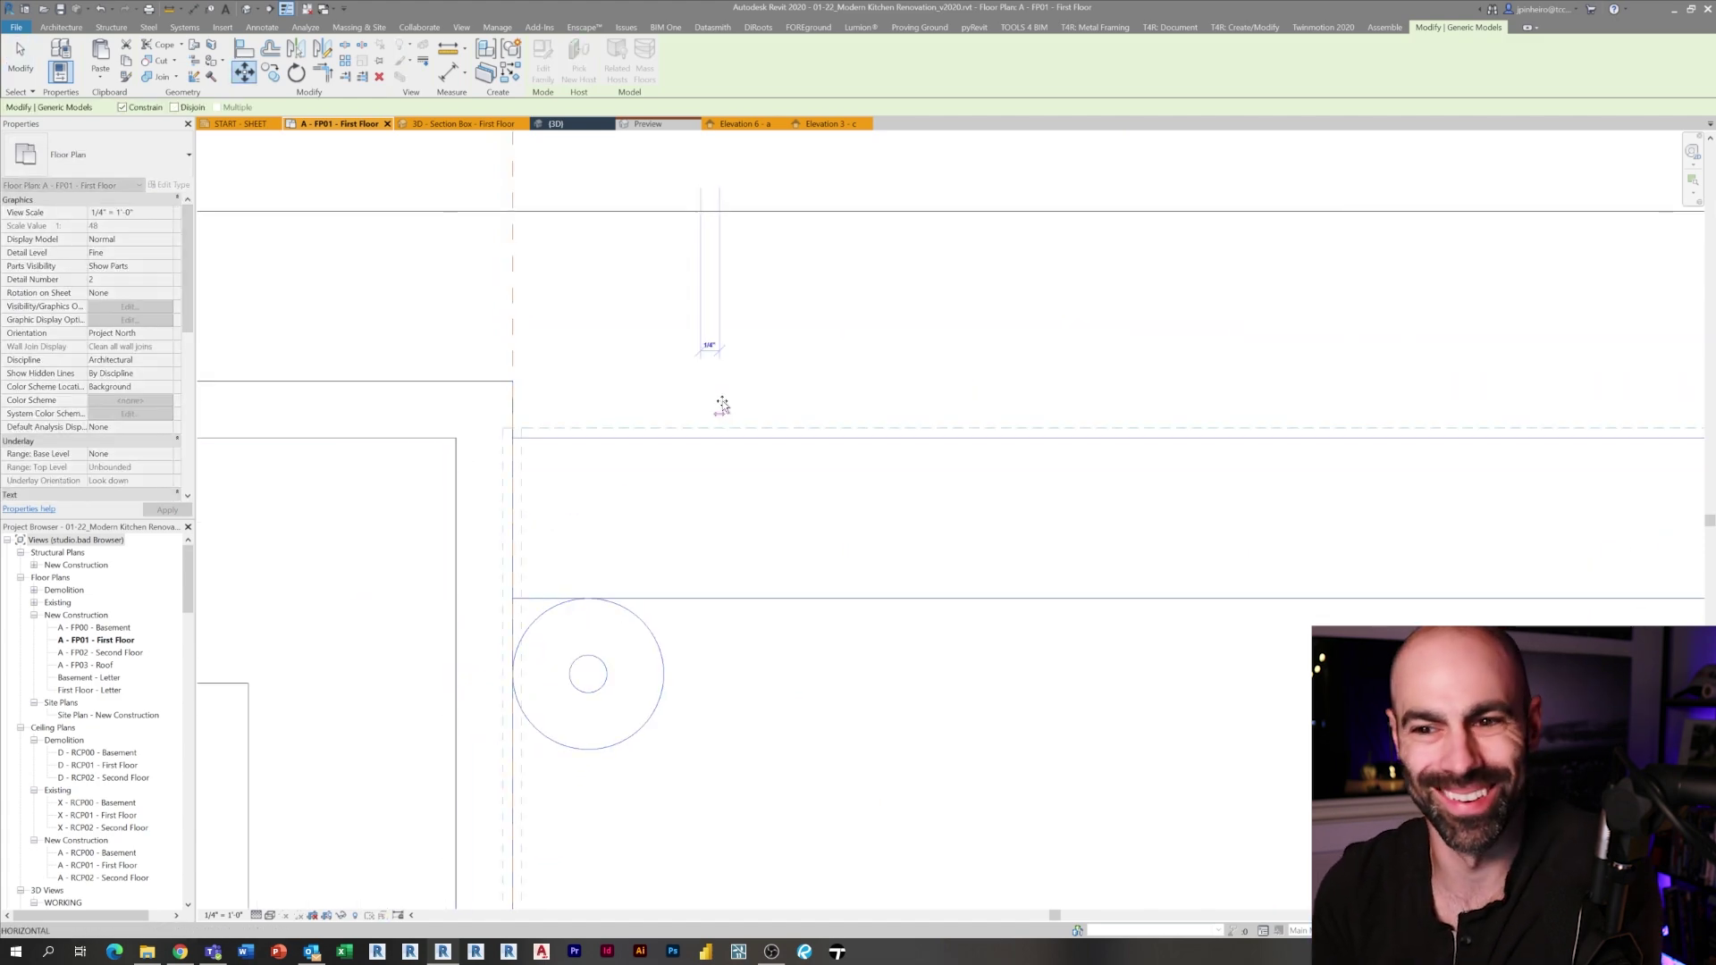
{"action": "key", "text": "Escape"}
{"action": "key", "text": "Escape"}
Set the width of the drawer cabinet right of the dishwasher to 30" and move its right edge onto the reference plane.
{"action": "scroll", "coordinate": [722, 406], "scroll_direction": "down", "scroll_amount": 4}
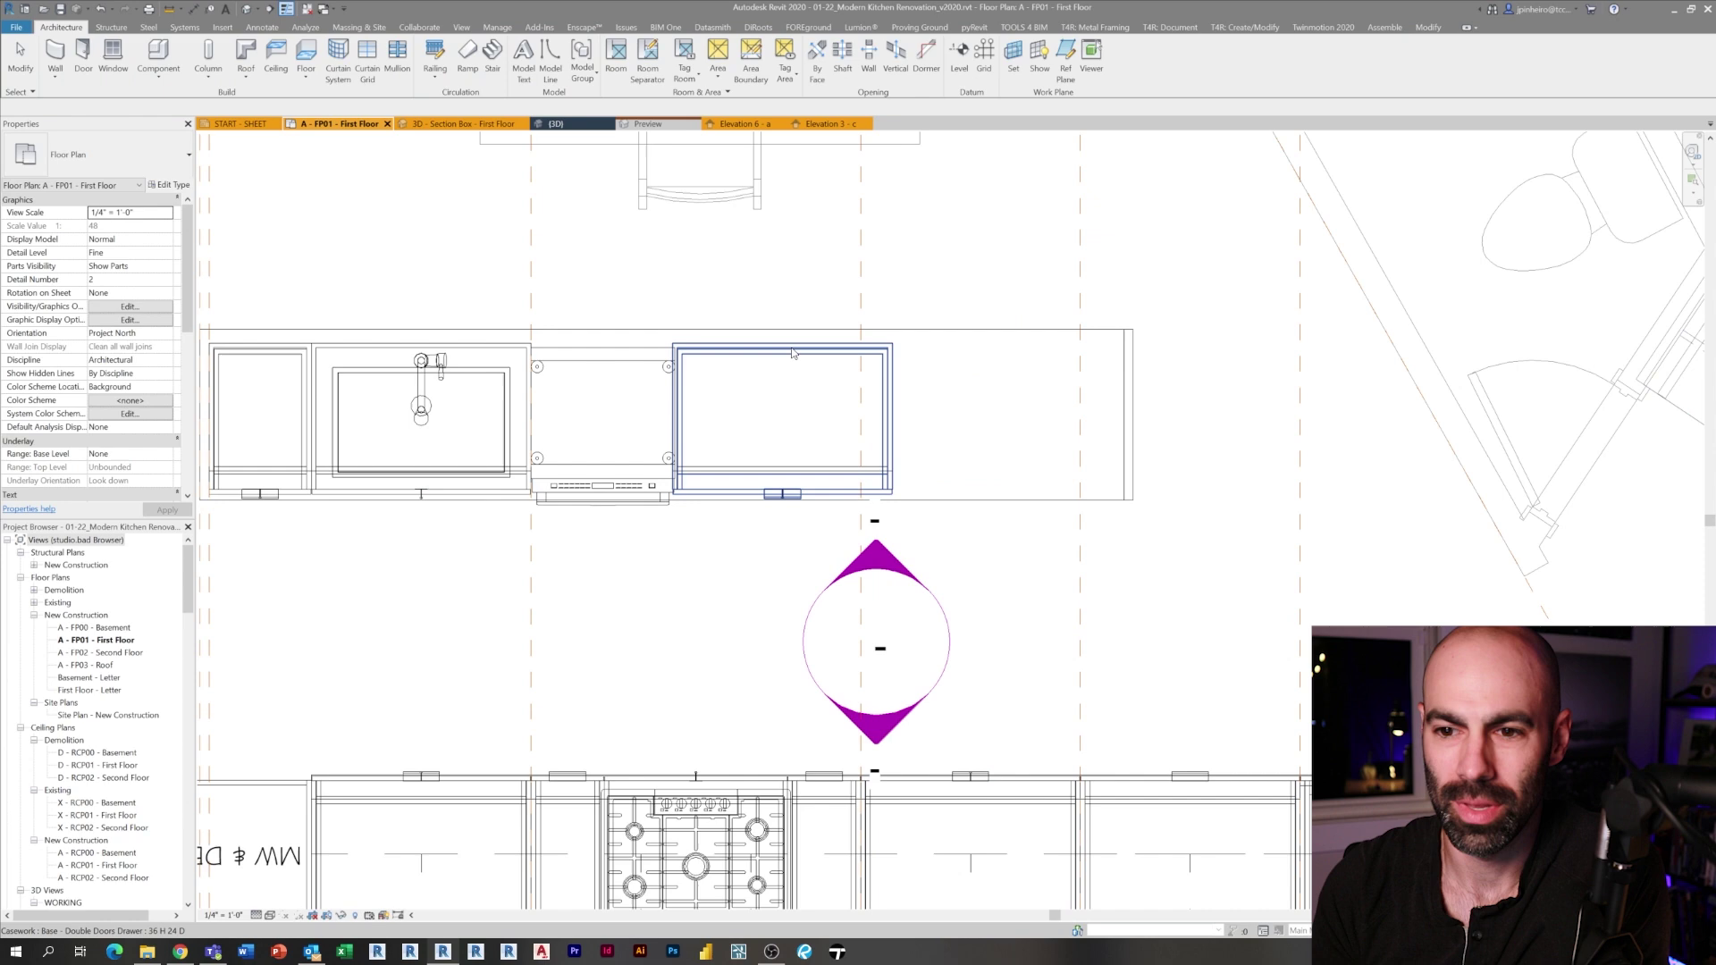
{"action": "scroll", "coordinate": [793, 353], "scroll_direction": "up", "scroll_amount": 2}
{"action": "left_click", "coordinate": [841, 429]}
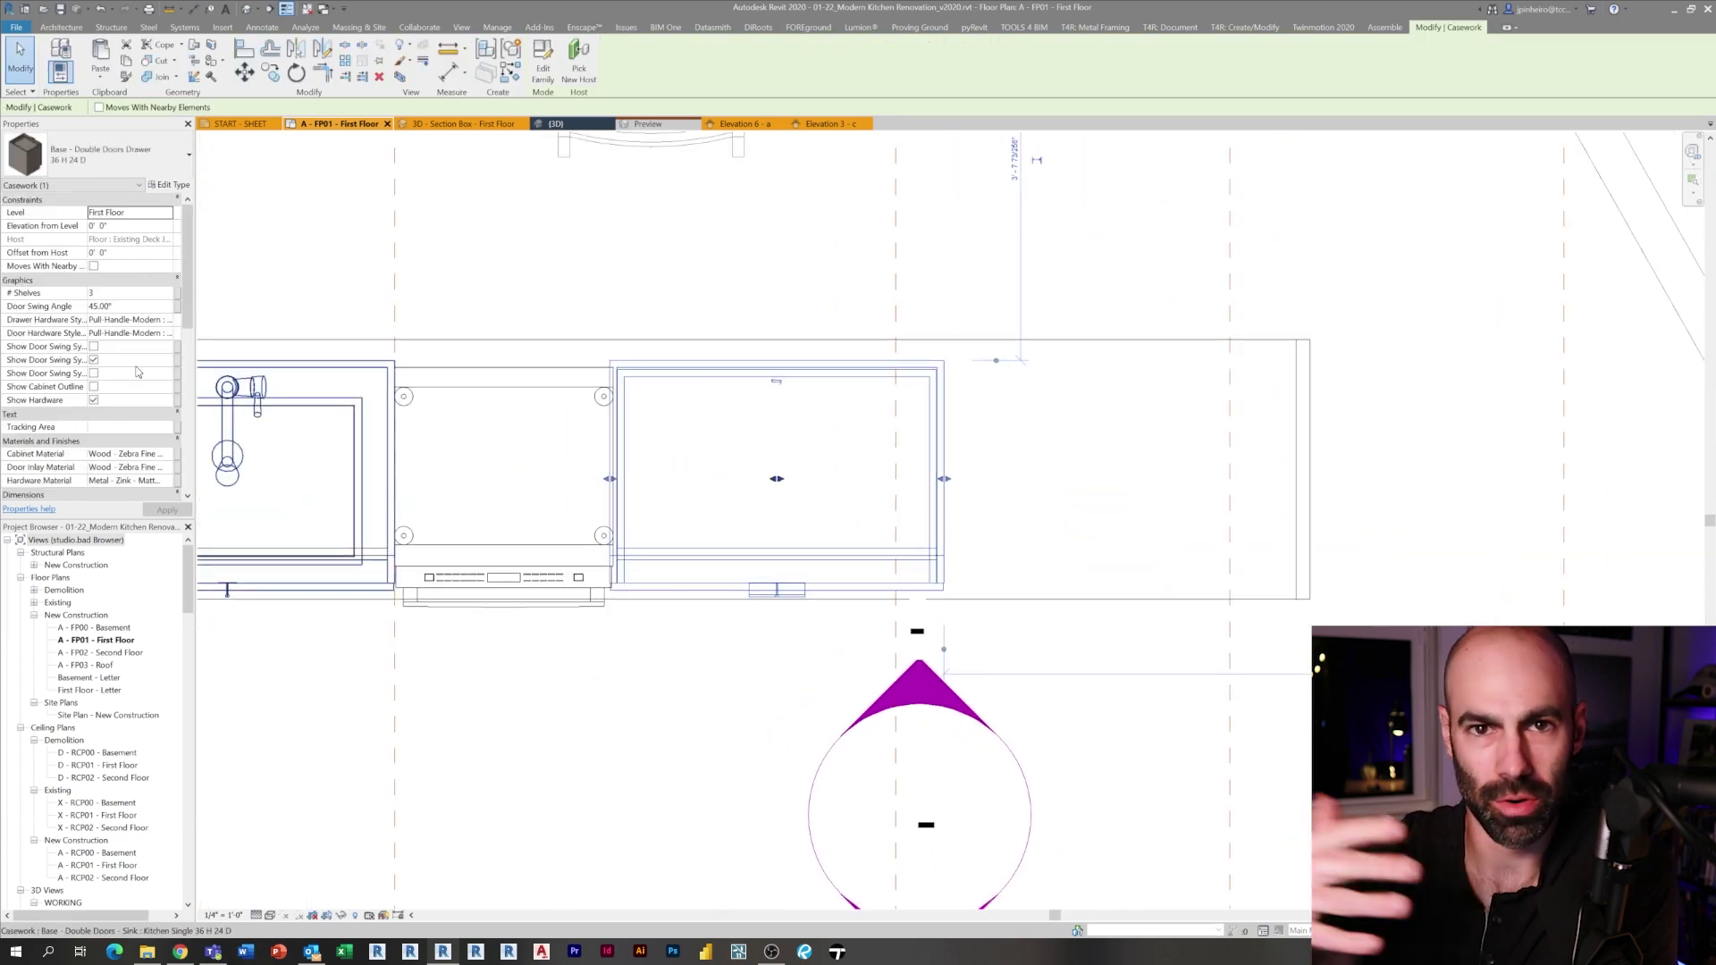
{"action": "scroll", "coordinate": [121, 347], "scroll_direction": "down", "scroll_amount": 2}
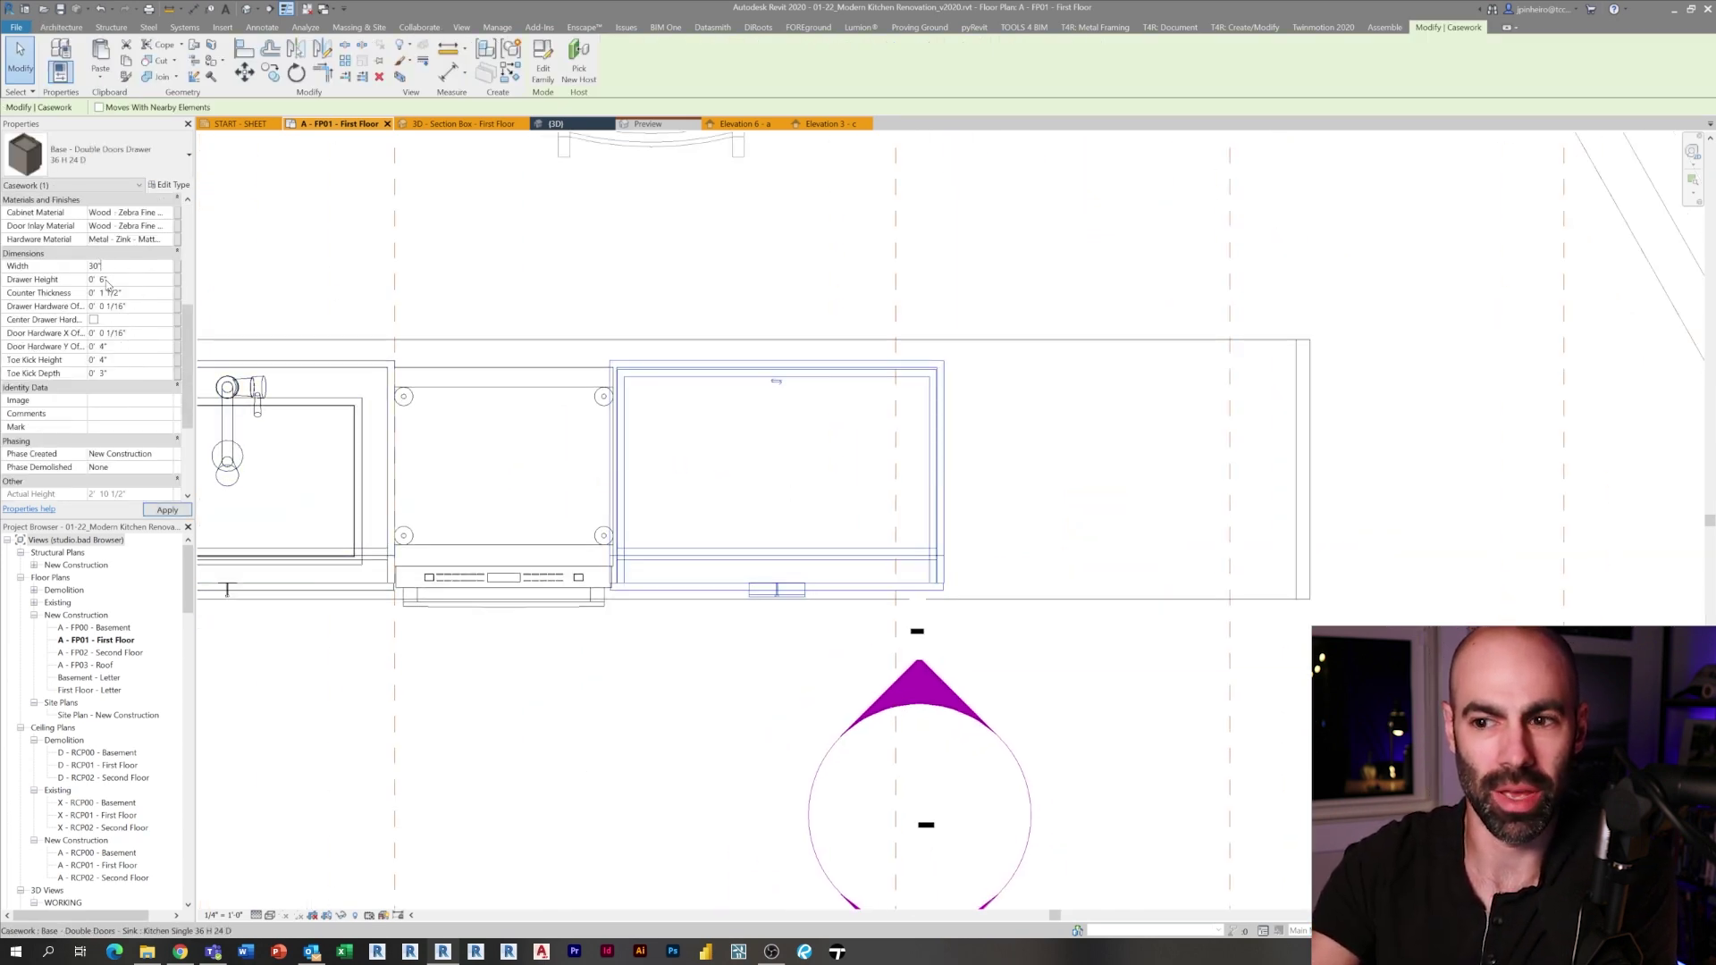
{"action": "scroll", "coordinate": [910, 525], "scroll_direction": "up", "scroll_amount": 2}
{"action": "key", "text": "m"}
{"action": "key", "text": "v"}
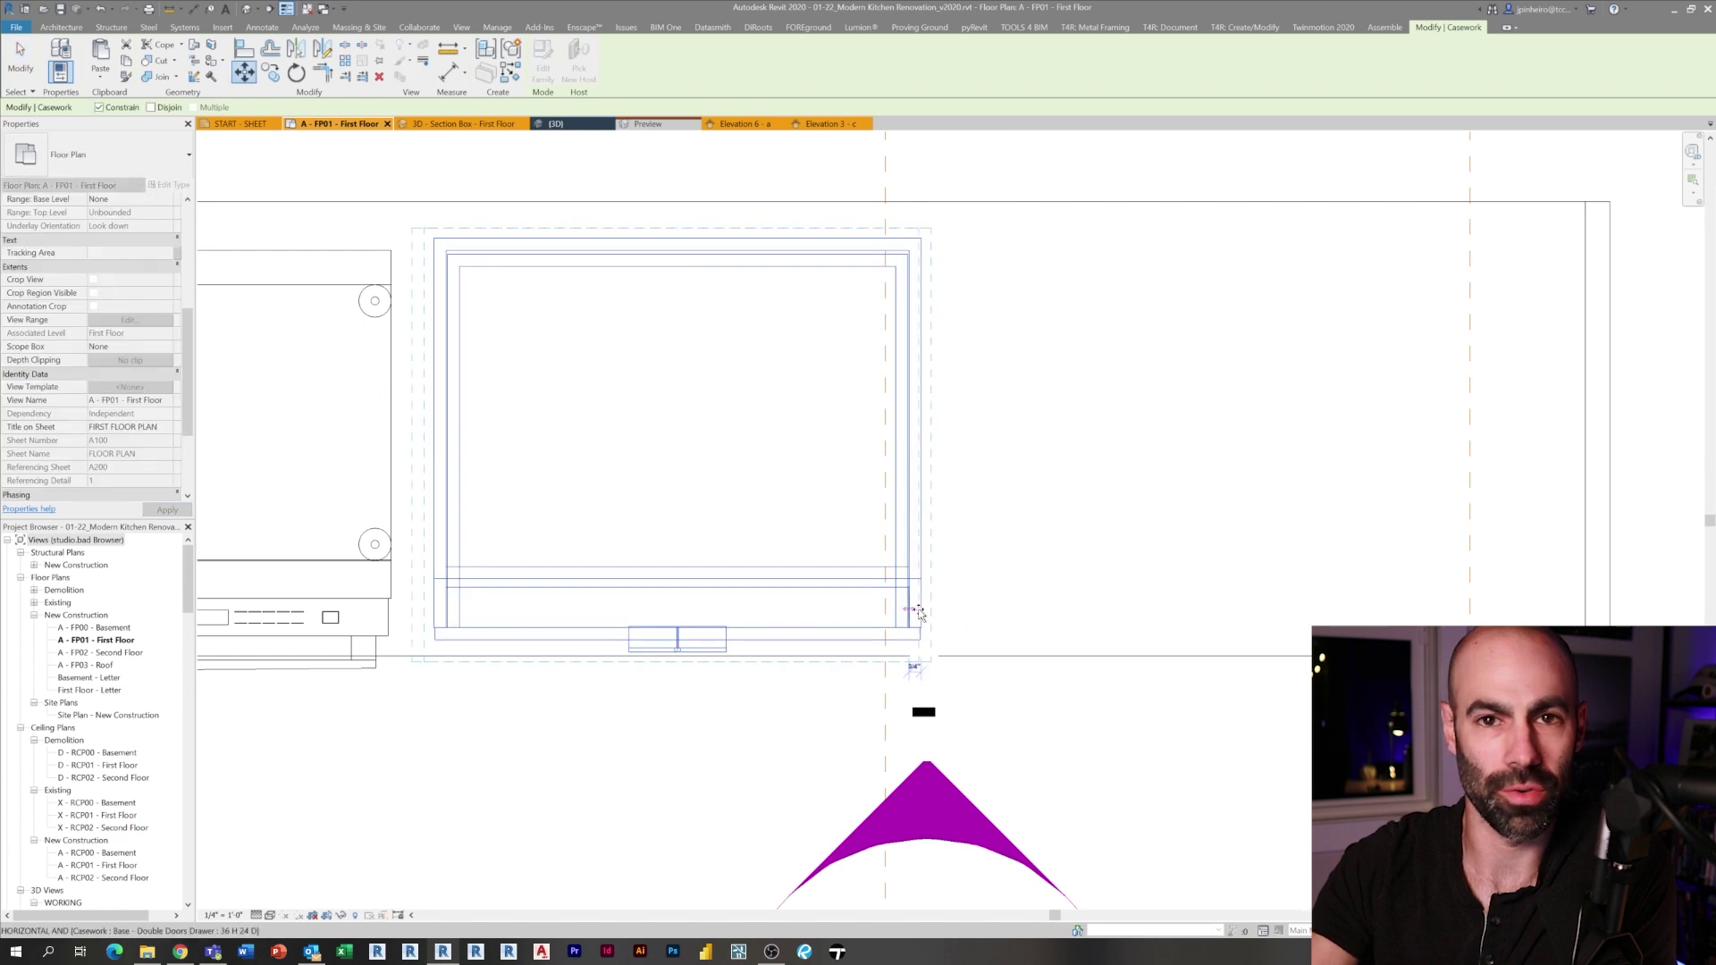
{"action": "left_click", "coordinate": [885, 611]}
{"action": "scroll", "coordinate": [742, 616], "scroll_direction": "down", "scroll_amount": 1}
{"action": "middle_click_drag", "start_coordinate": [446, 659], "coordinate": [575, 659]}
{"action": "middle_click_drag", "start_coordinate": [507, 732], "coordinate": [575, 716]}
{"action": "key", "text": "a"}
{"action": "key", "text": "l"}
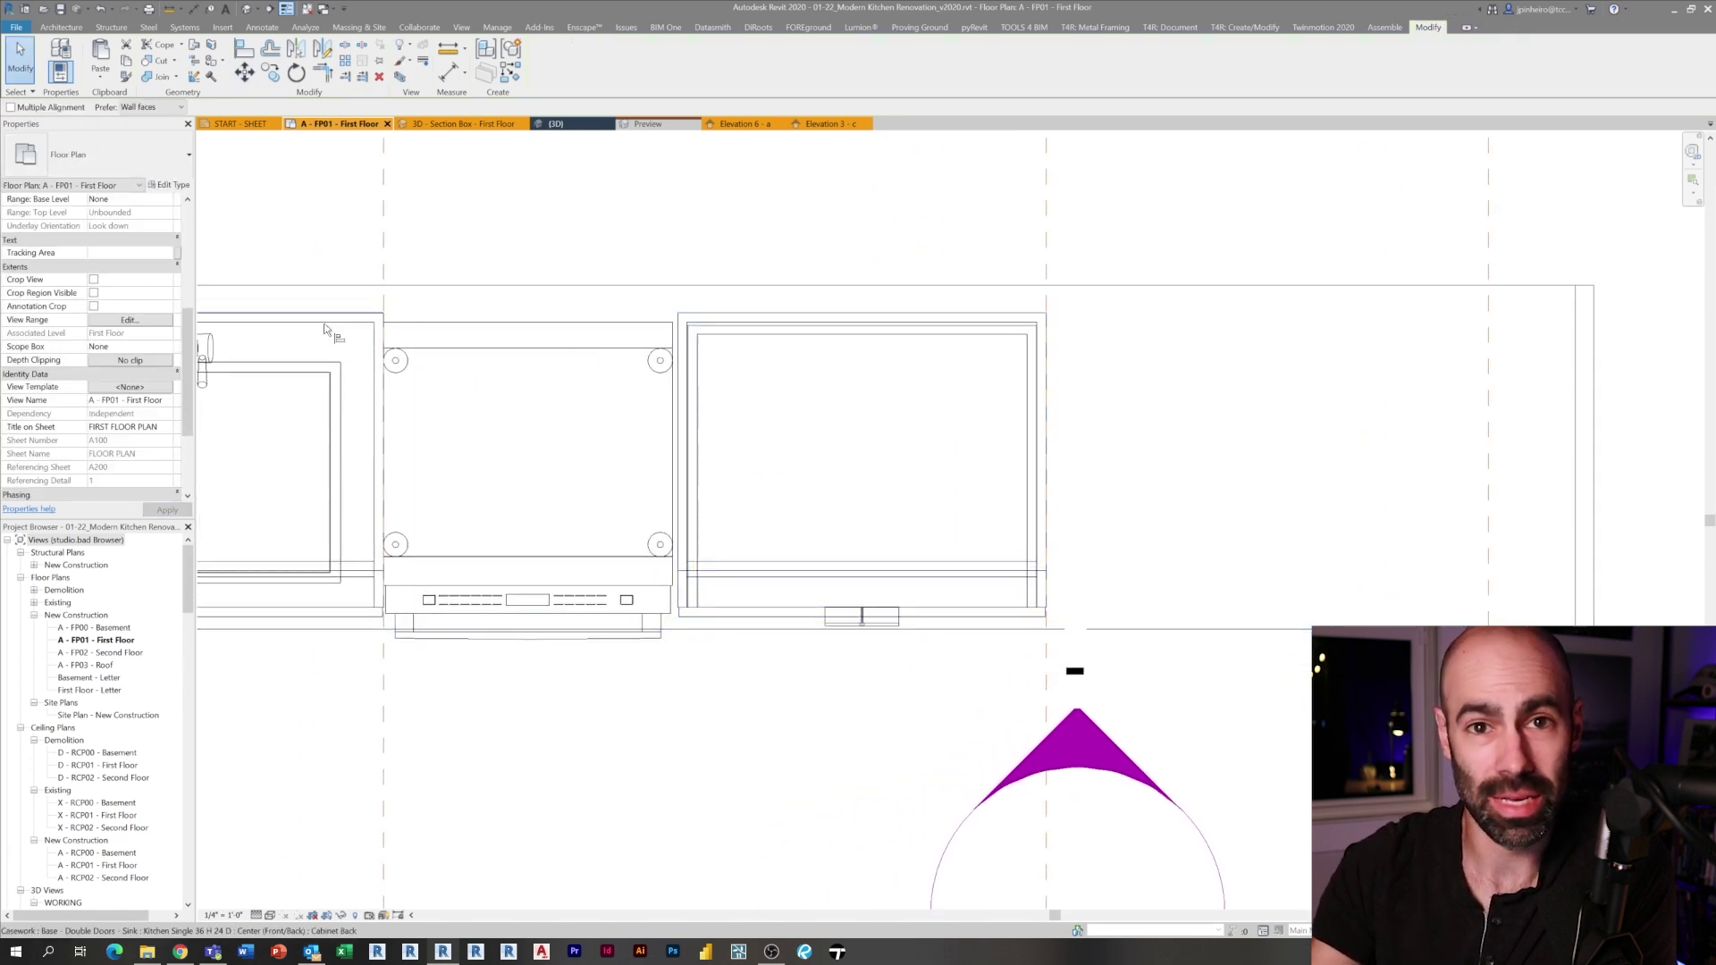
Move the dishwasher right by half the remaining gap to center it between the sink cabinet and the drawer cabinet.
{"action": "left_click", "coordinate": [667, 612]}
{"action": "scroll", "coordinate": [672, 611], "scroll_direction": "up", "scroll_amount": 6}
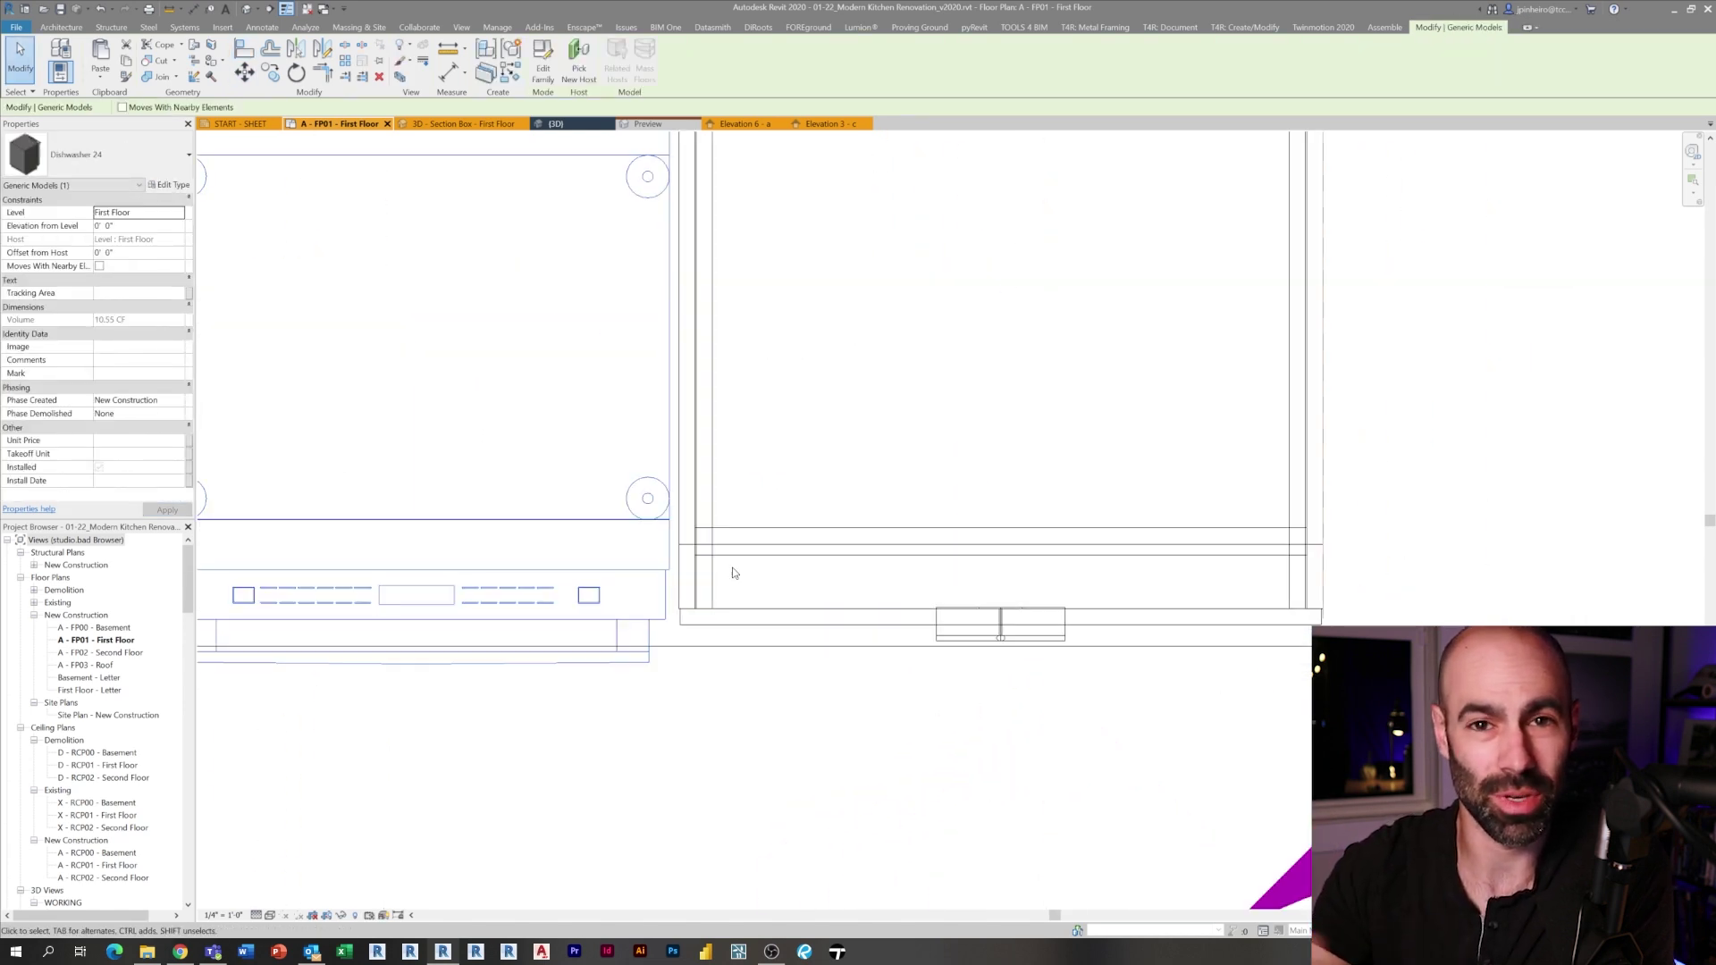
{"action": "key", "text": "m"}
{"action": "key", "text": "v"}
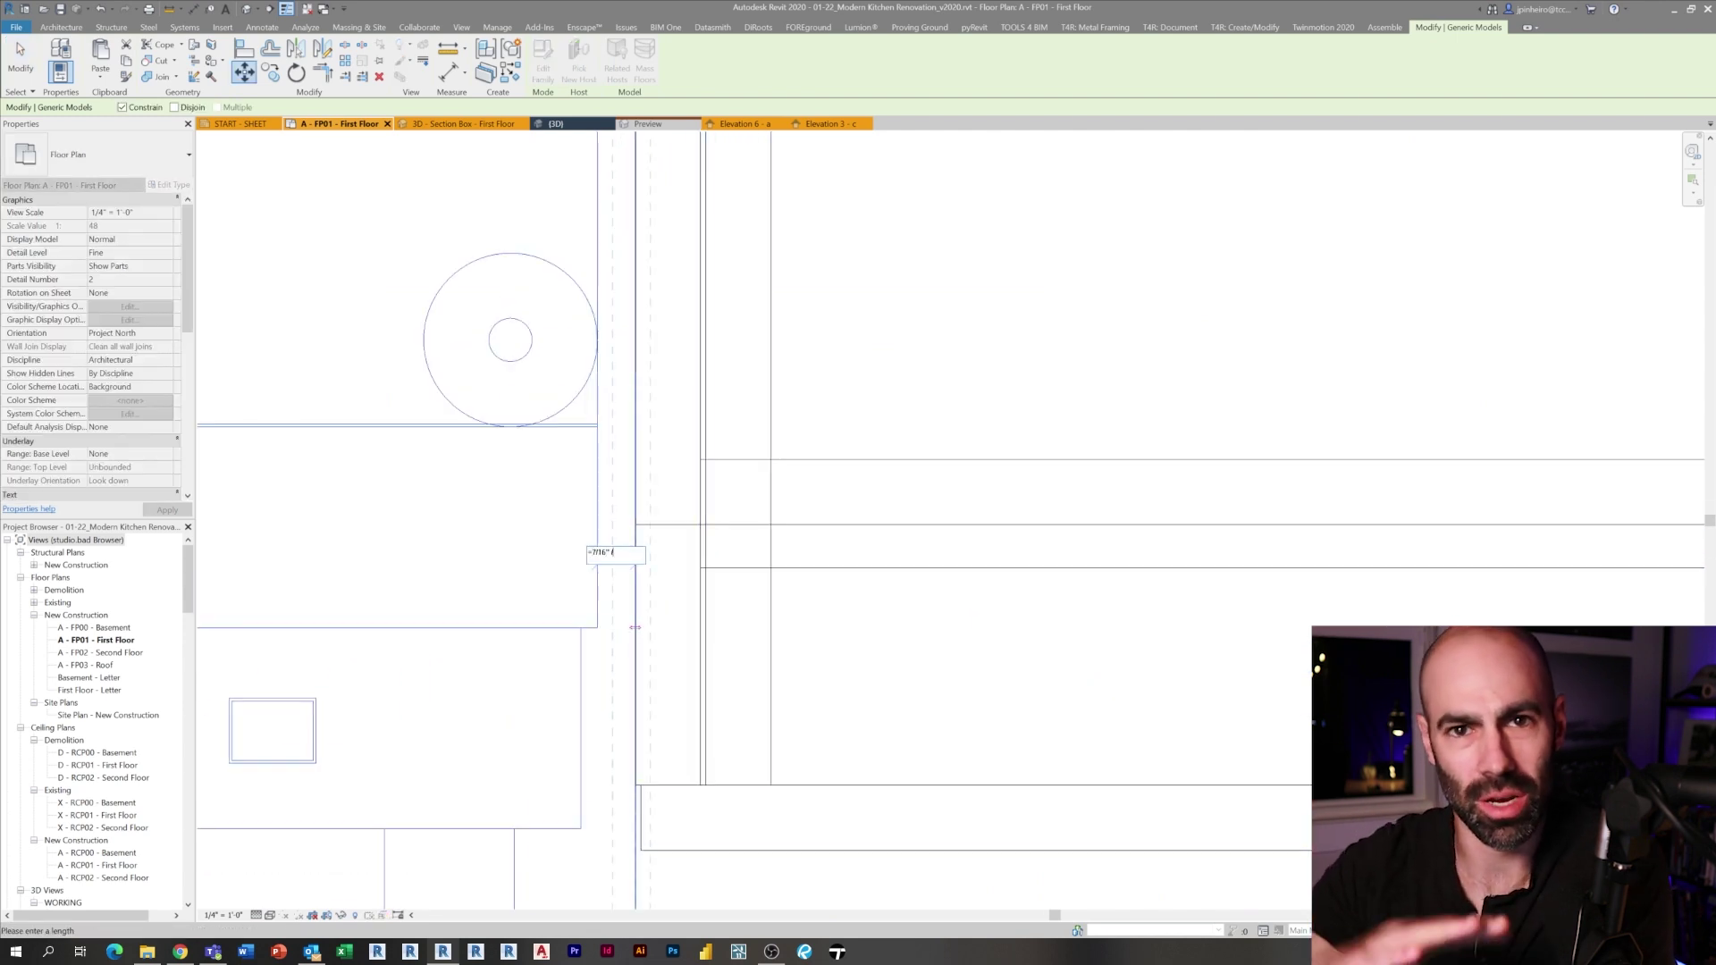
{"action": "type", "text": "2"}
{"action": "key", "text": "Return"}
{"action": "key", "text": "Escape"}
Assign the Wood - Zebra Fine Gray cabinet material to the sink cabinet and the dishwasher's back panel in the First Floor section box view.
{"action": "scroll", "coordinate": [528, 611], "scroll_direction": "down", "scroll_amount": 4}
{"action": "middle_click_drag", "start_coordinate": [344, 196], "coordinate": [662, 258]}
{"action": "scroll", "coordinate": [663, 259], "scroll_direction": "down", "scroll_amount": 1}
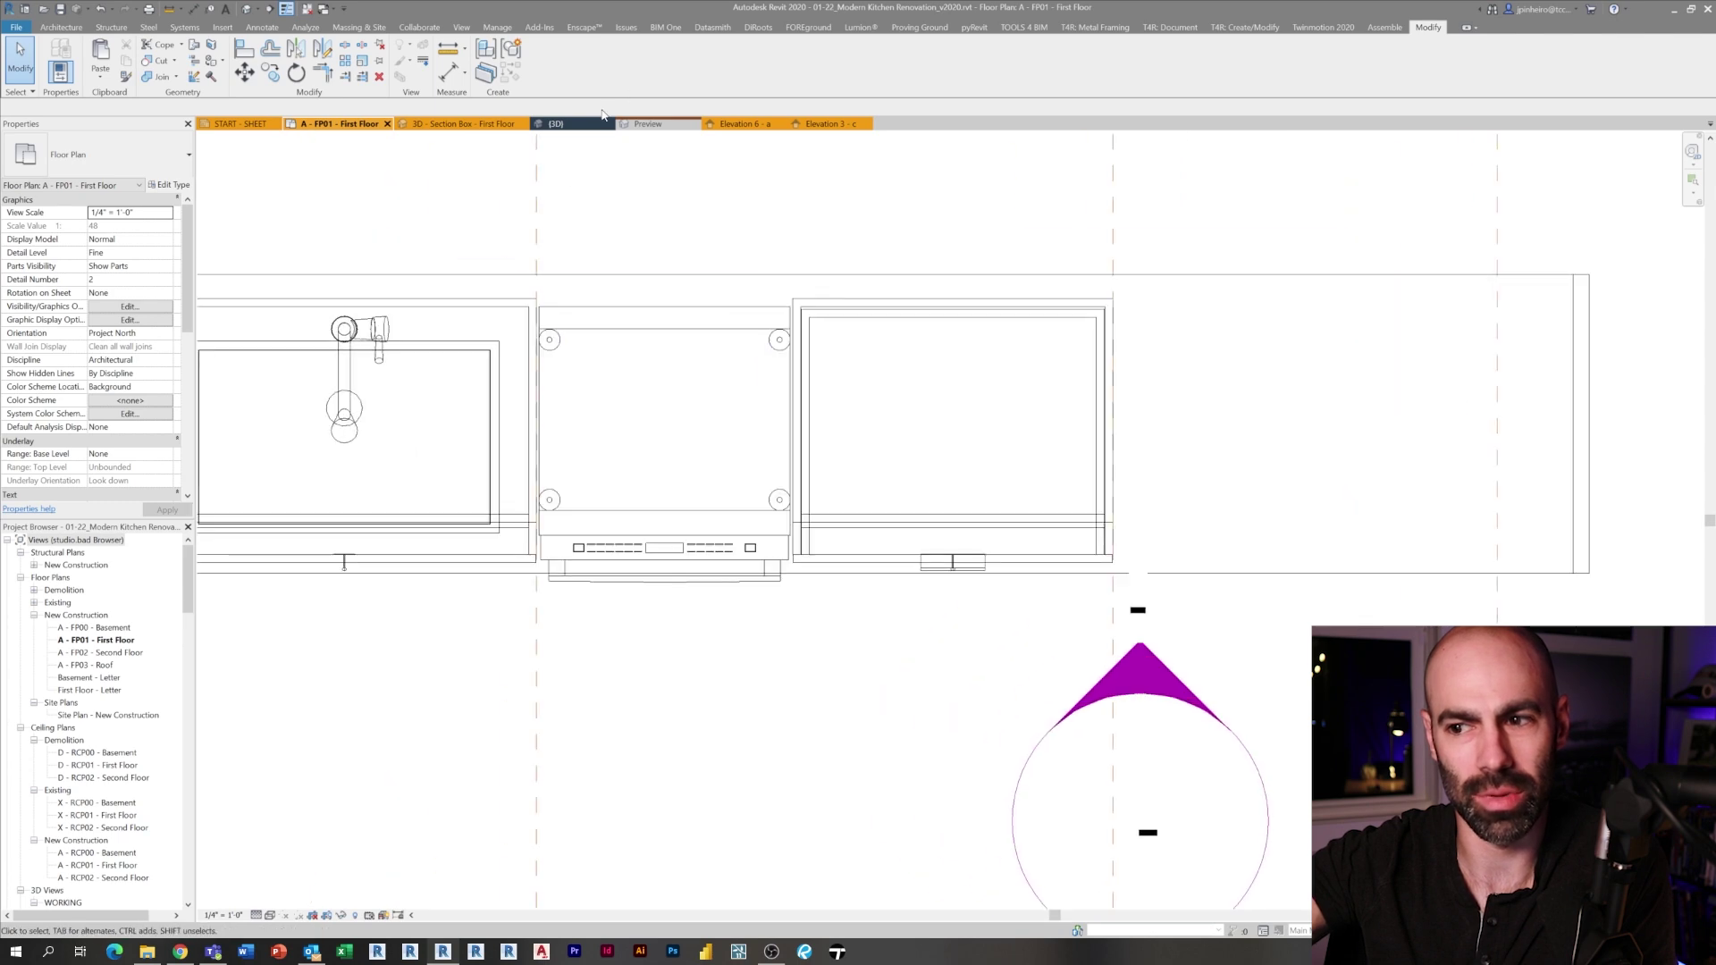
{"action": "left_click", "coordinate": [576, 124]}
{"action": "left_click", "coordinate": [800, 123]}
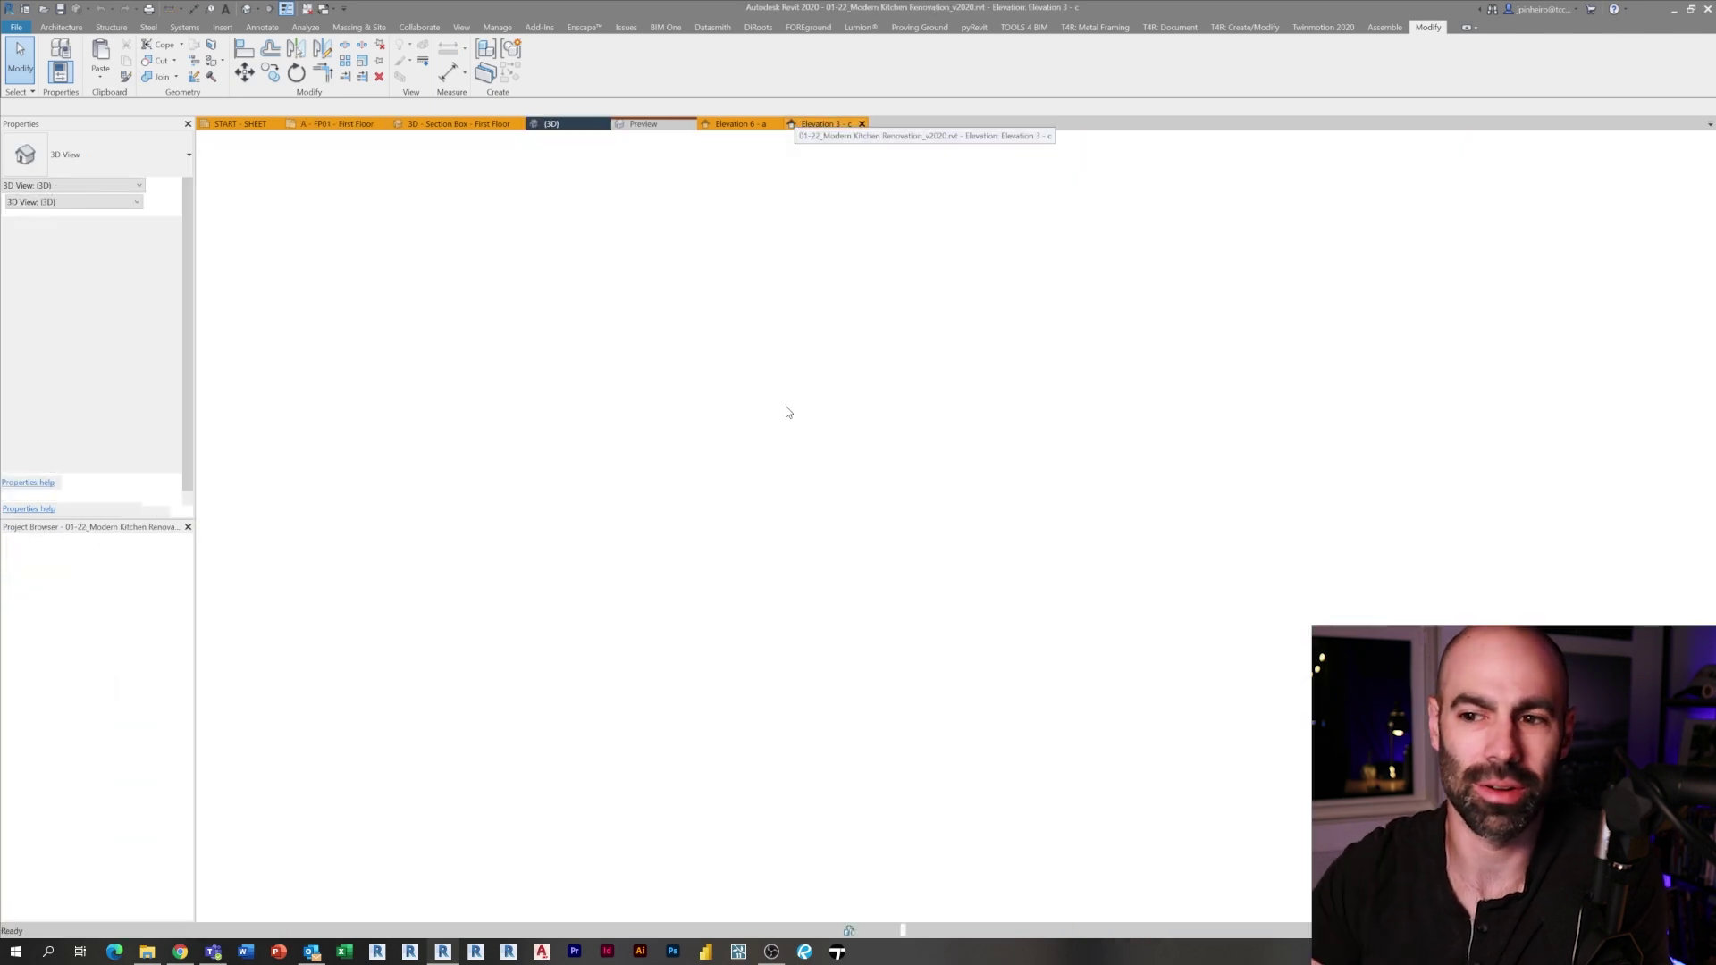
{"action": "scroll", "coordinate": [786, 429], "scroll_direction": "up", "scroll_amount": 3}
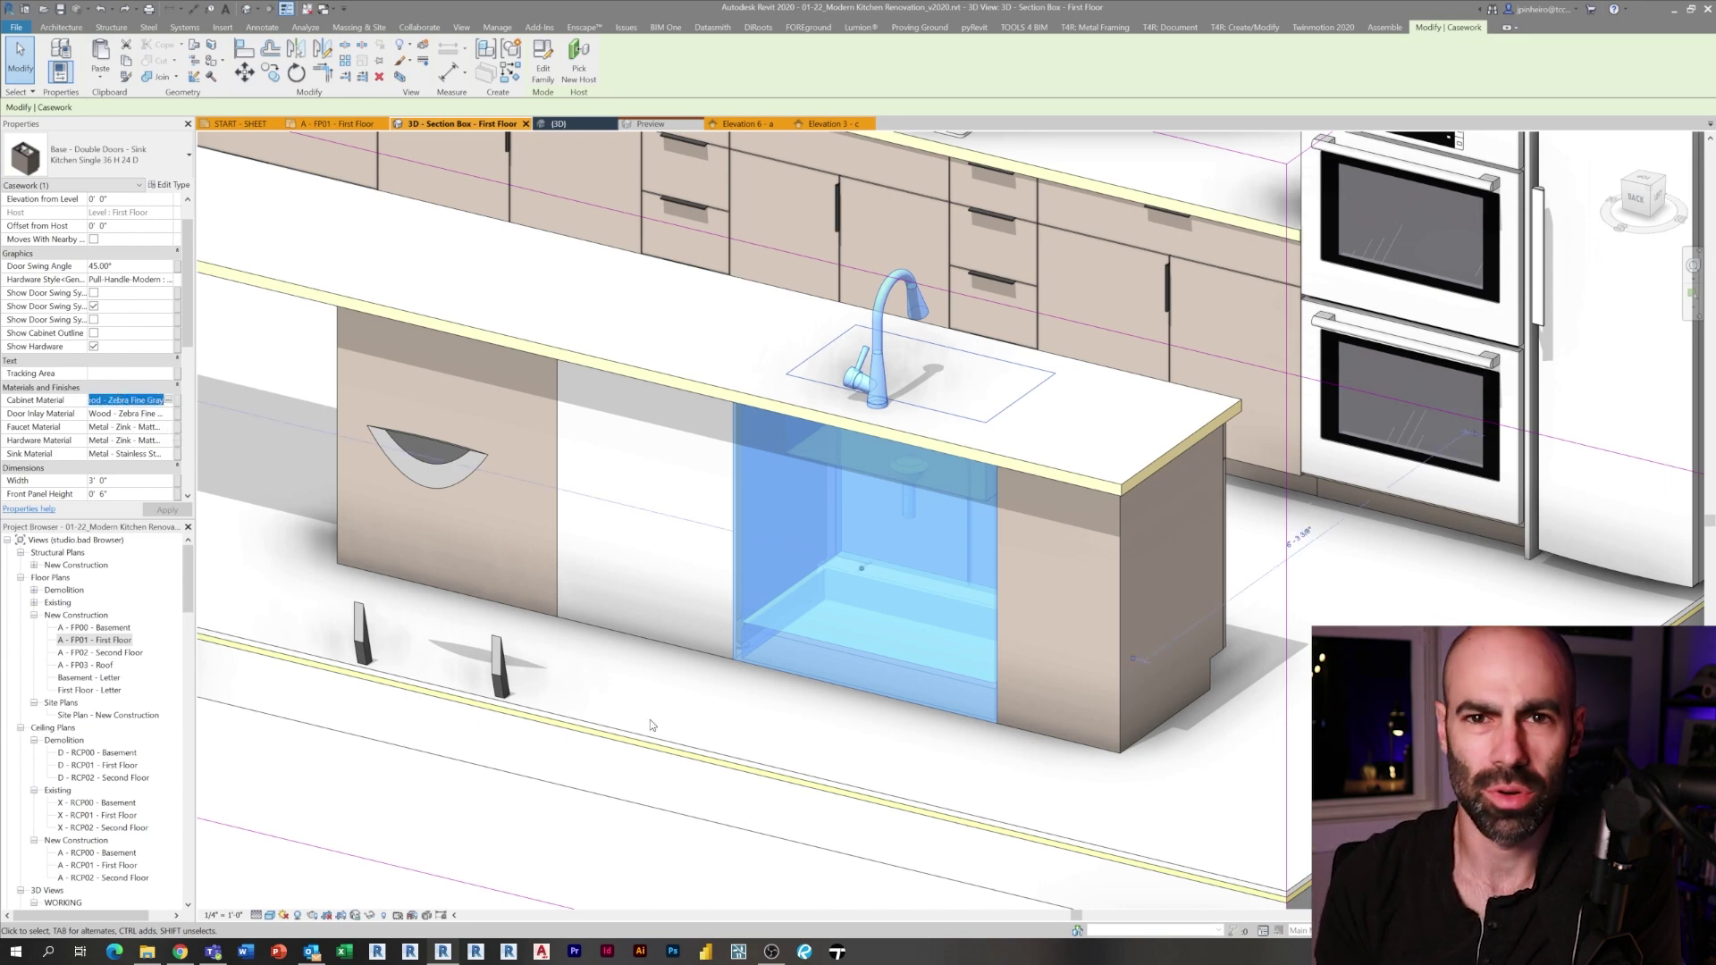
{"action": "left_click", "coordinate": [637, 644]}
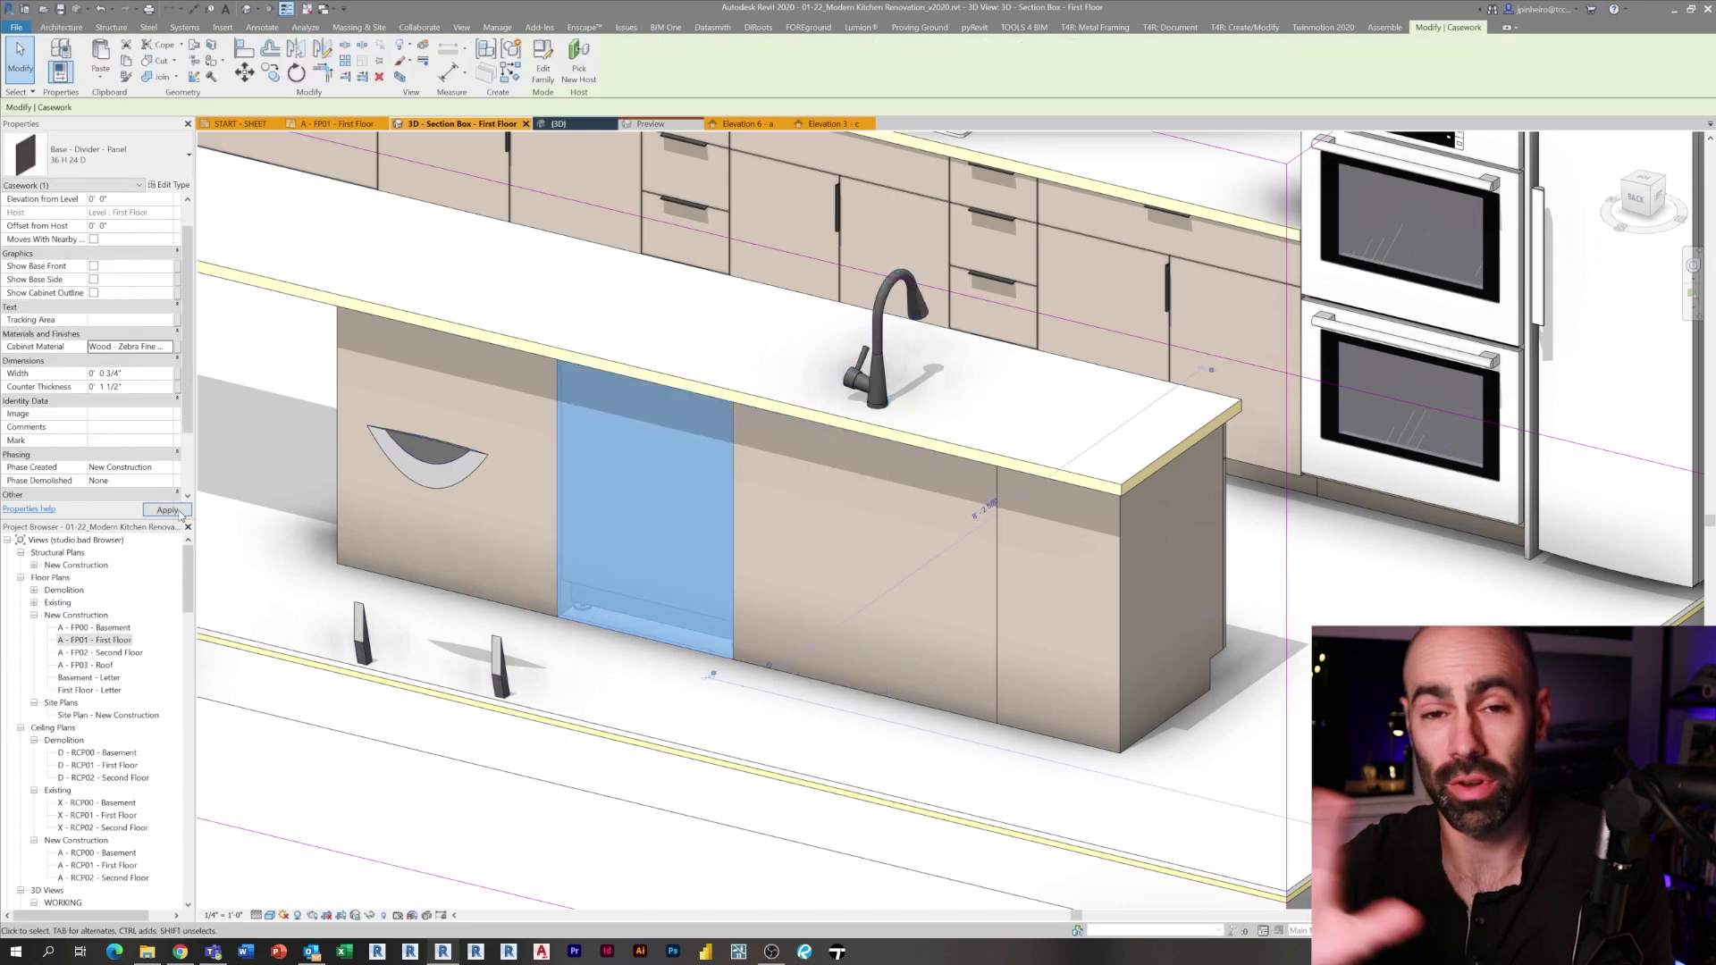
Apply the dishwasher back panel's cabinet material and open the island countertop for in-place editing.
{"action": "left_click", "coordinate": [179, 514]}
{"action": "key", "text": "Escape"}
{"action": "scroll", "coordinate": [570, 543], "scroll_direction": "down", "scroll_amount": 3}
{"action": "middle_click_drag", "start_coordinate": [571, 543], "coordinate": [763, 730], "text": "shift"}
{"action": "left_click", "coordinate": [733, 536]}
{"action": "key", "text": "Escape"}
{"action": "scroll", "coordinate": [763, 508], "scroll_direction": "up", "scroll_amount": 3}
{"action": "left_click", "coordinate": [764, 508]}
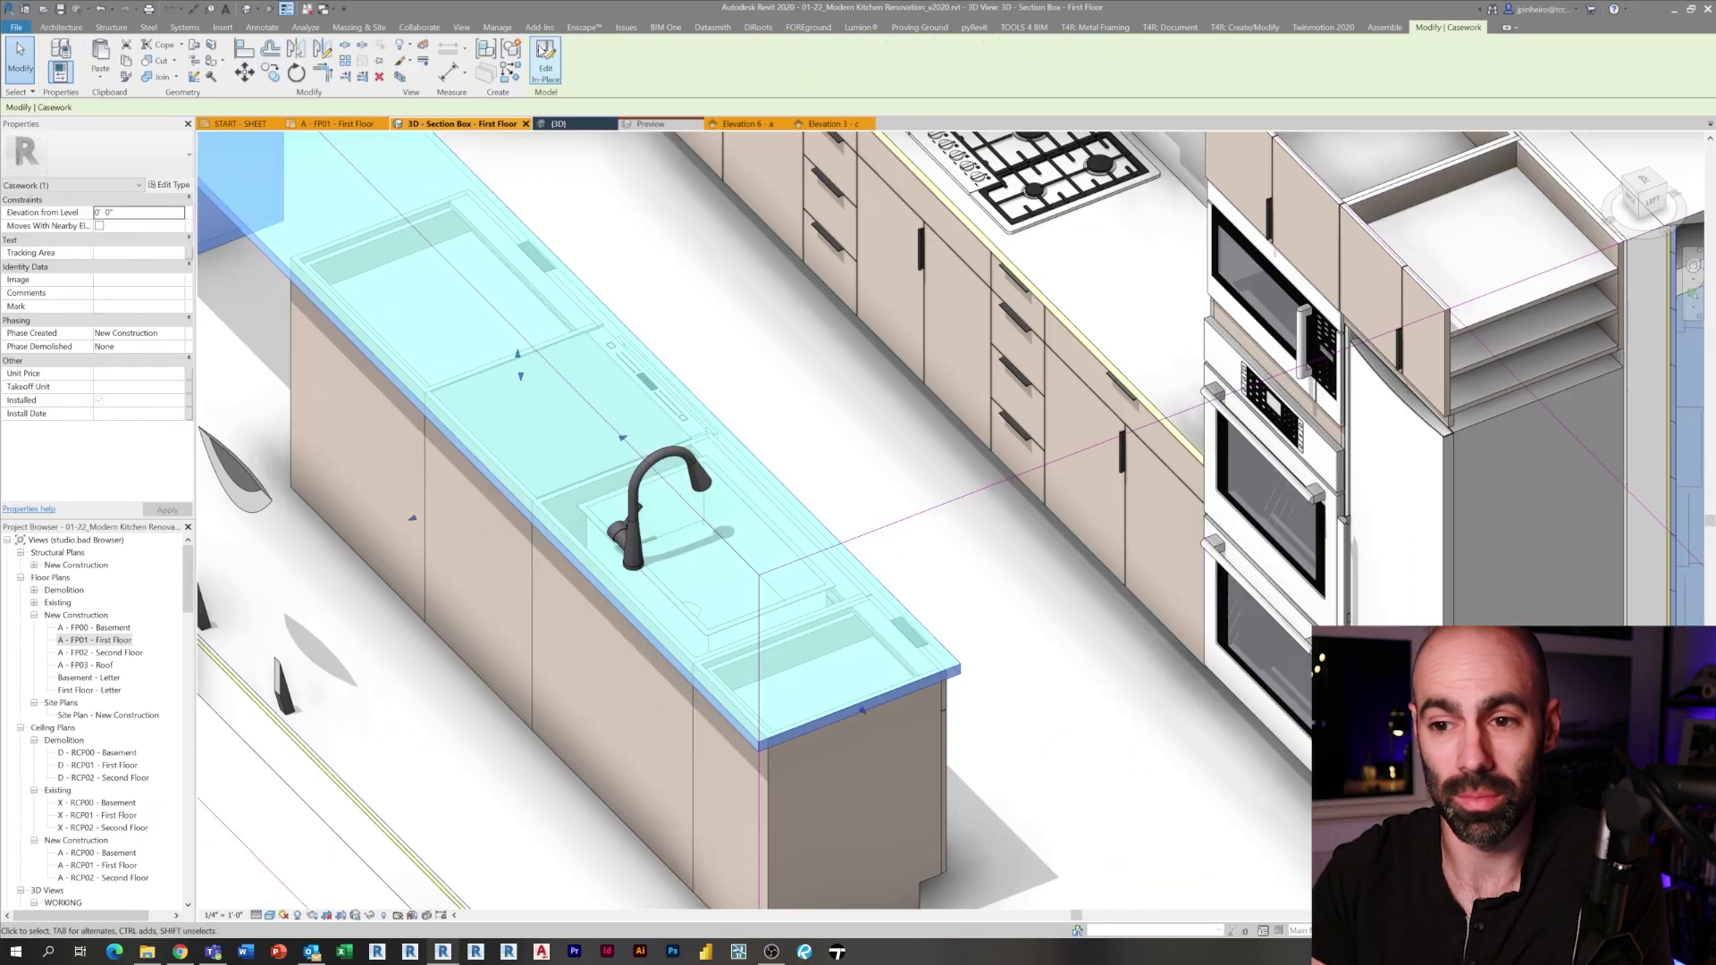
{"action": "left_click", "coordinate": [543, 50]}
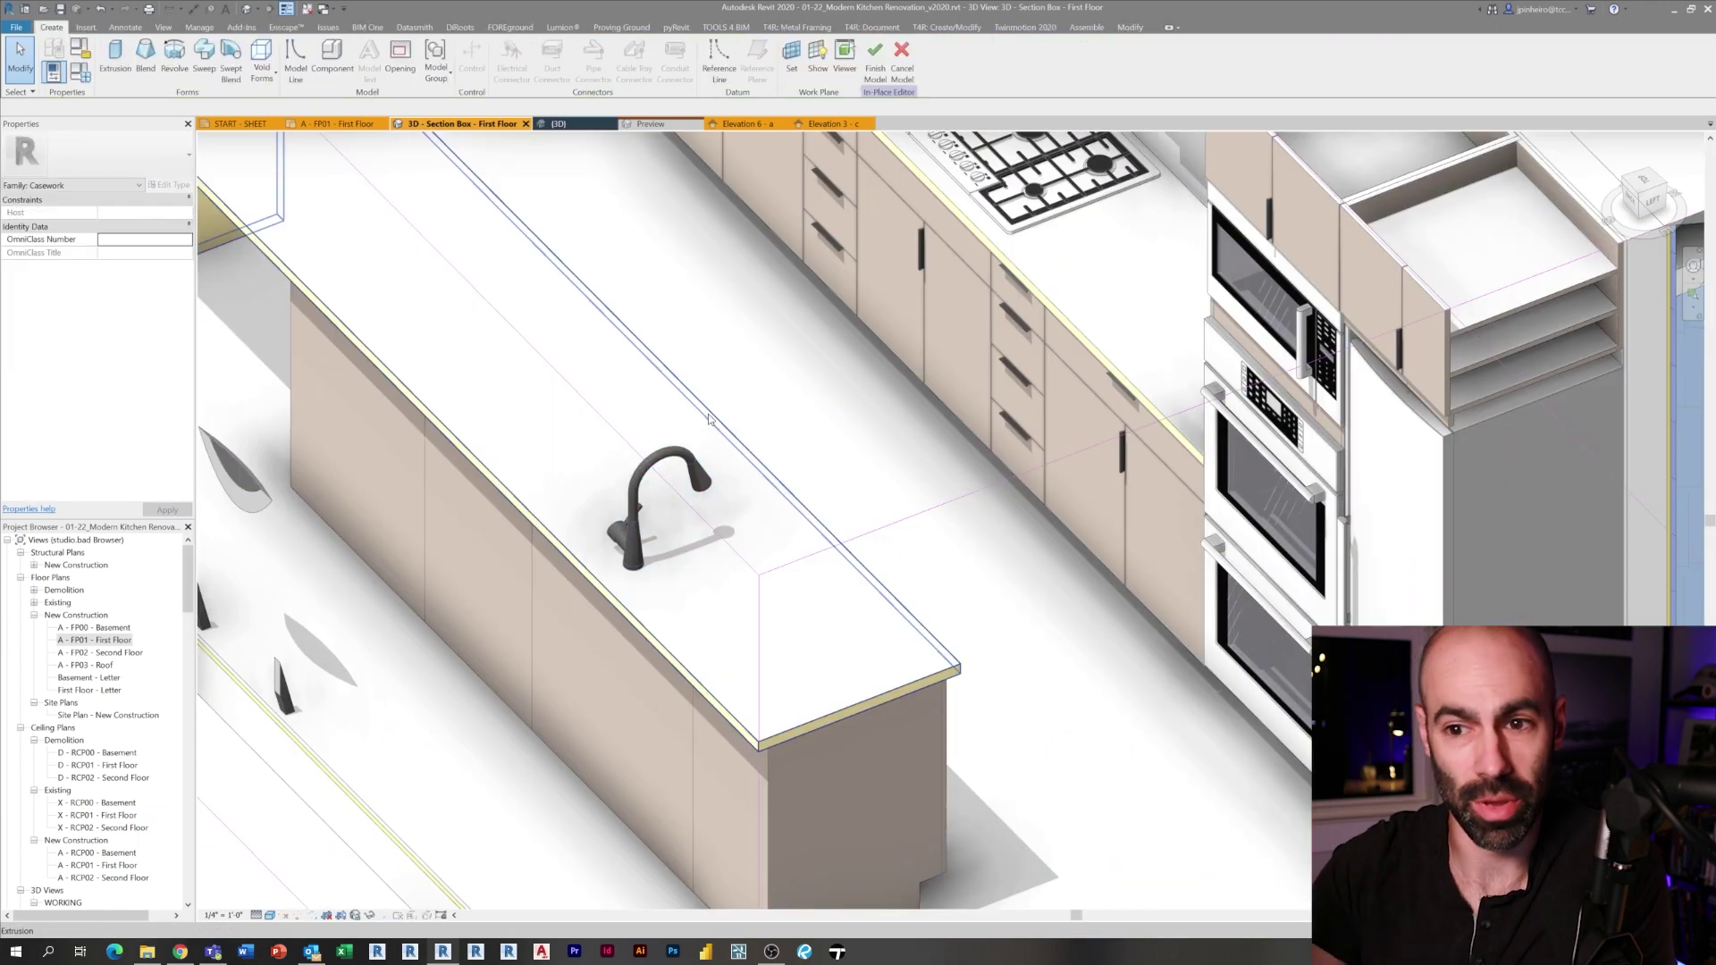
Cut the sink opening with a rectangular void extrusion traced along the sink bowl, using the countertop's face as the work plane.
{"action": "left_click", "coordinate": [1655, 195]}
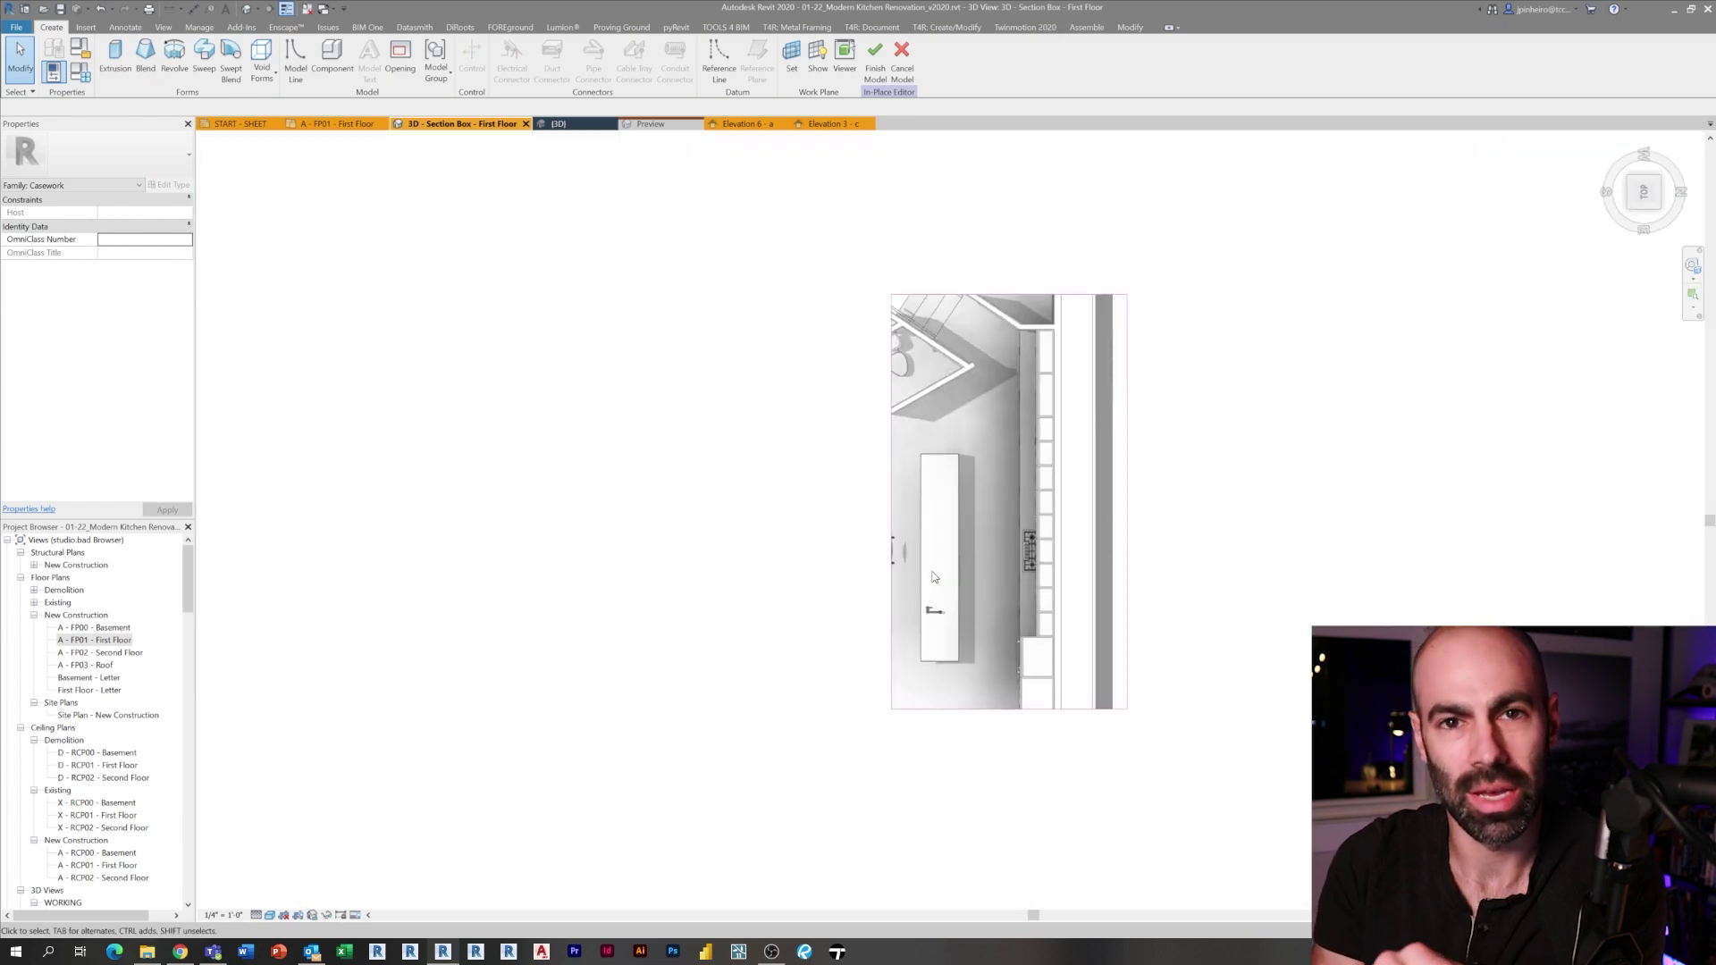
{"action": "scroll", "coordinate": [920, 615], "scroll_direction": "up", "scroll_amount": 5}
{"action": "scroll", "coordinate": [555, 250], "scroll_direction": "up", "scroll_amount": 2}
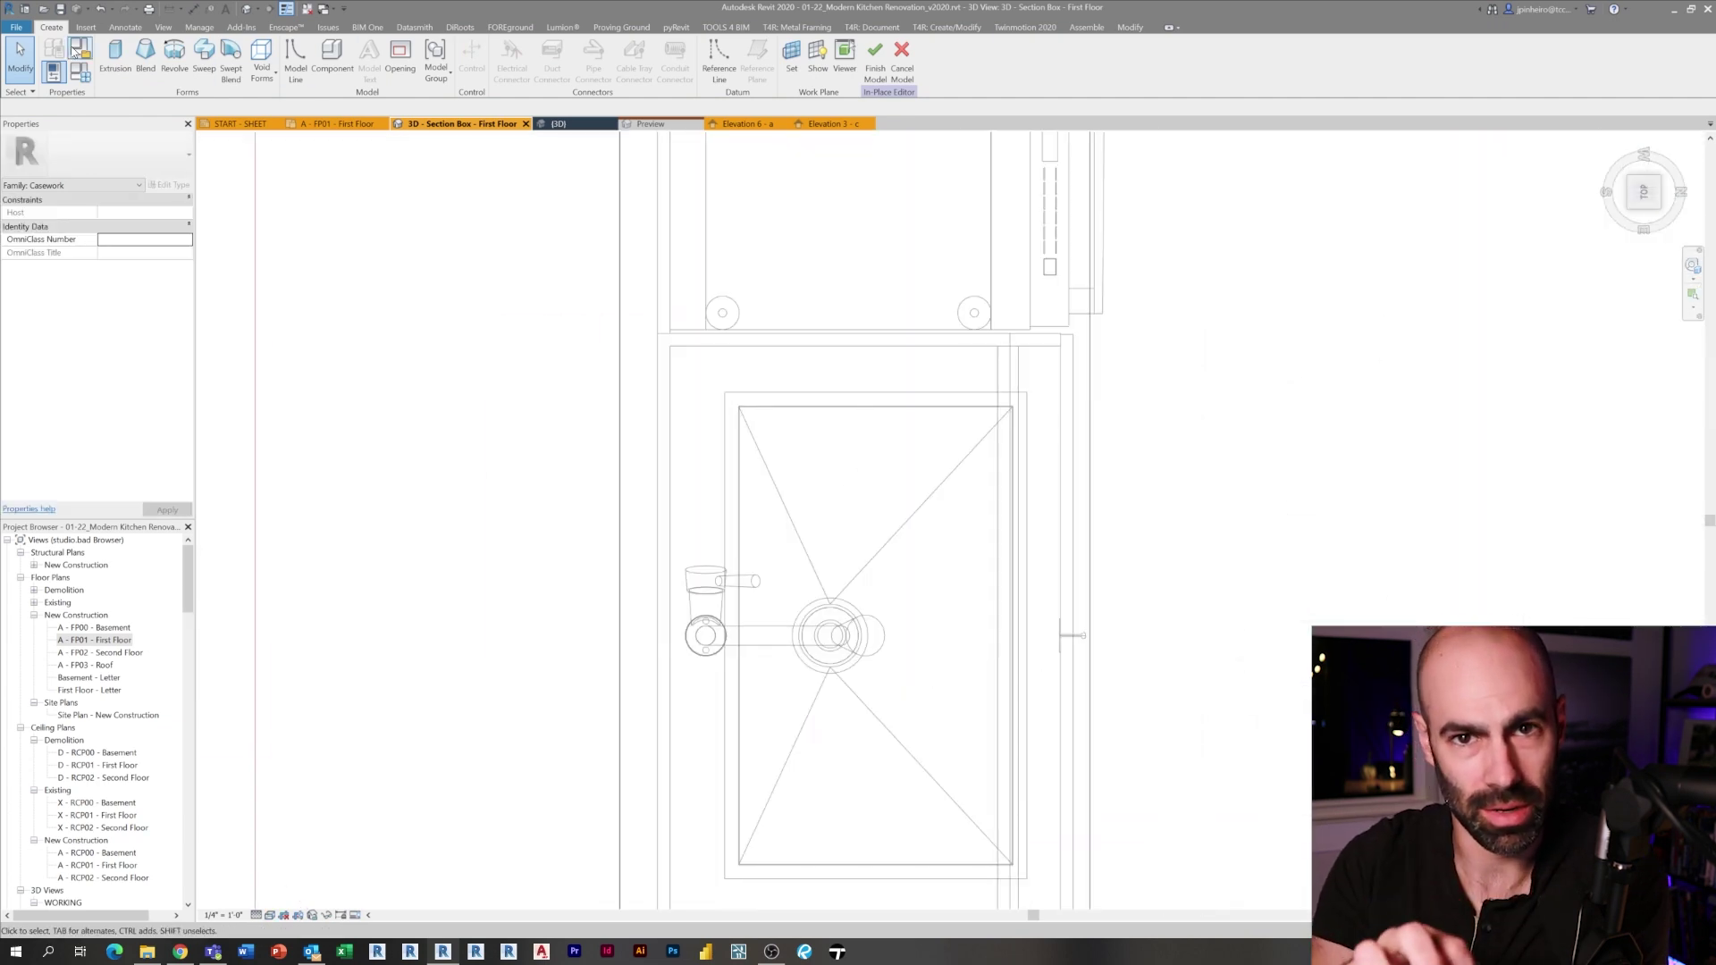
{"action": "left_click", "coordinate": [295, 100]}
{"action": "left_click", "coordinate": [581, 55]}
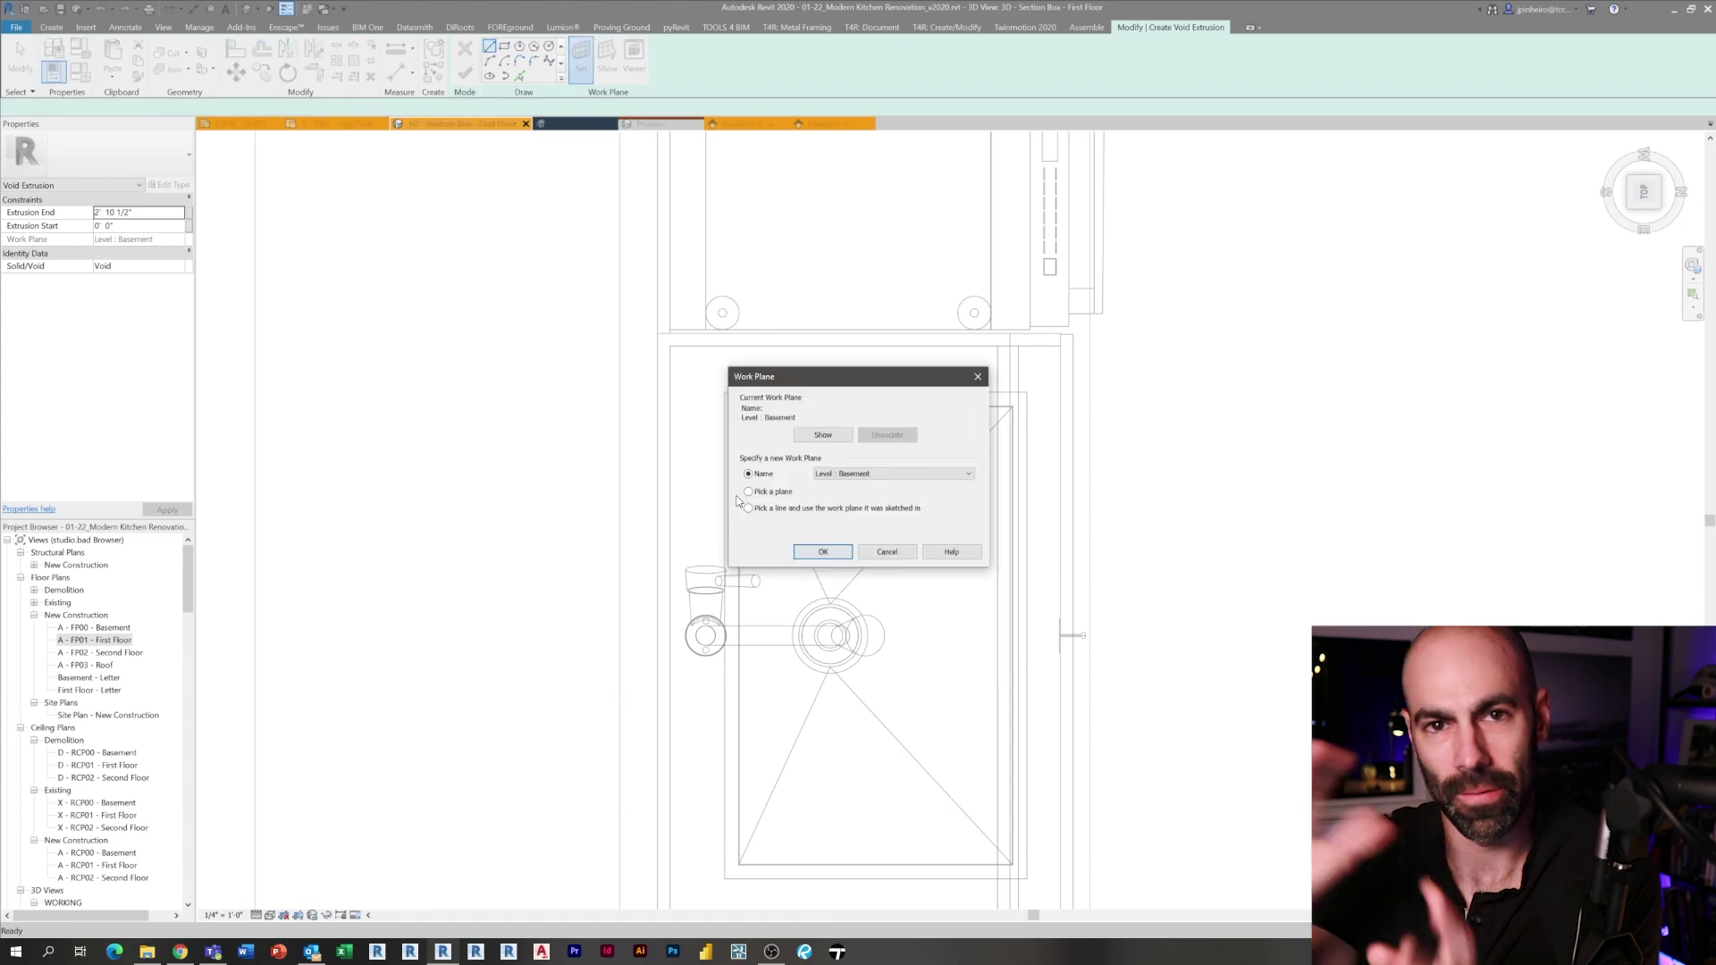
{"action": "left_click", "coordinate": [822, 550]}
{"action": "left_click", "coordinate": [658, 554]}
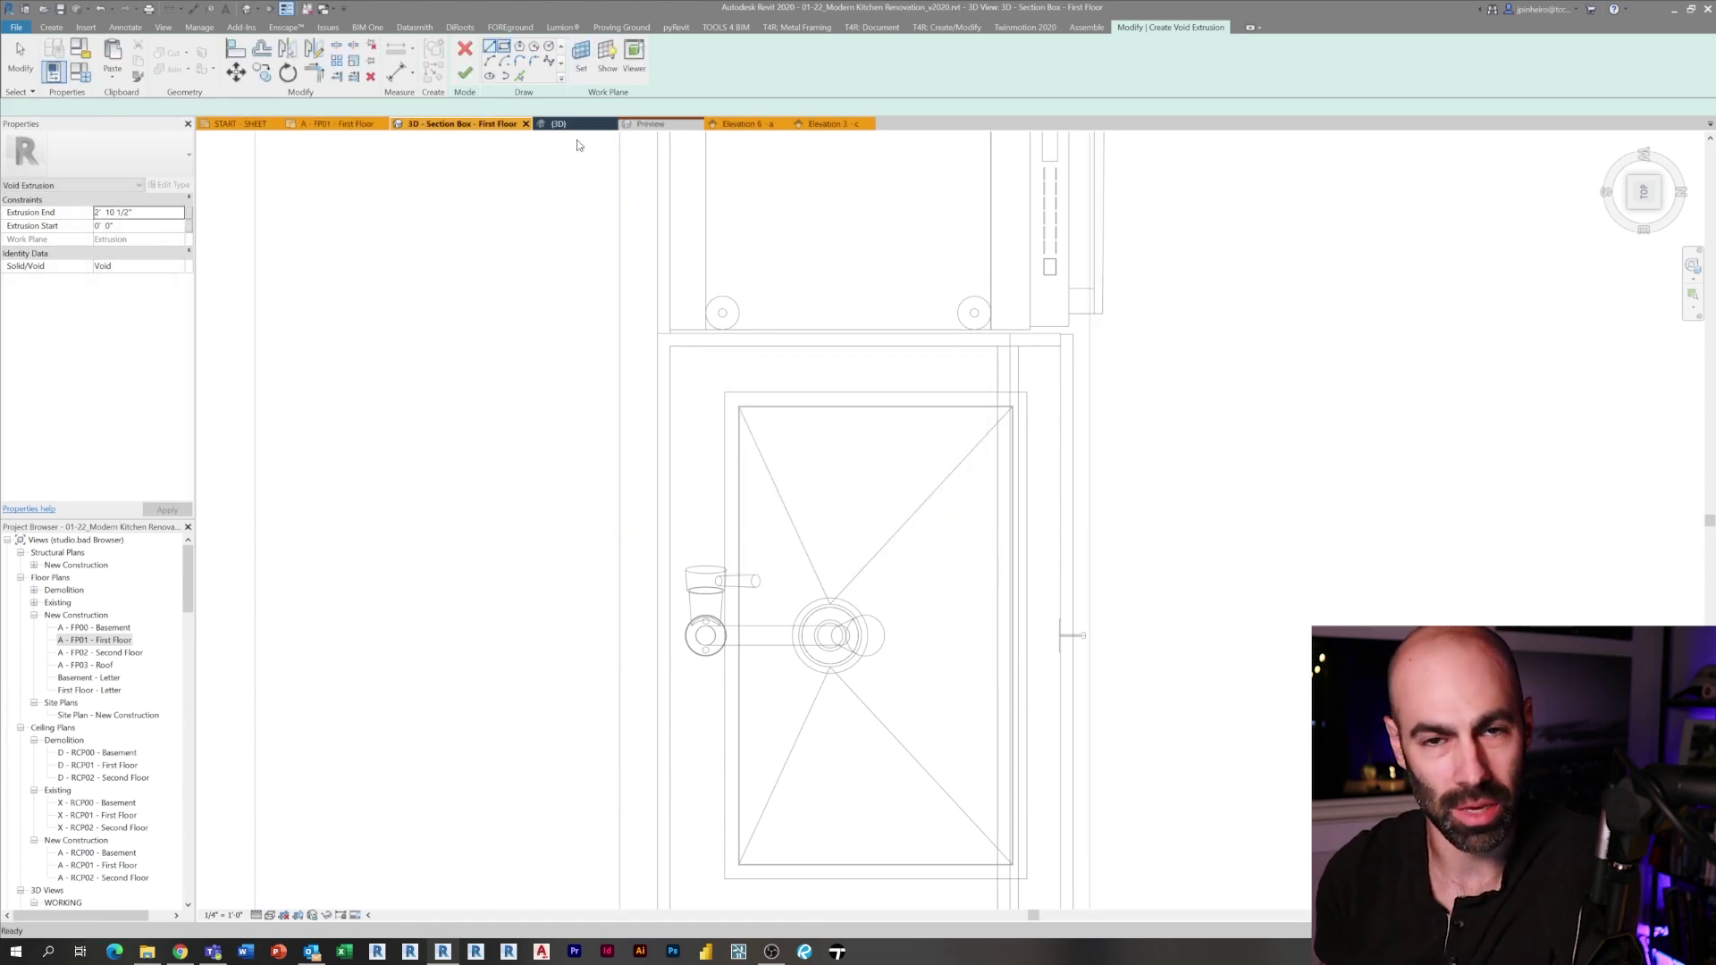
{"action": "left_click", "coordinate": [465, 73]}
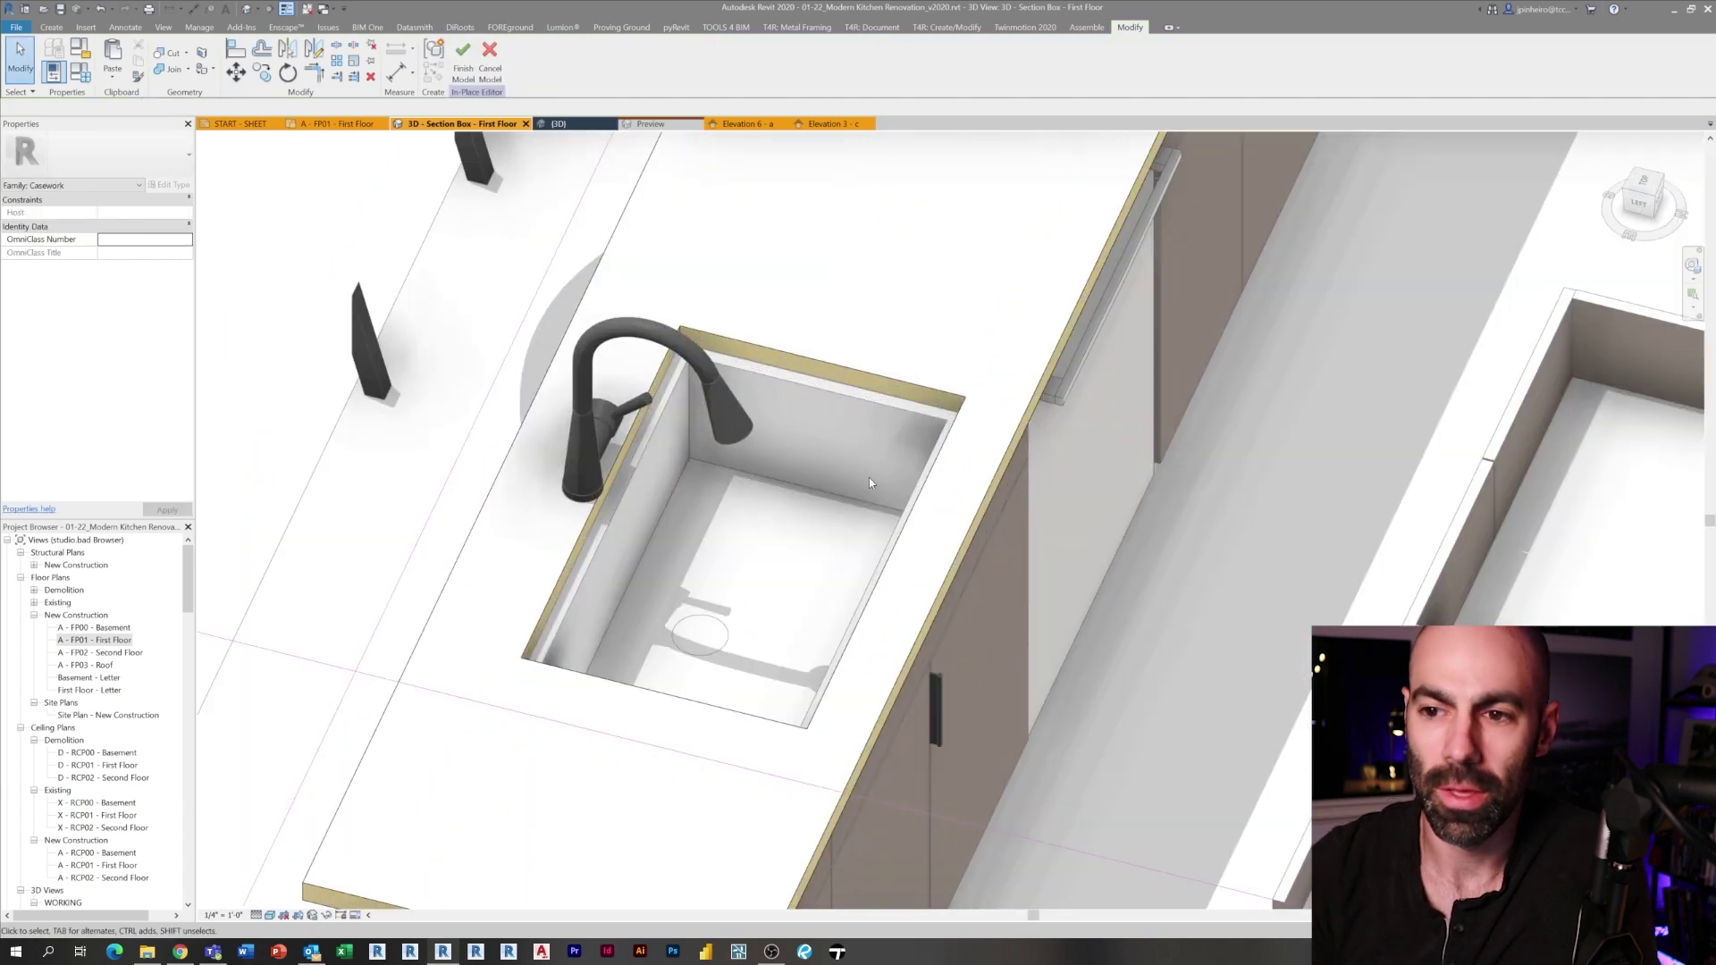
Open the sketch of the sink opening's void extrusion for editing.
{"action": "middle_click_drag", "start_coordinate": [614, 548], "coordinate": [569, 508], "text": "shift"}
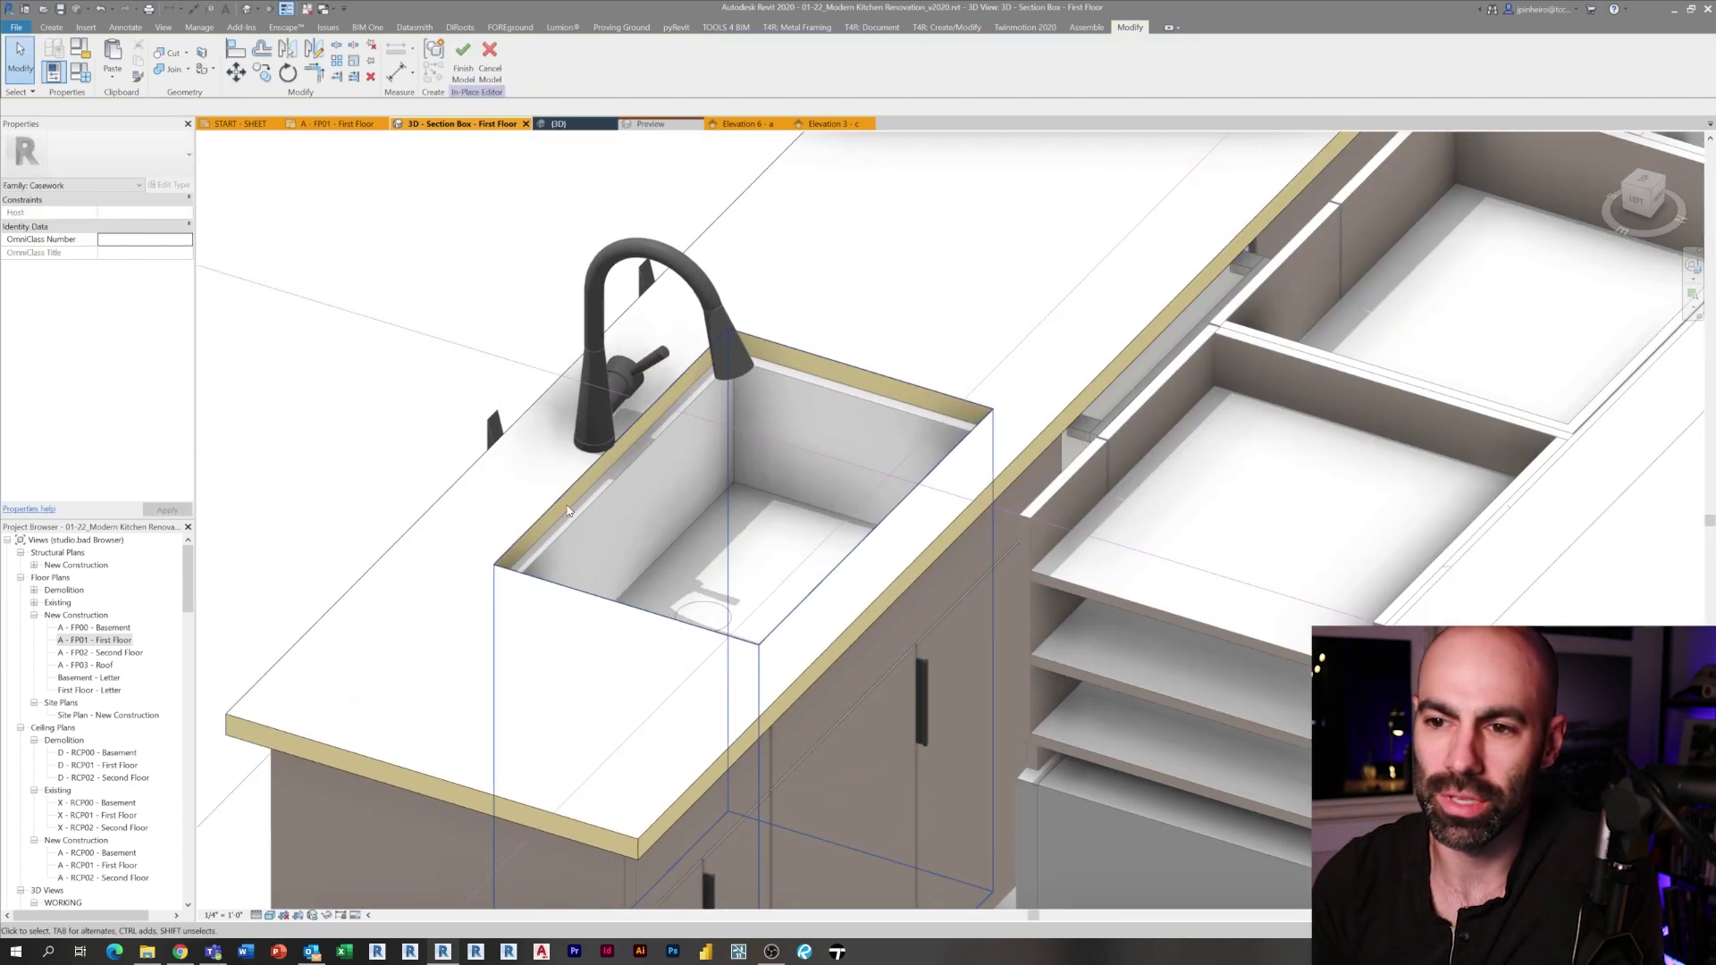
{"action": "left_click", "coordinate": [570, 508]}
{"action": "scroll", "coordinate": [570, 509], "scroll_direction": "up", "scroll_amount": 2}
{"action": "double_click", "coordinate": [744, 449]}
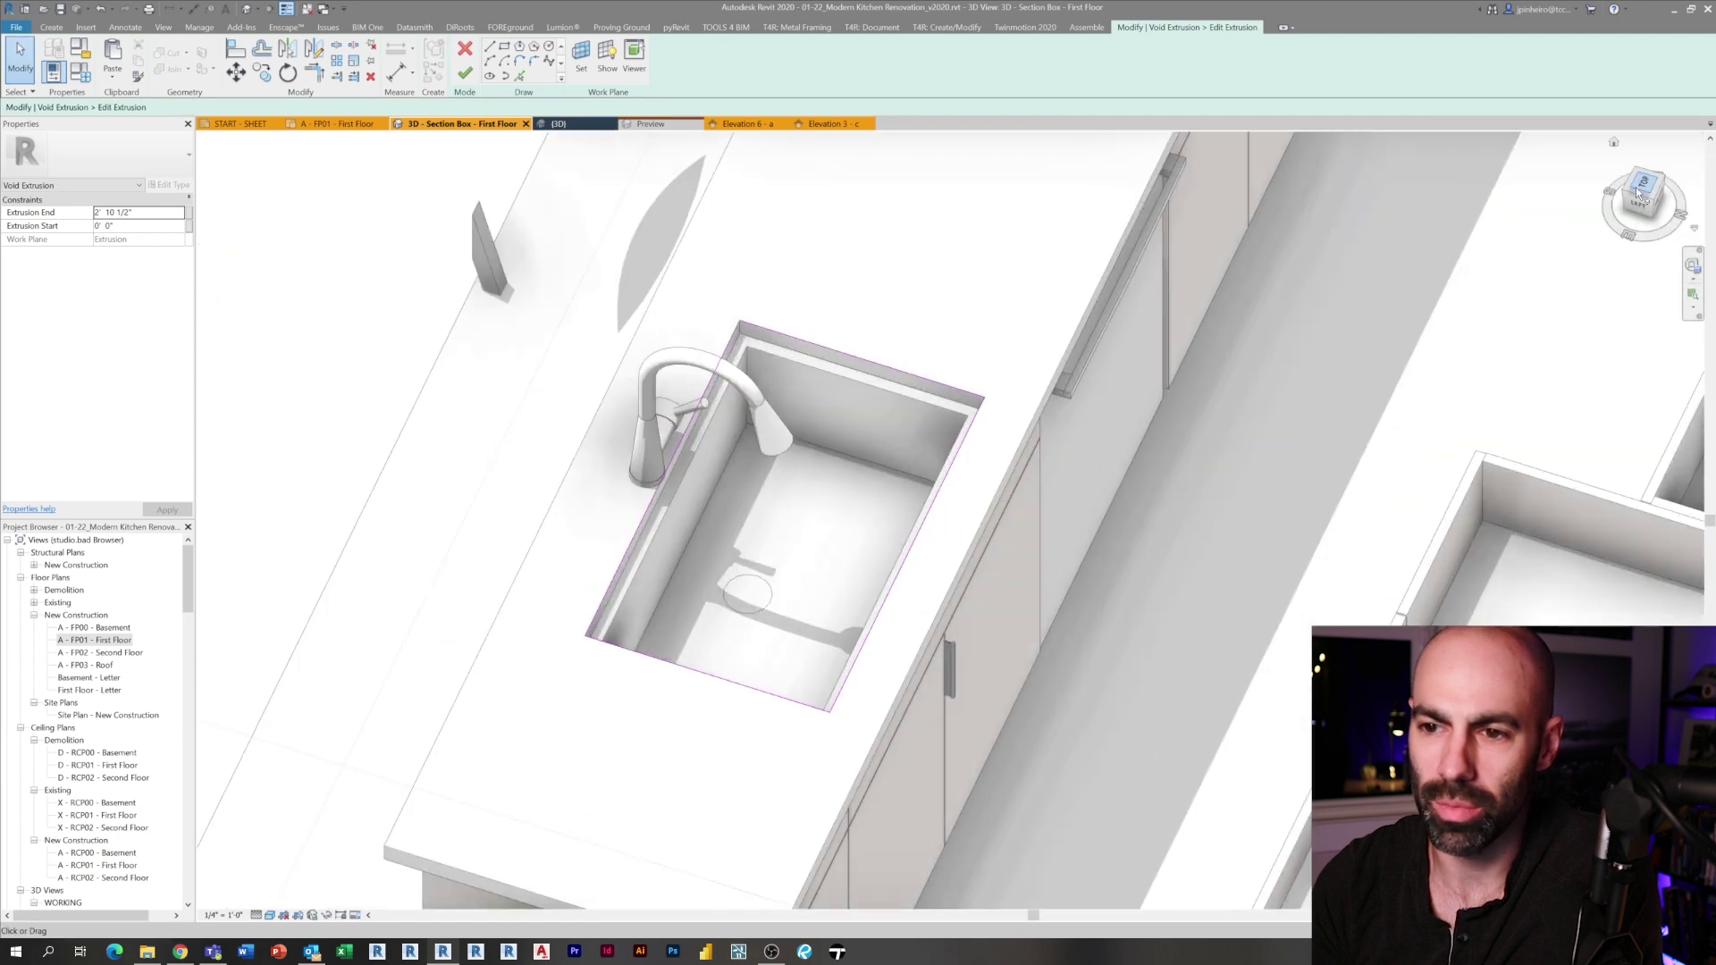
{"action": "left_click", "coordinate": [1638, 192]}
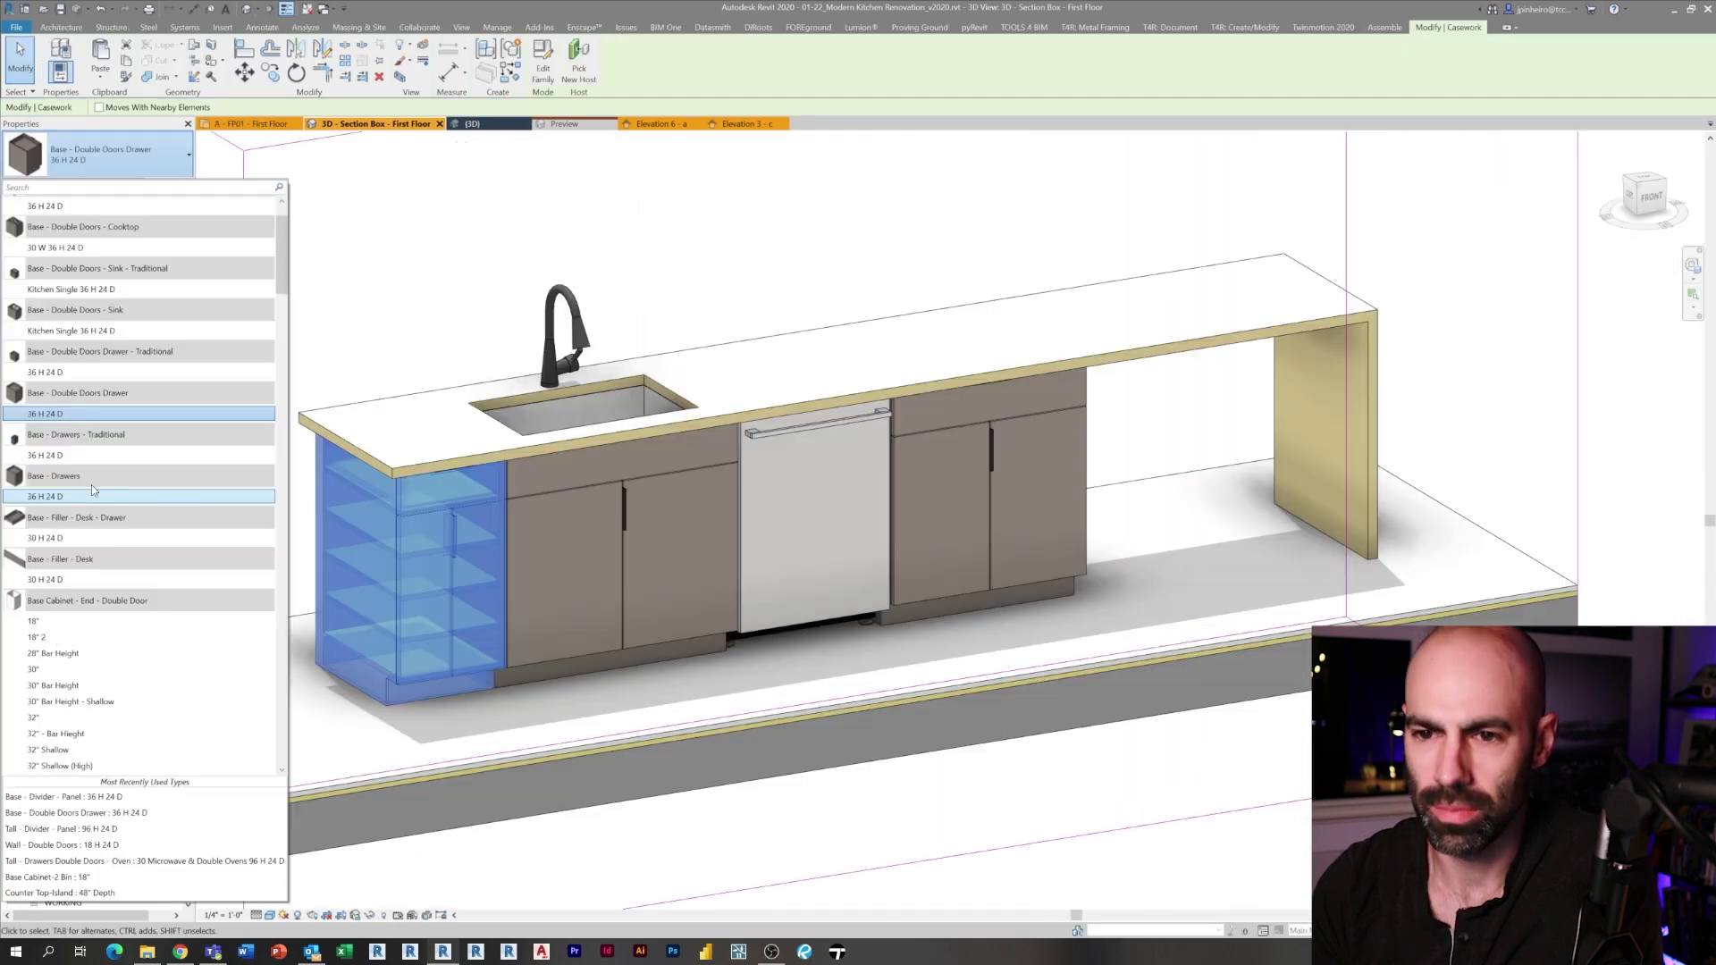
Change the island's end cabinet beside the sink cabinet to the Base - Drawers 36 H 24 D type.
{"action": "left_click", "coordinate": [84, 497]}
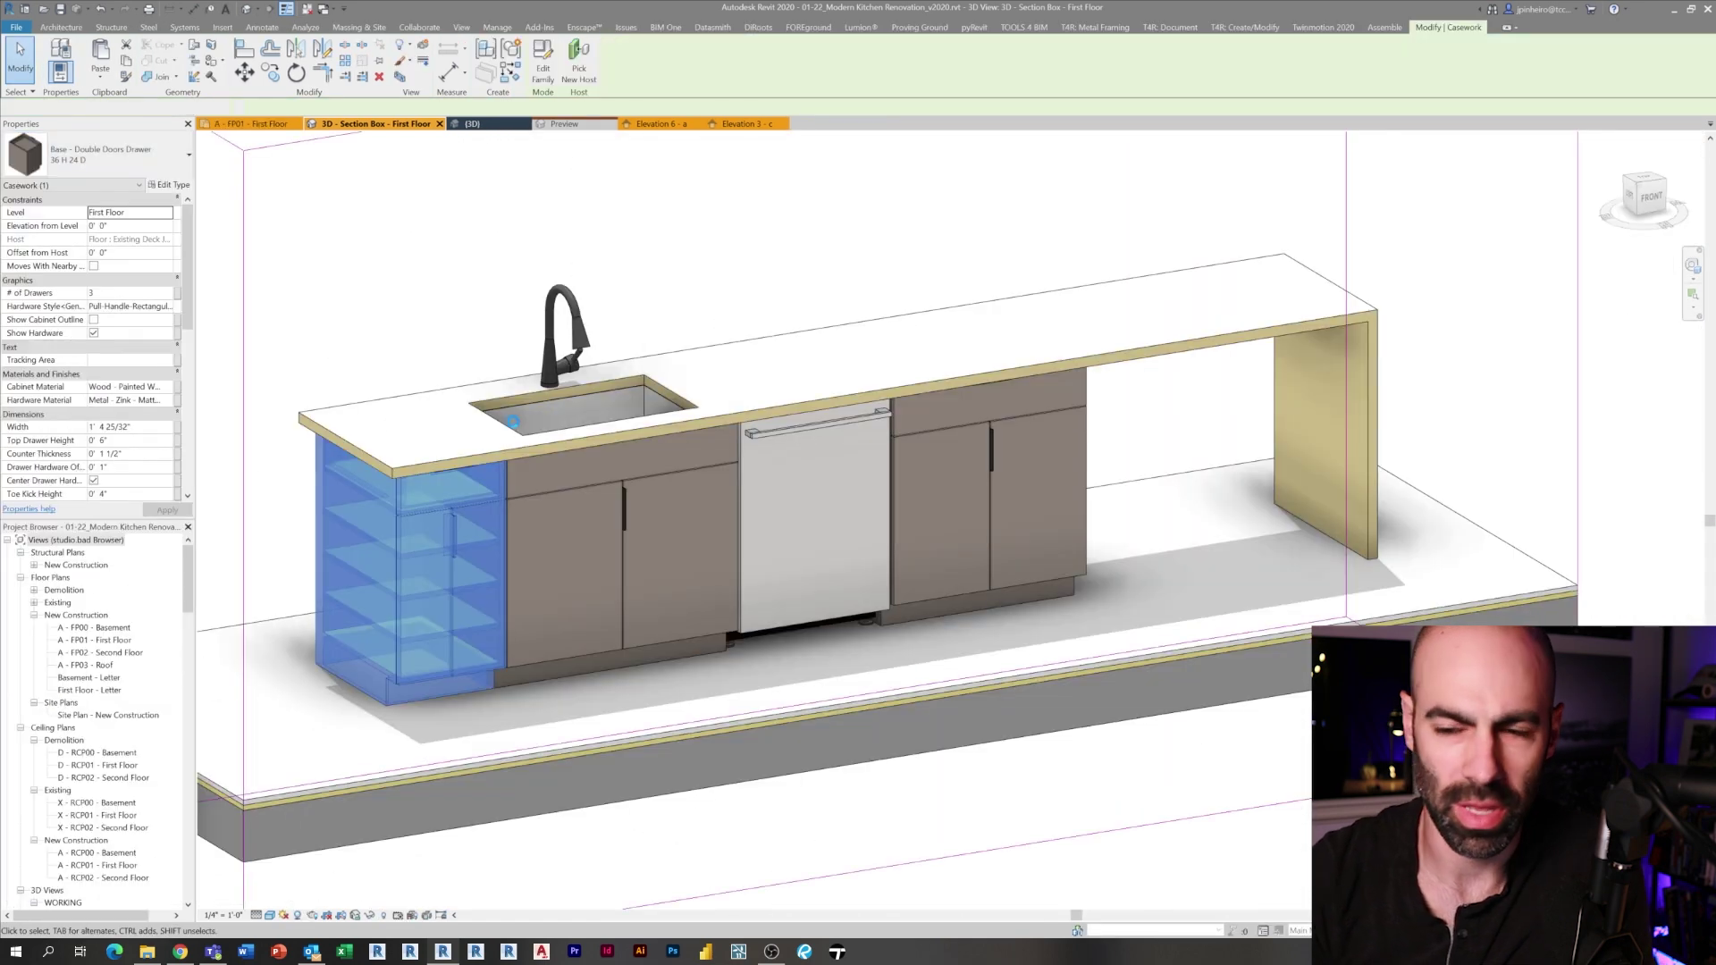
{"action": "scroll", "coordinate": [357, 344], "scroll_direction": "down", "scroll_amount": 3}
Search the casework types for "drawer" and look through the alternatives for the island's end cabinet.
{"action": "left_click", "coordinate": [393, 491]}
{"action": "left_click", "coordinate": [25, 152]}
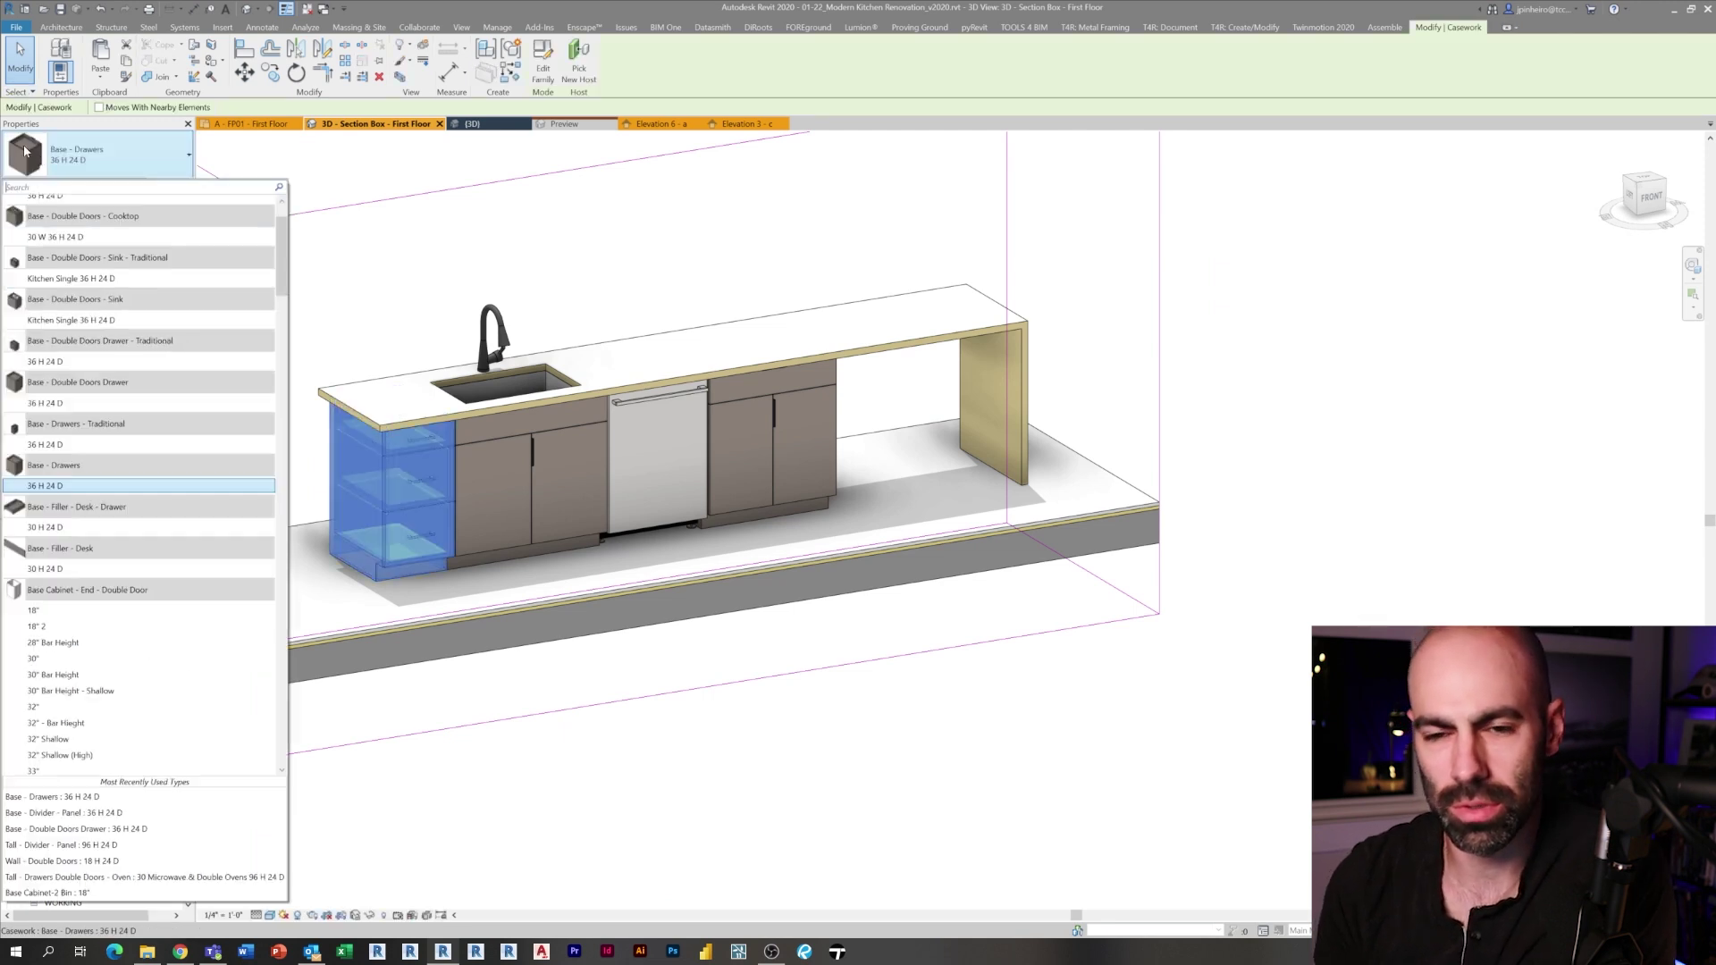
{"action": "type", "text": "drawers"}
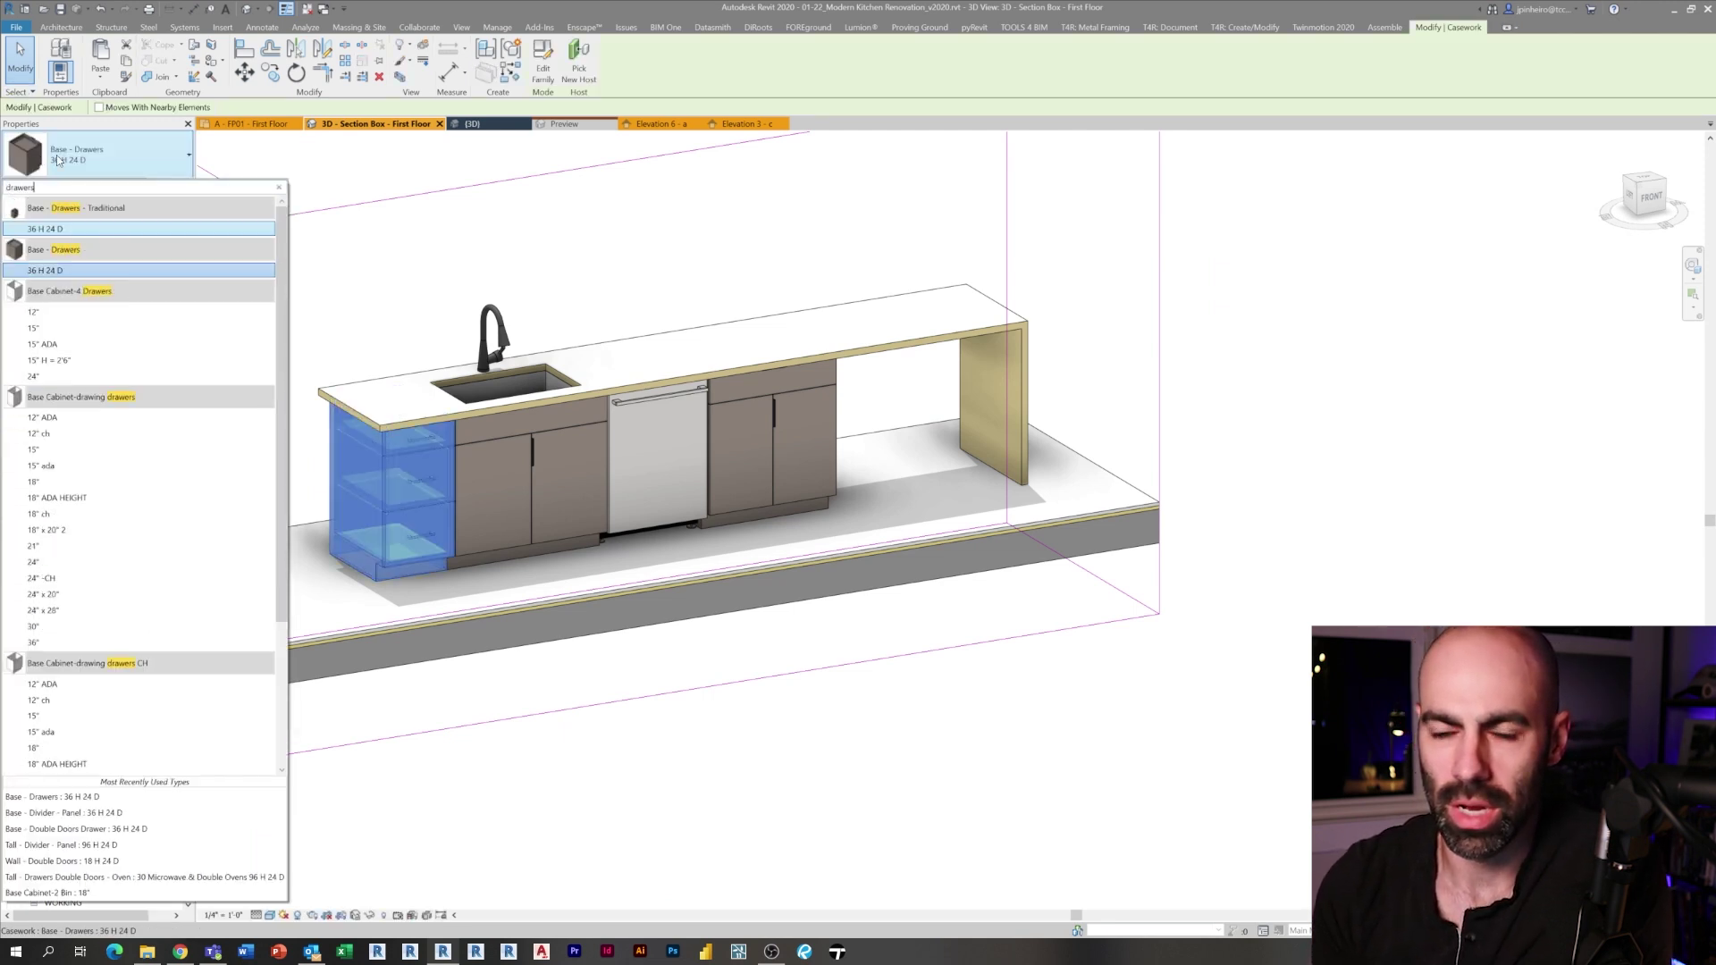
{"action": "key", "text": "BackSpace"}
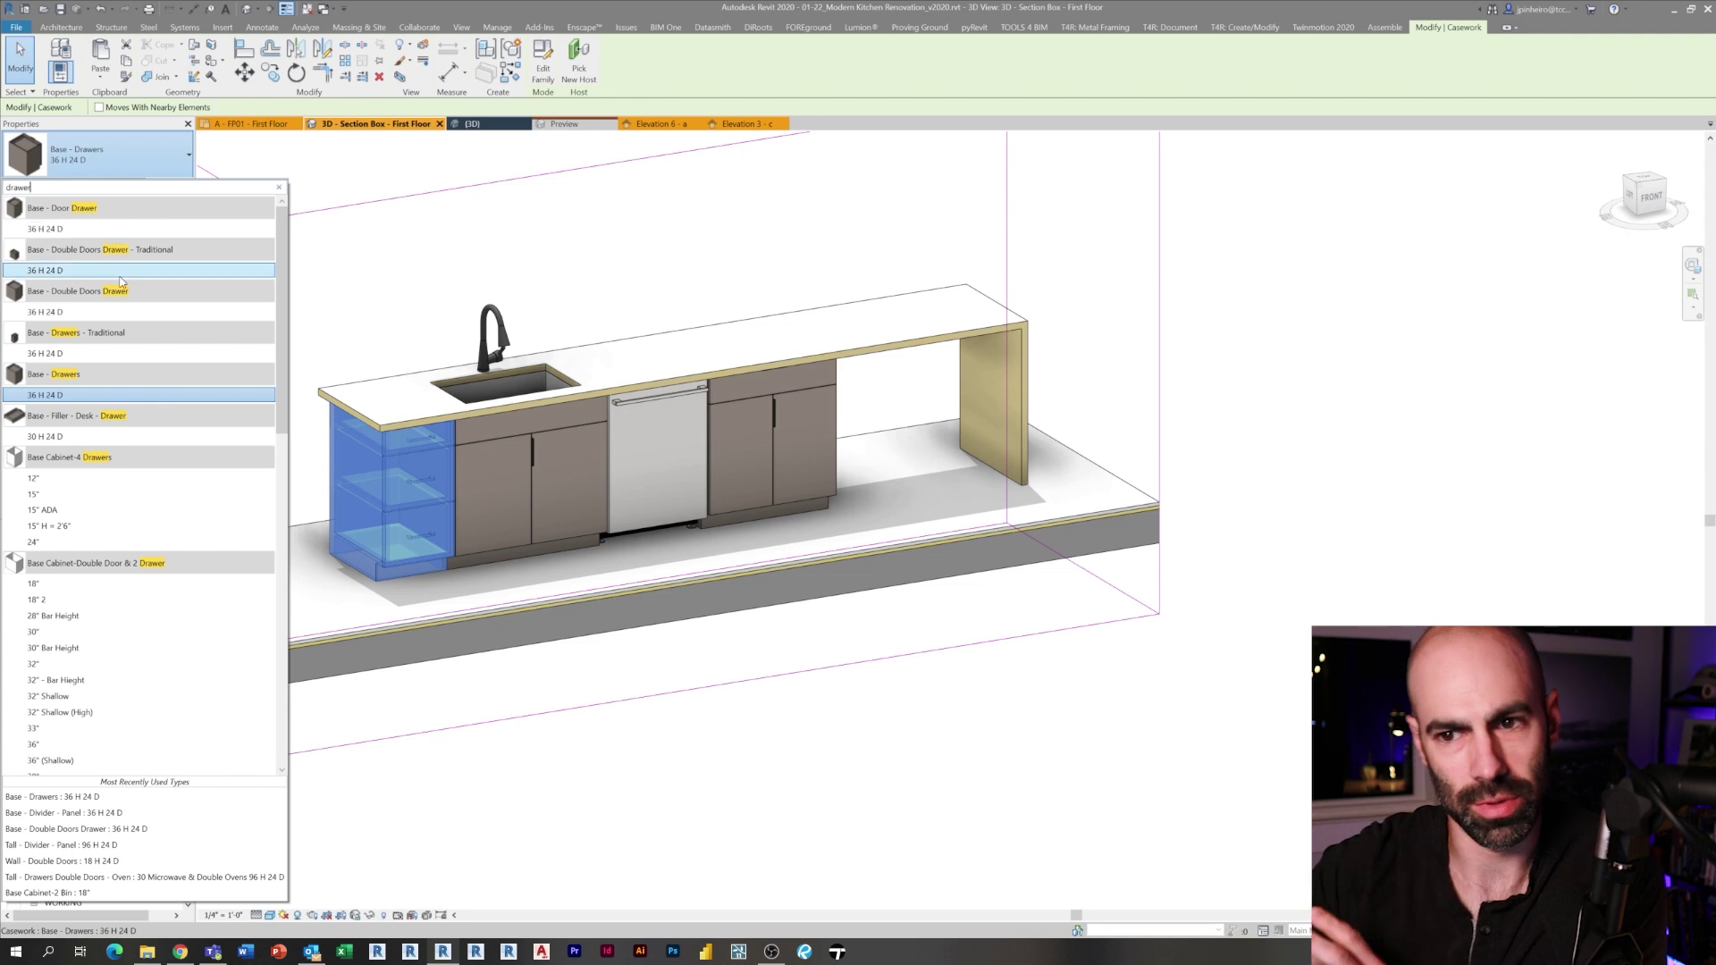
{"action": "scroll", "coordinate": [108, 360], "scroll_direction": "down", "scroll_amount": 10}
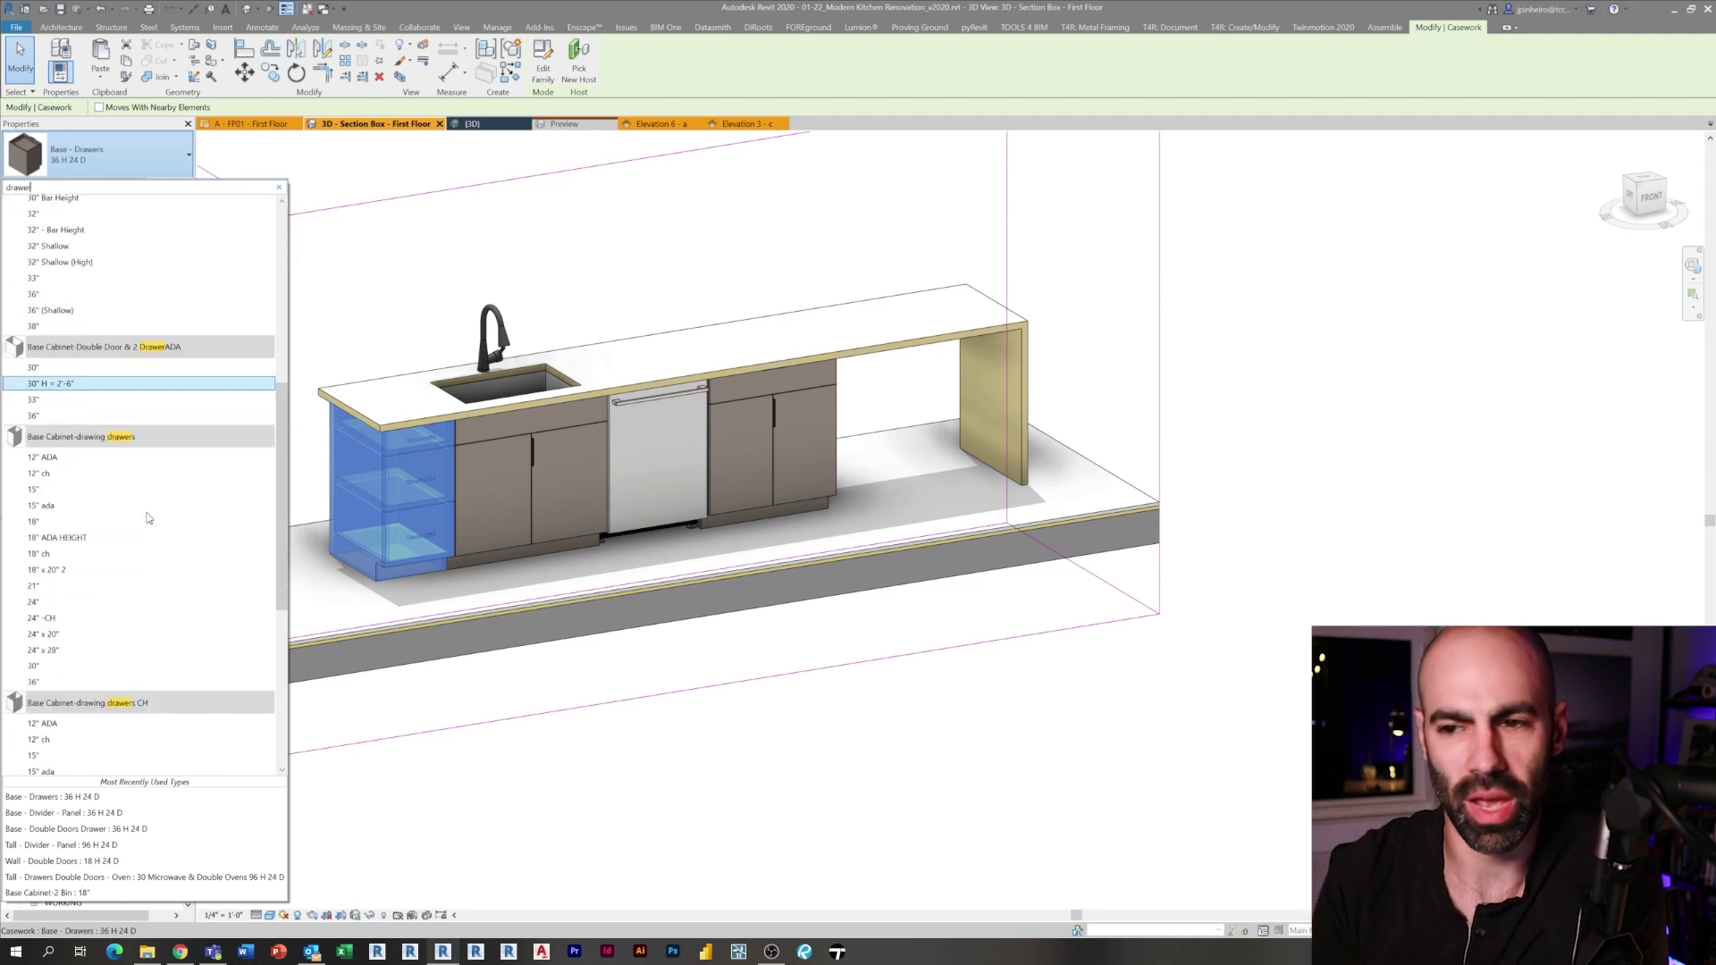
{"action": "scroll", "coordinate": [157, 497], "scroll_direction": "up", "scroll_amount": 10}
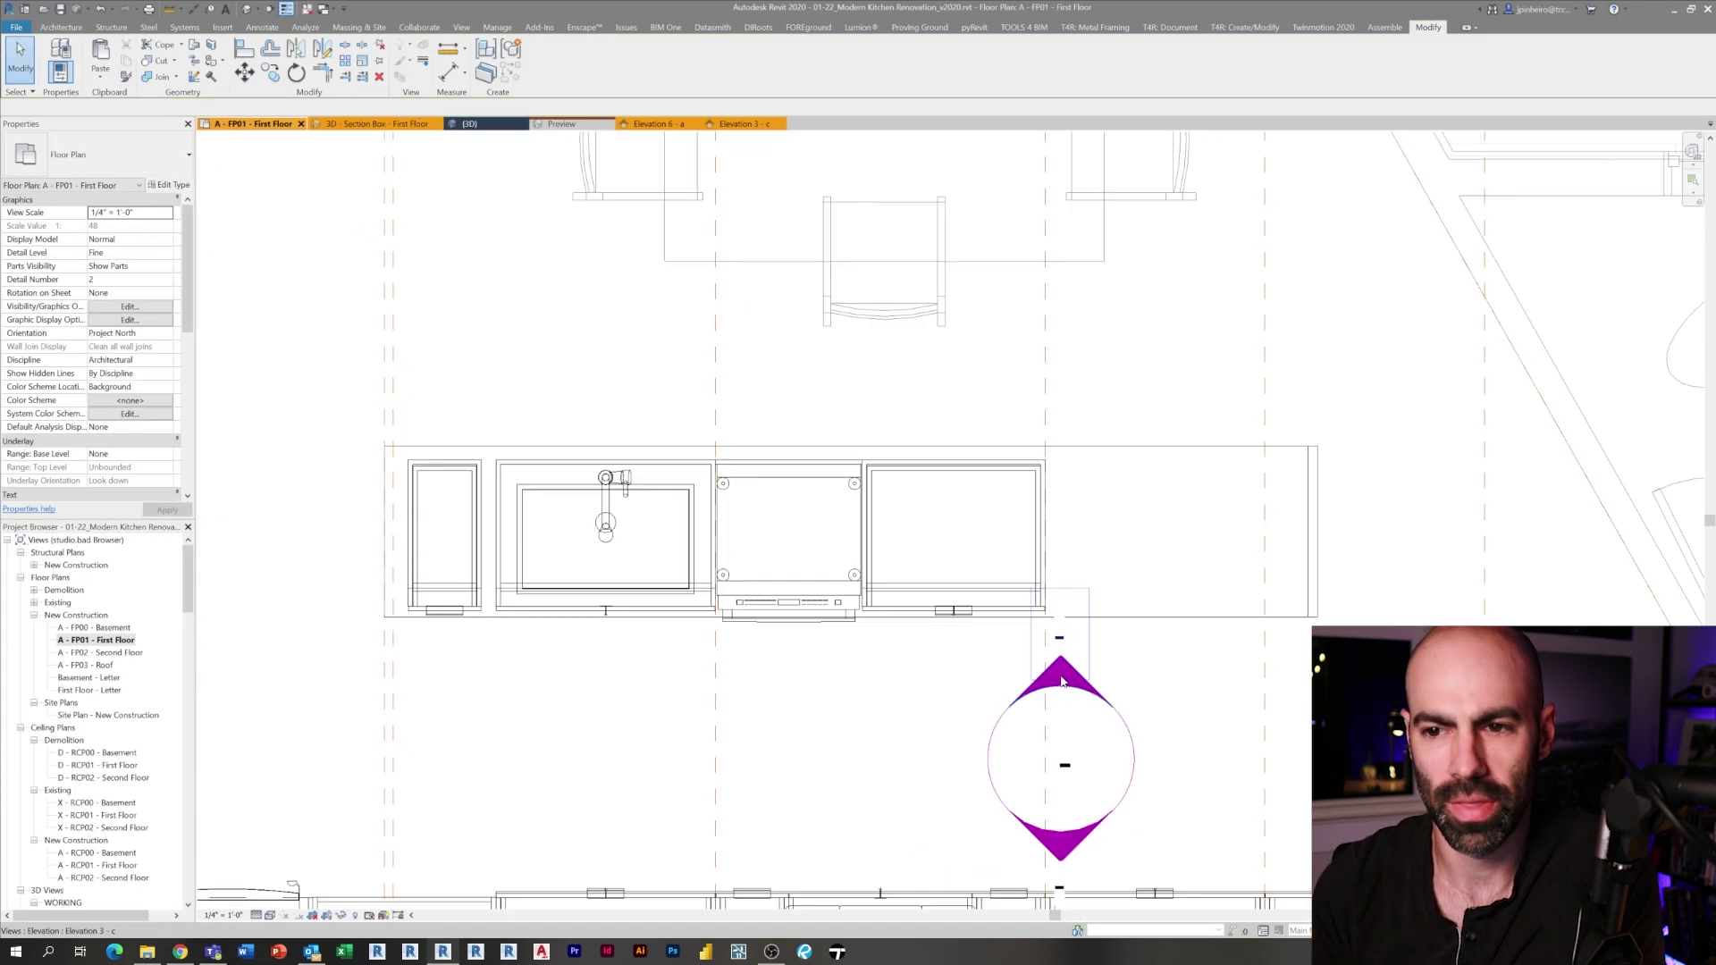
In Elevation 3 - c, place the drawer cabinet flush against the sink cabinet and stretch its left side to the reference plane.
{"action": "double_click", "coordinate": [1061, 681]}
{"action": "middle_click_drag", "start_coordinate": [1063, 680], "coordinate": [1323, 614]}
{"action": "left_click", "coordinate": [671, 563]}
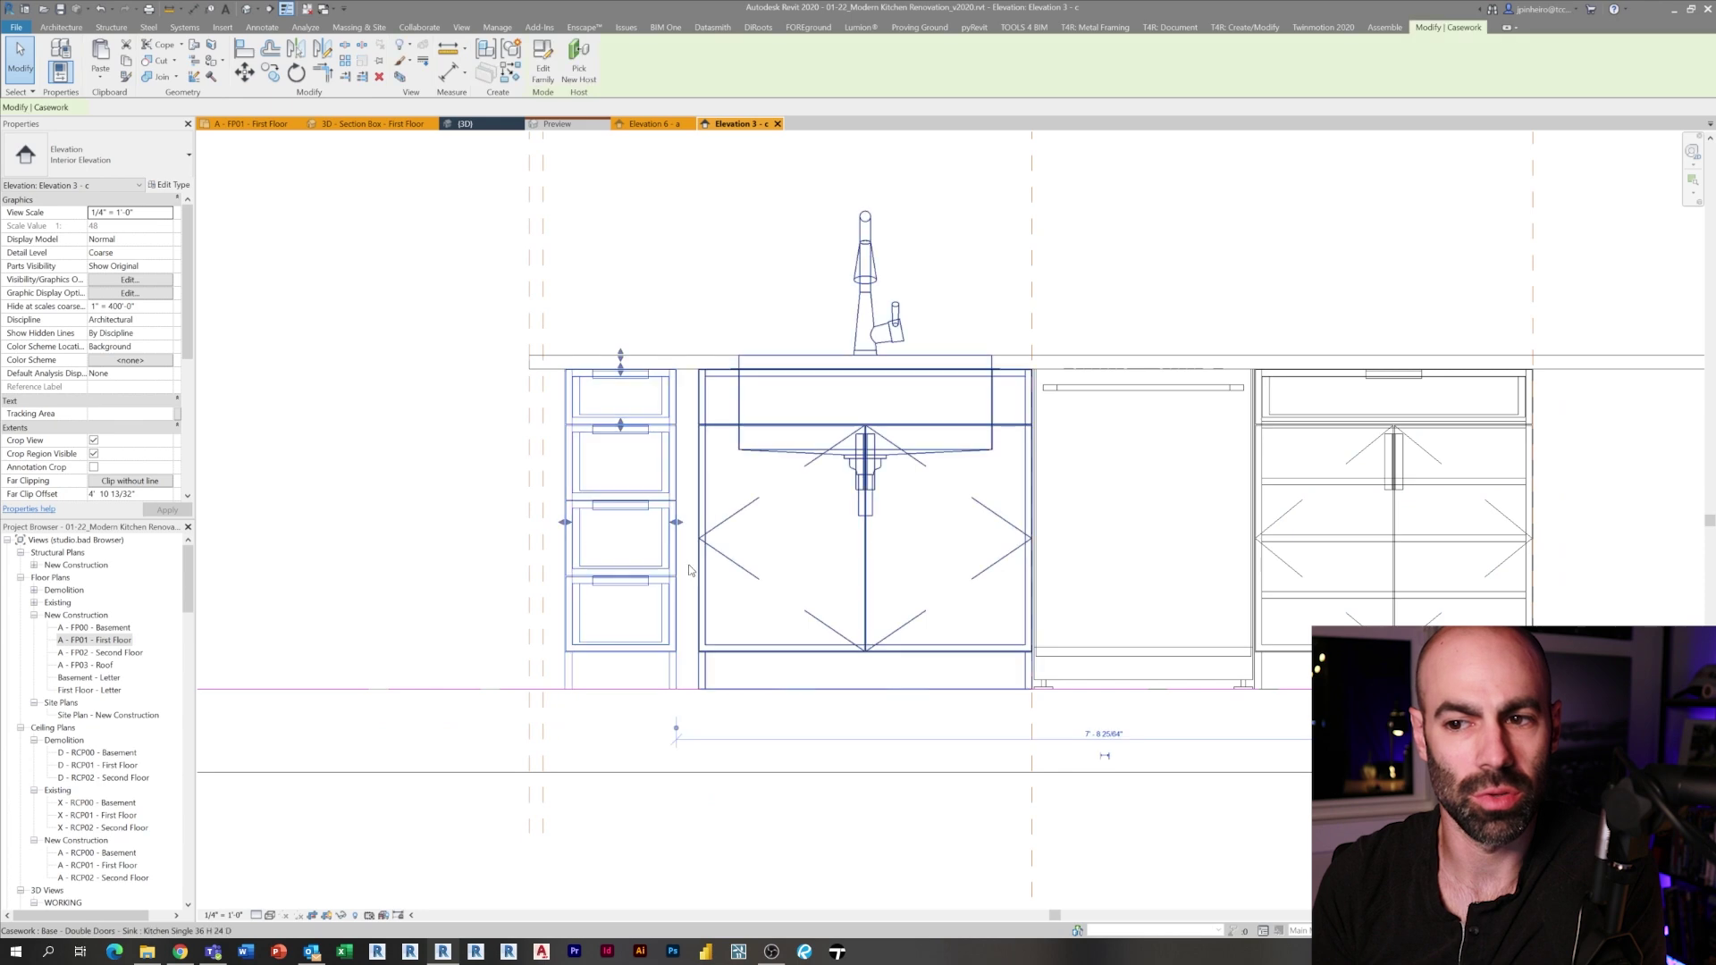
{"action": "scroll", "coordinate": [686, 564], "scroll_direction": "up", "scroll_amount": 2}
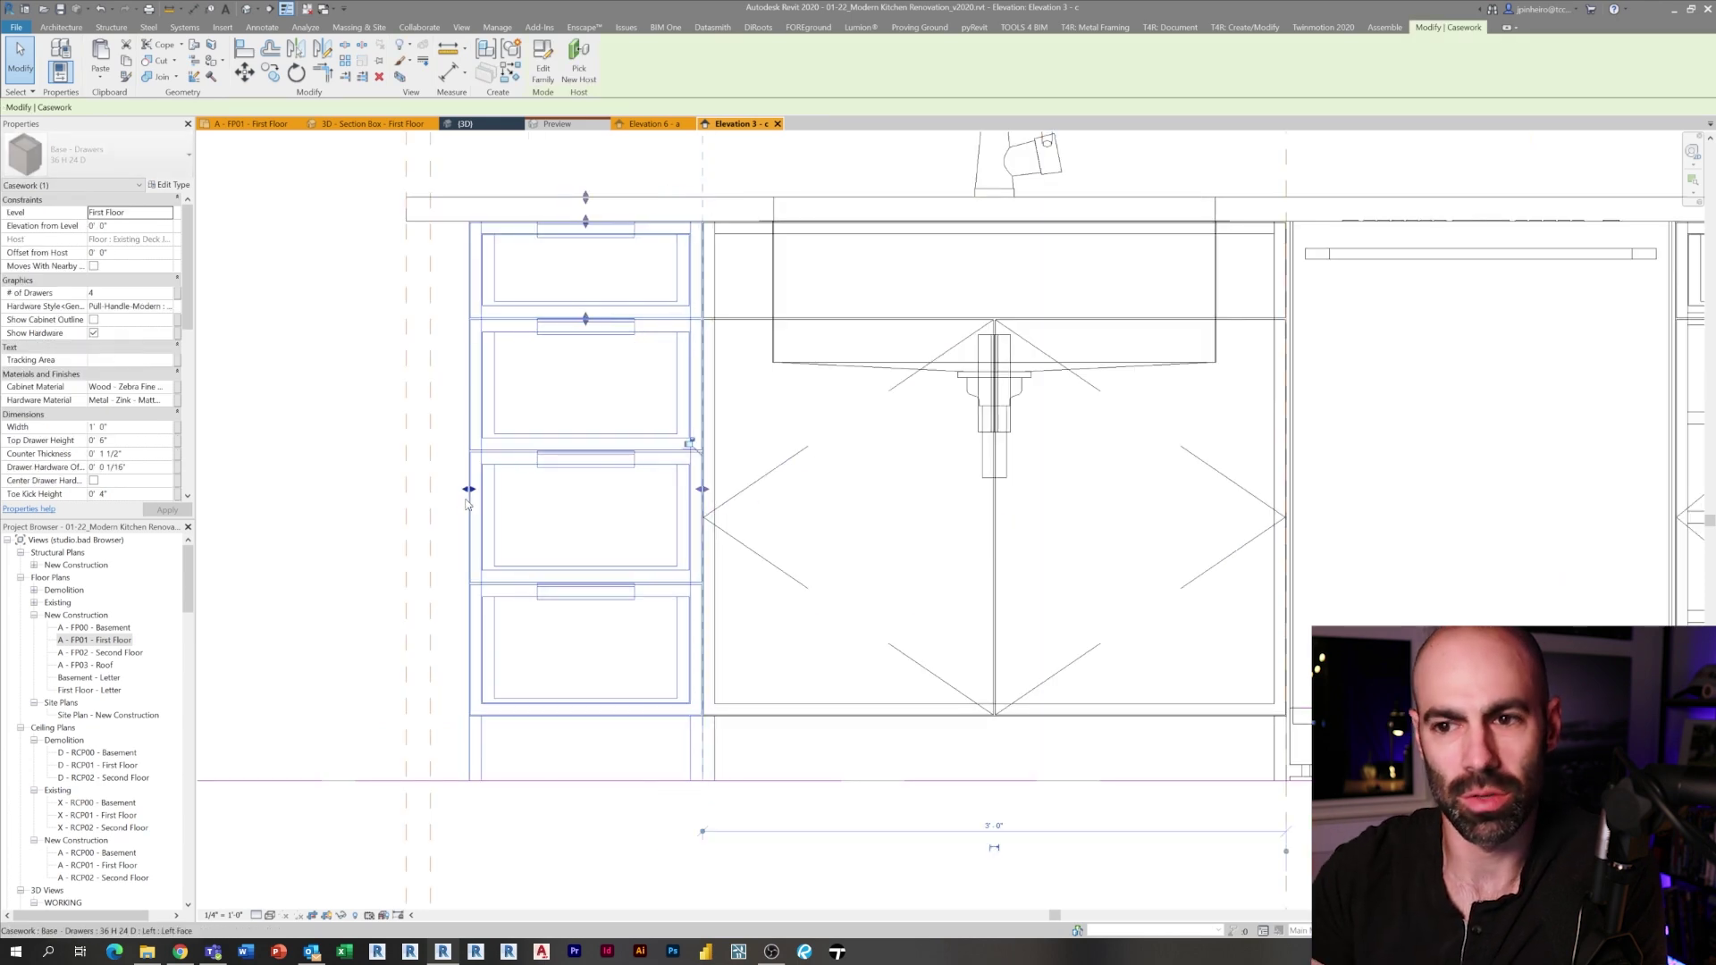
{"action": "left_click", "coordinate": [426, 487]}
{"action": "scroll", "coordinate": [426, 487], "scroll_direction": "down", "scroll_amount": 5}
{"action": "scroll", "coordinate": [454, 443], "scroll_direction": "up", "scroll_amount": 2}
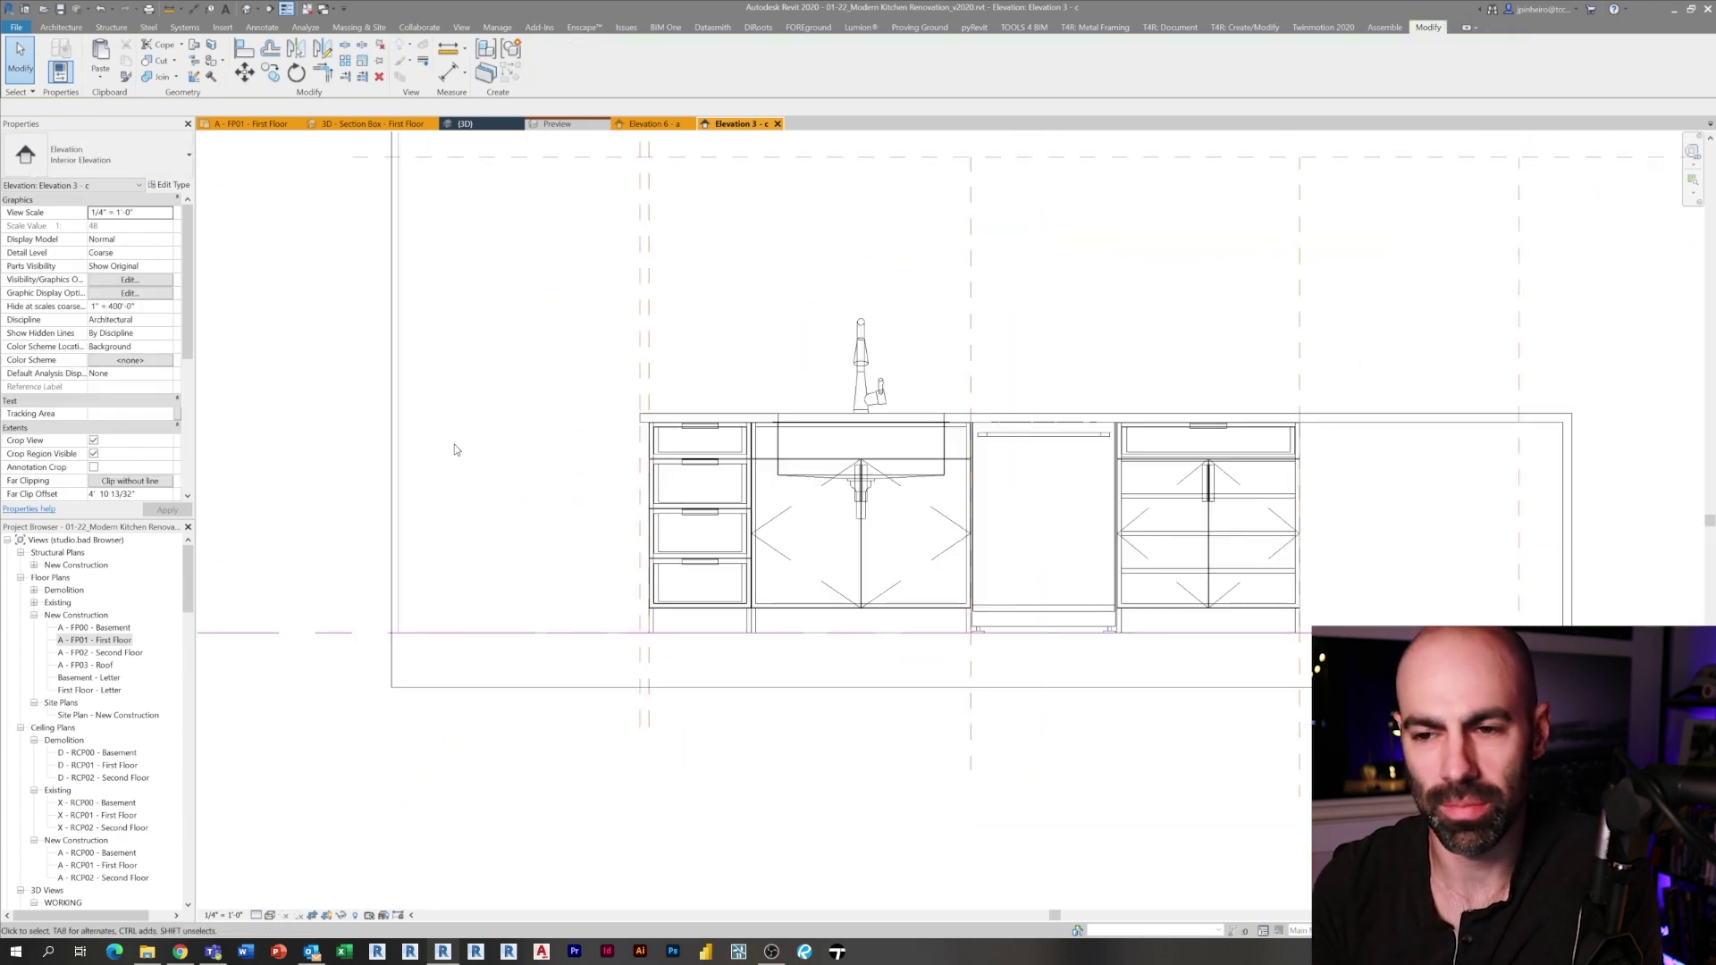
Adjust the extent of the section box around the kitchen in the First Floor section box view.
{"action": "left_click", "coordinate": [342, 125]}
{"action": "middle_click_drag", "start_coordinate": [662, 406], "coordinate": [786, 510], "text": "shift"}
{"action": "left_click", "coordinate": [715, 388]}
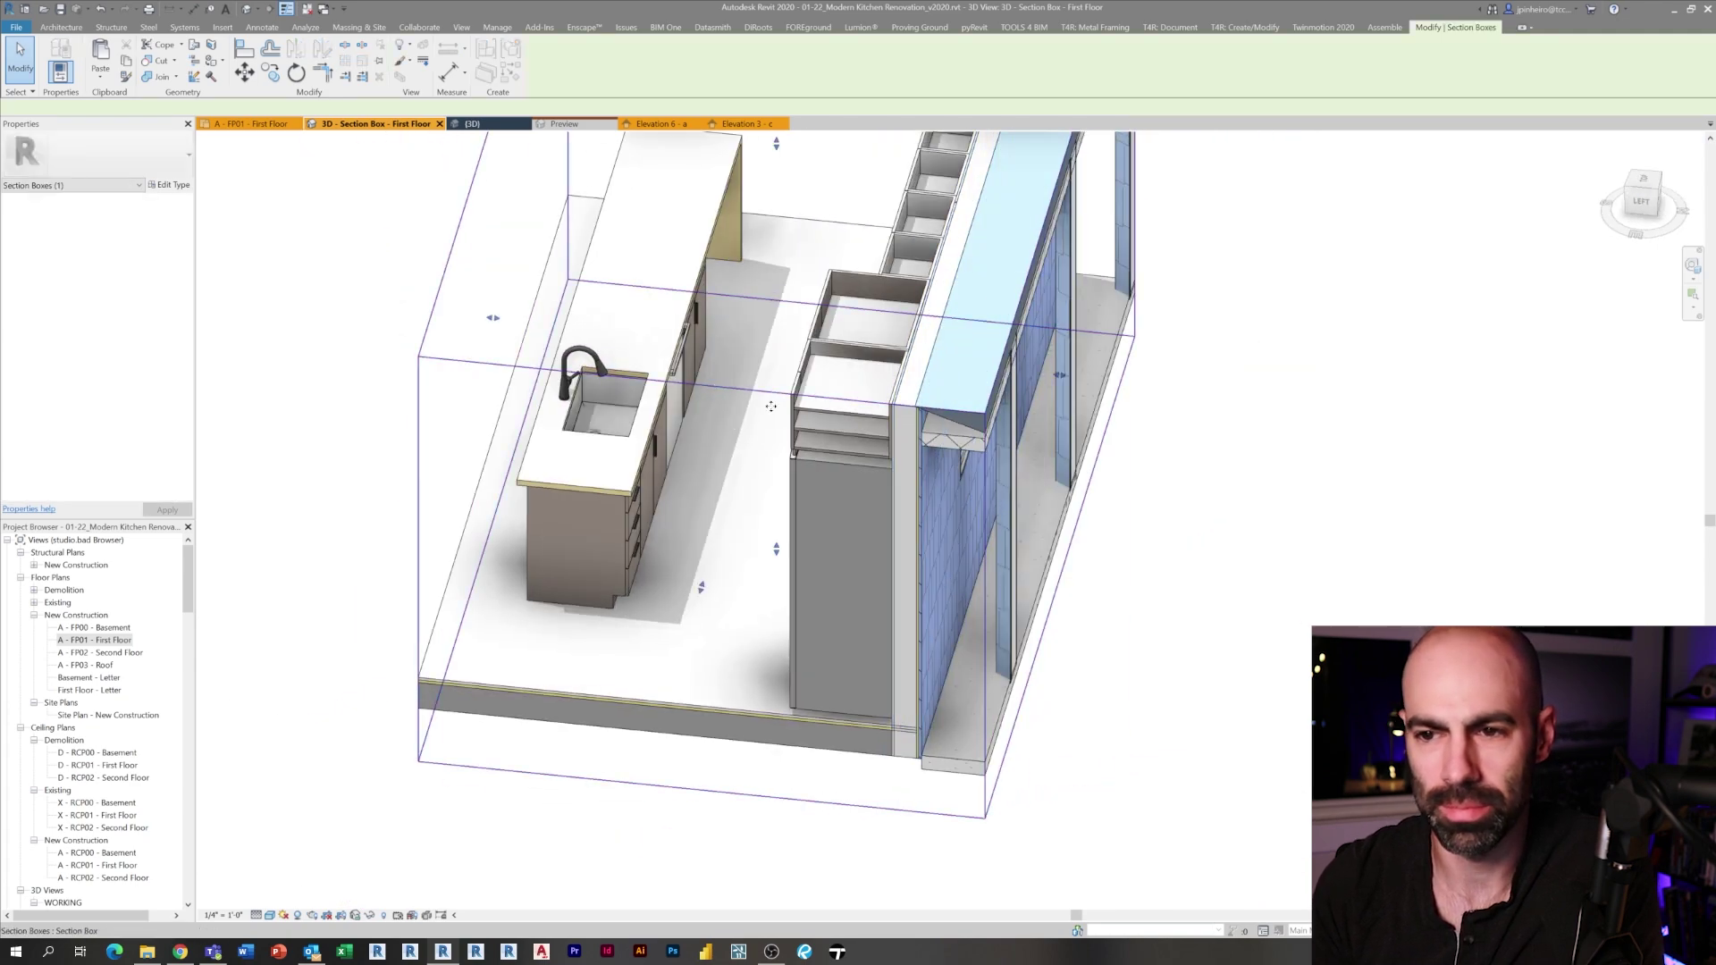
{"action": "scroll", "coordinate": [715, 387], "scroll_direction": "down", "scroll_amount": 2}
{"action": "left_click_drag", "start_coordinate": [801, 372], "coordinate": [753, 368]}
{"action": "middle_click_drag", "start_coordinate": [753, 368], "coordinate": [572, 367], "text": "shift"}
{"action": "left_click", "coordinate": [921, 348]}
{"action": "scroll", "coordinate": [881, 344], "scroll_direction": "up", "scroll_amount": 2}
{"action": "middle_click_drag", "start_coordinate": [880, 344], "coordinate": [804, 482], "text": "shift"}
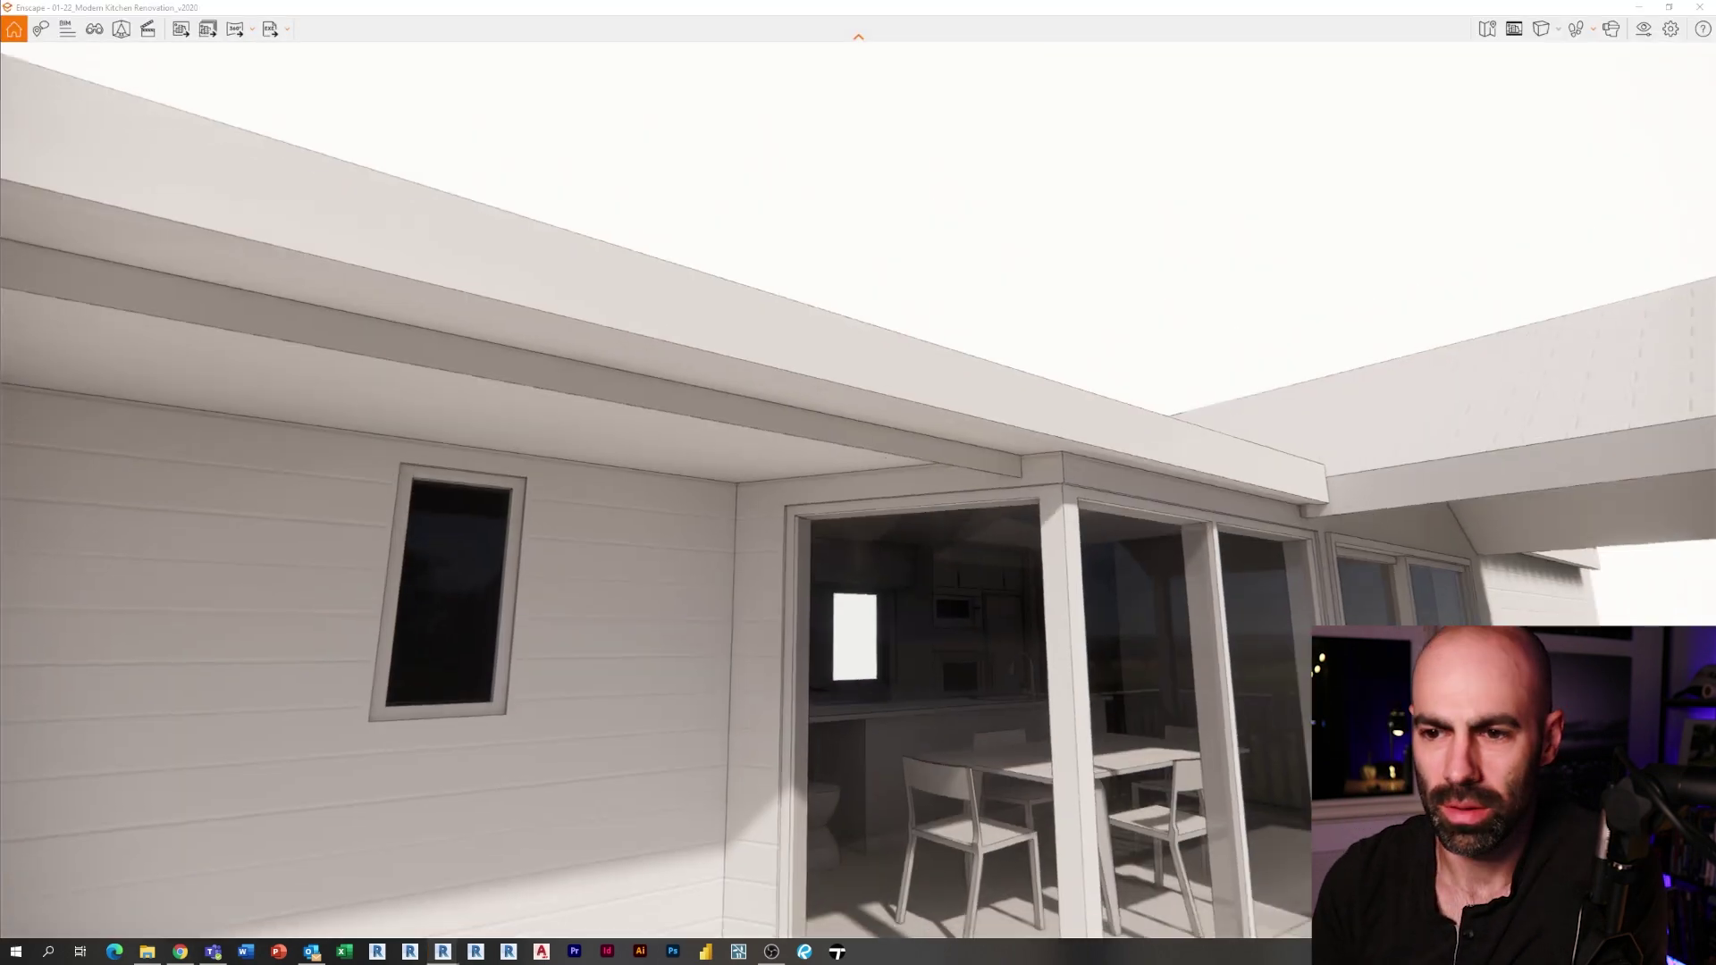
Switch to Enscape and walk from the exterior into the kitchen to review the island, sink and wall cabinets.
{"action": "key", "text": "w"}
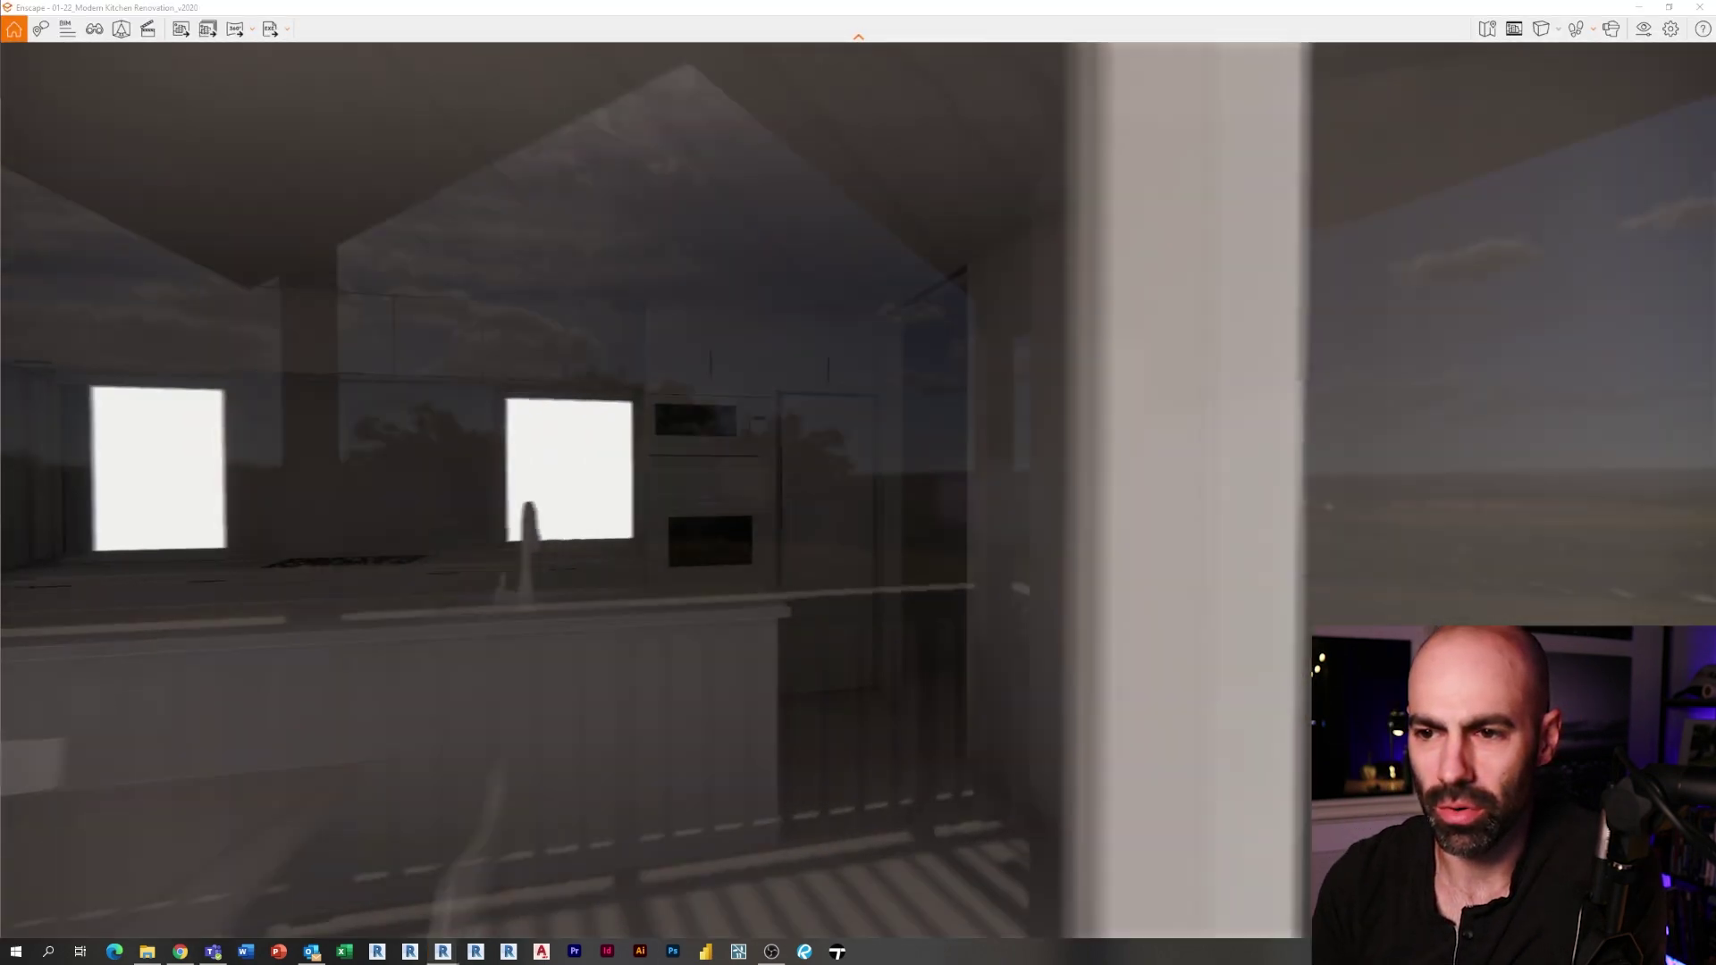
{"action": "key", "text": "w"}
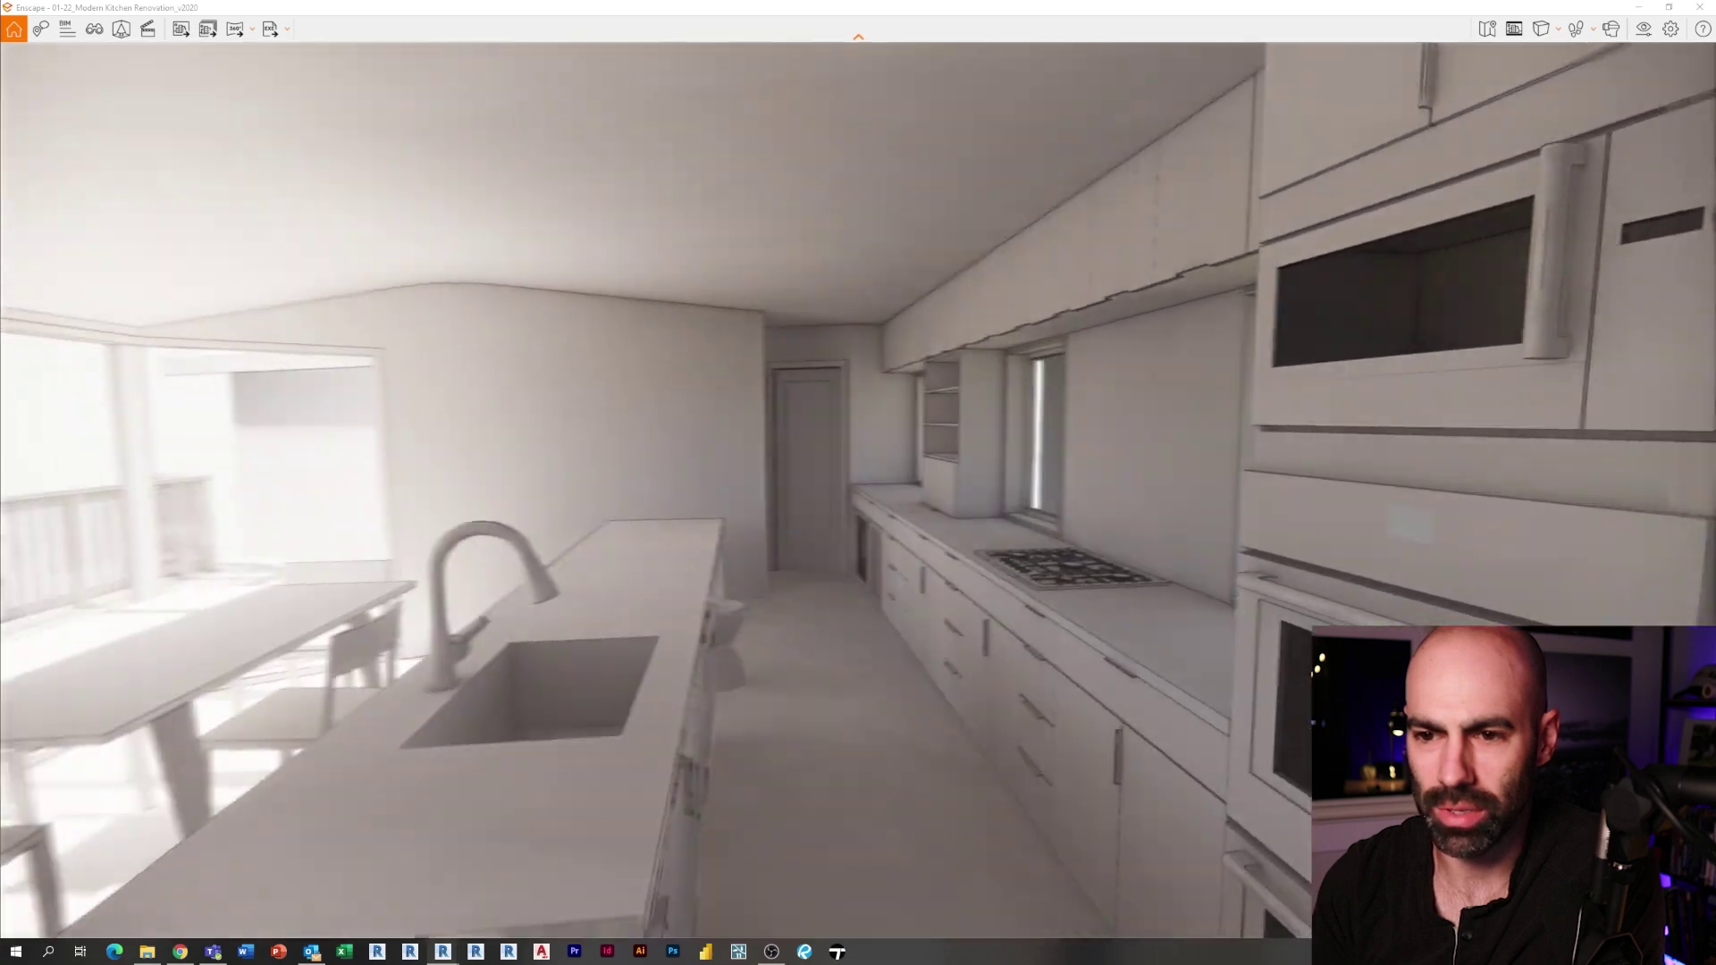
{"action": "key", "text": "s"}
{"action": "key", "text": "w"}
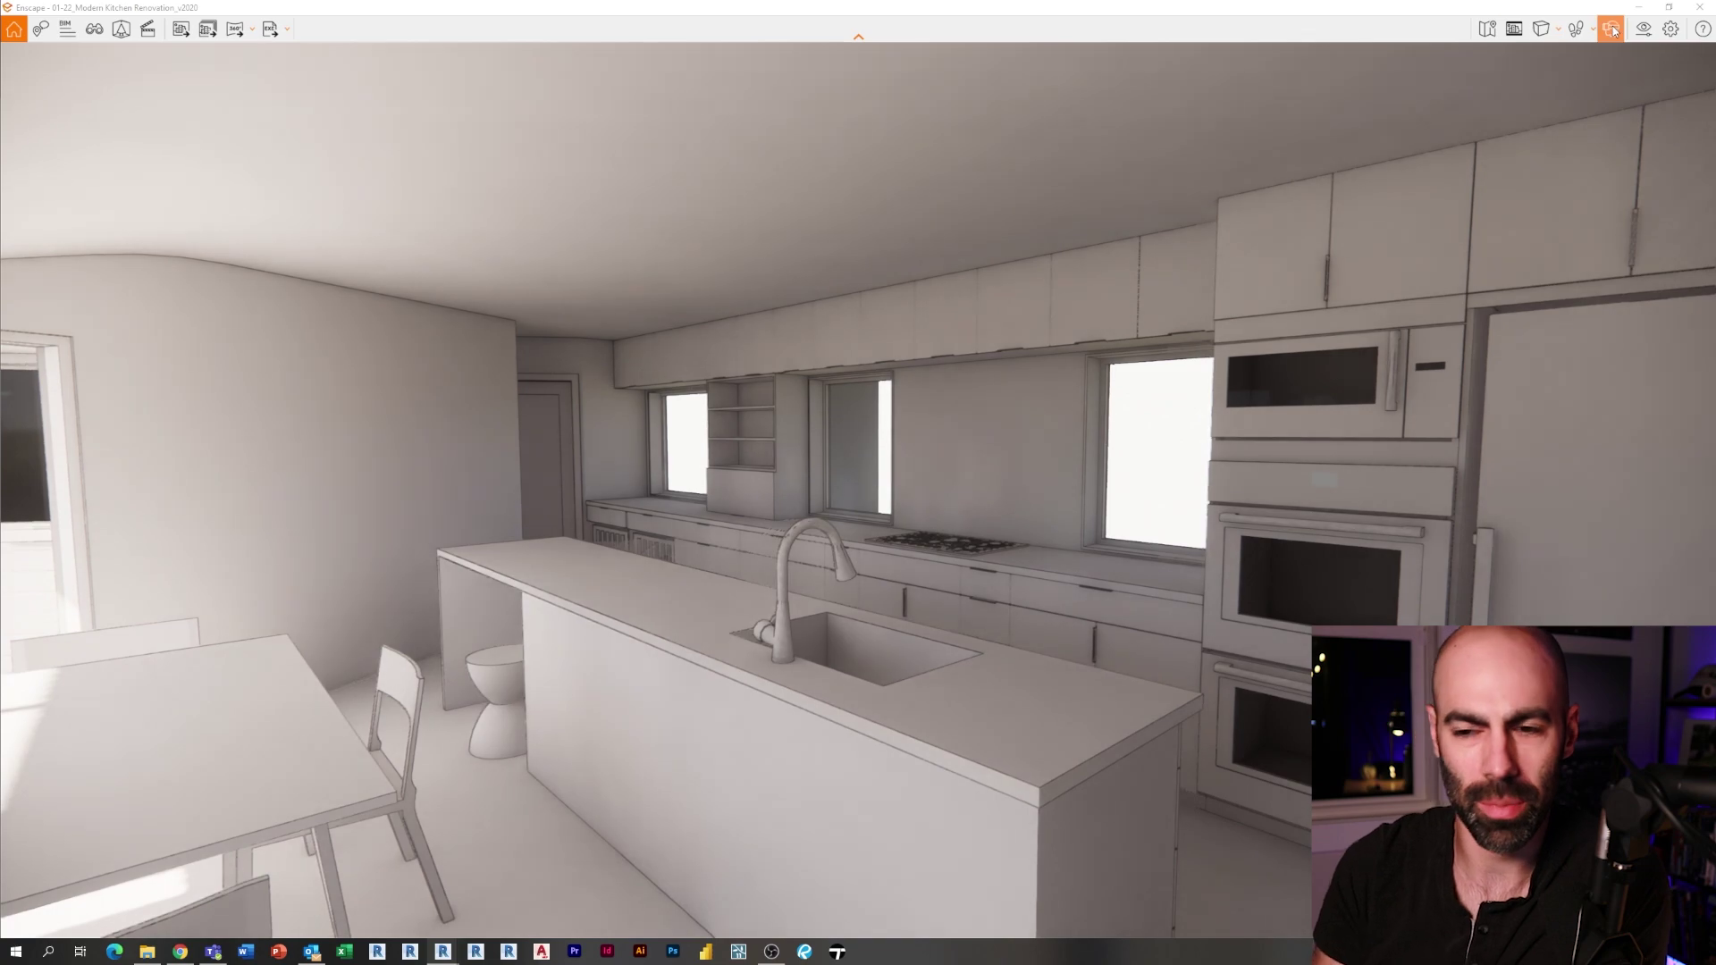
Set the rendering's style mode to None to show the materials, and check the other style modes in the visual settings.
{"action": "left_click", "coordinate": [1613, 30]}
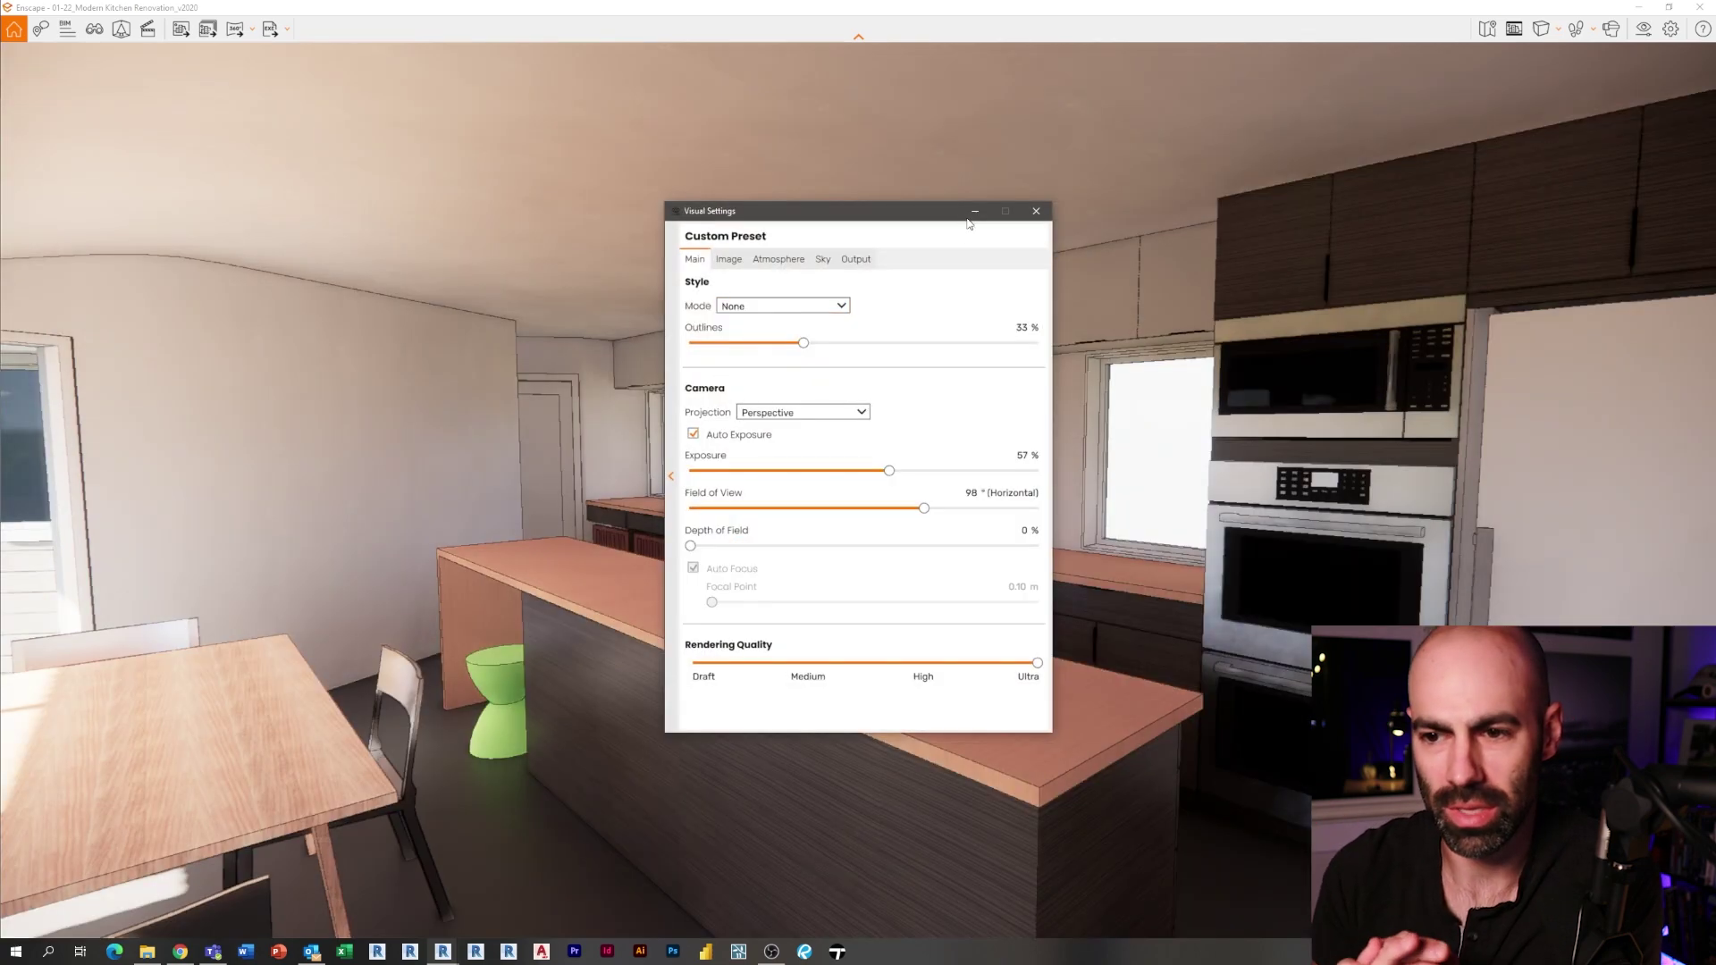
{"action": "left_click", "coordinate": [1035, 211]}
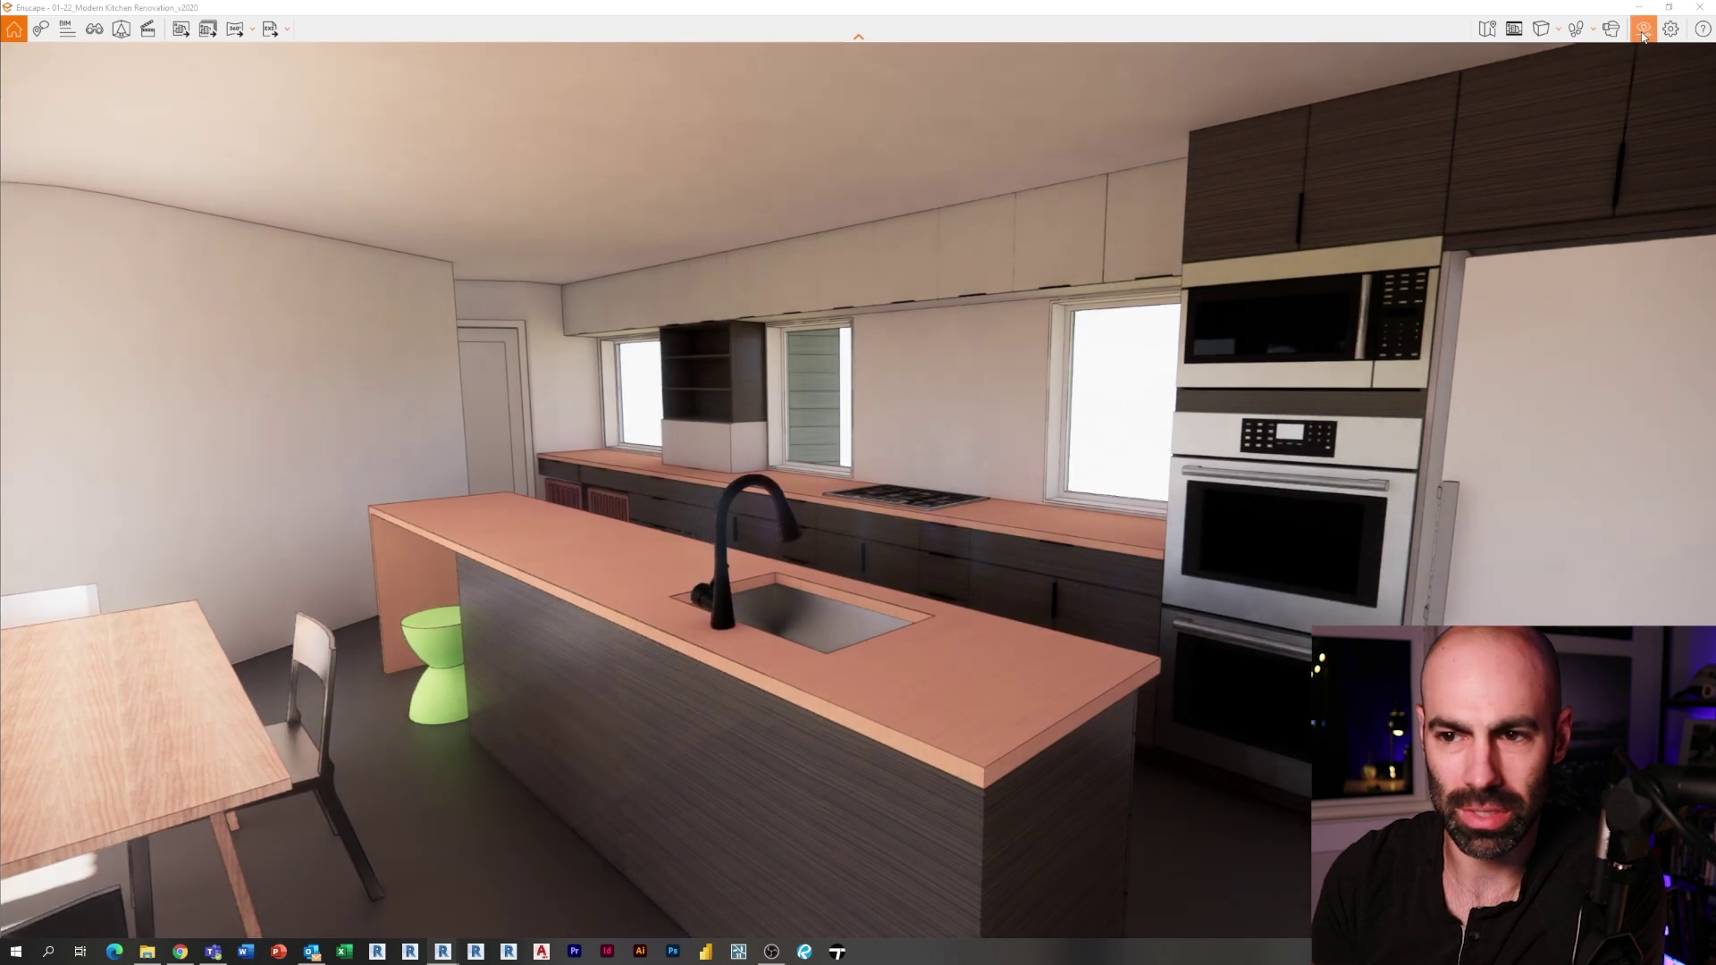
{"action": "left_click", "coordinate": [1643, 29]}
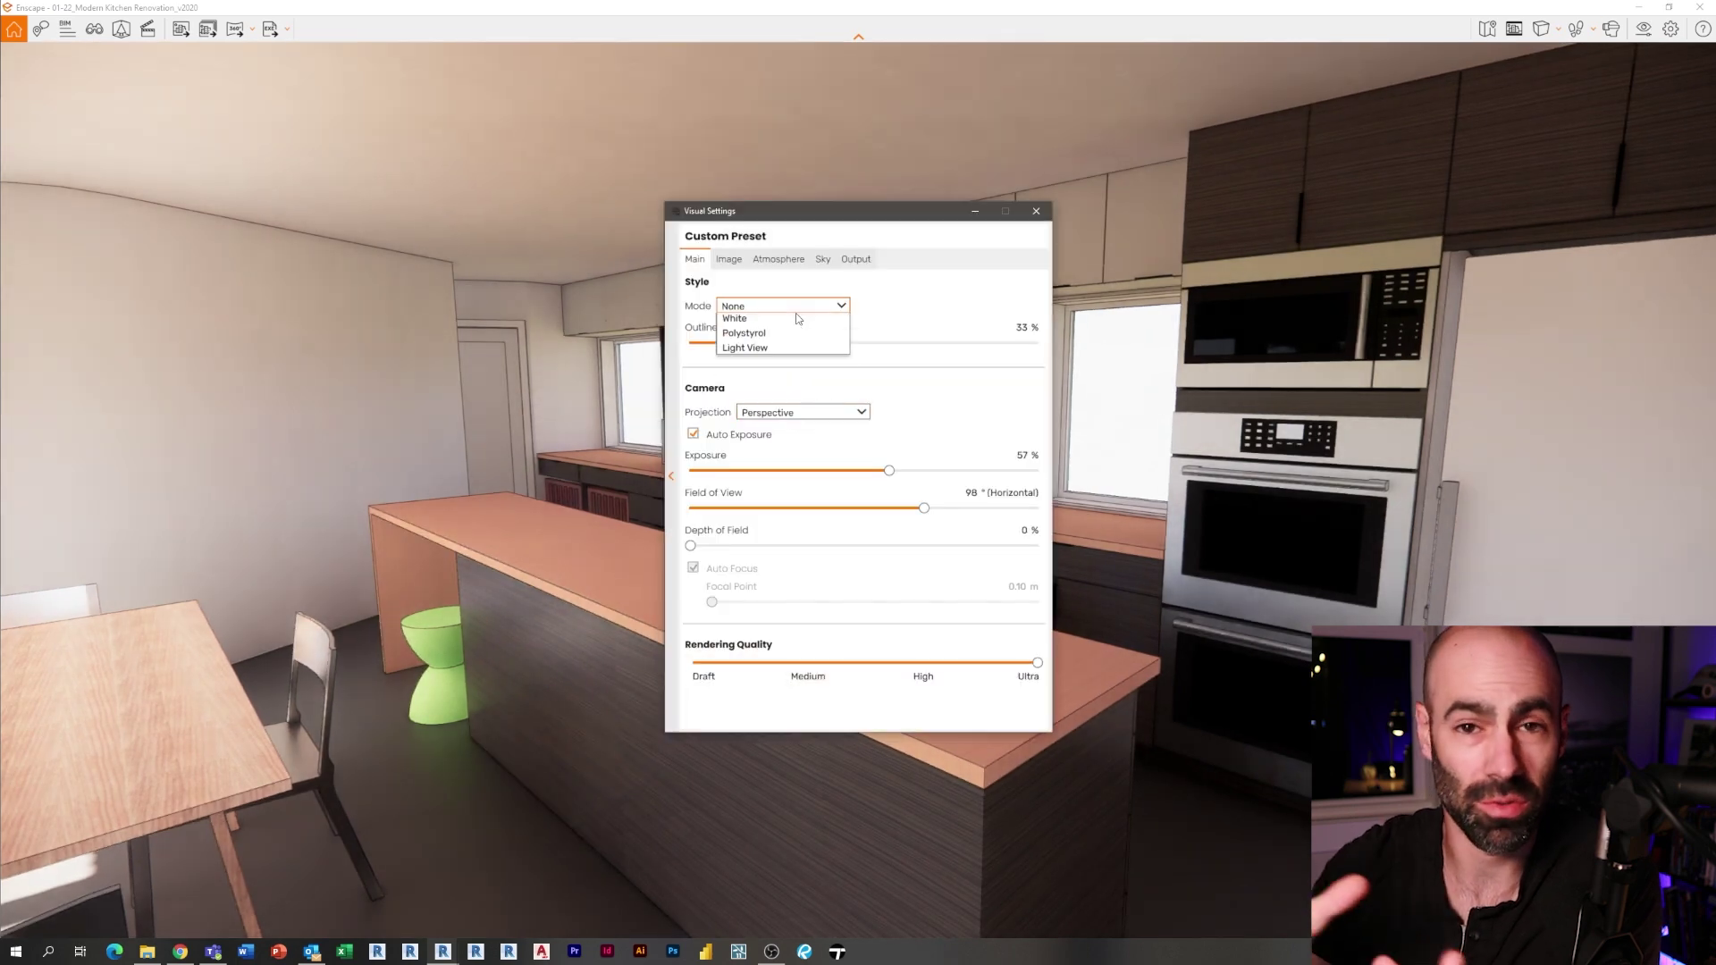
{"action": "left_click", "coordinate": [809, 345]}
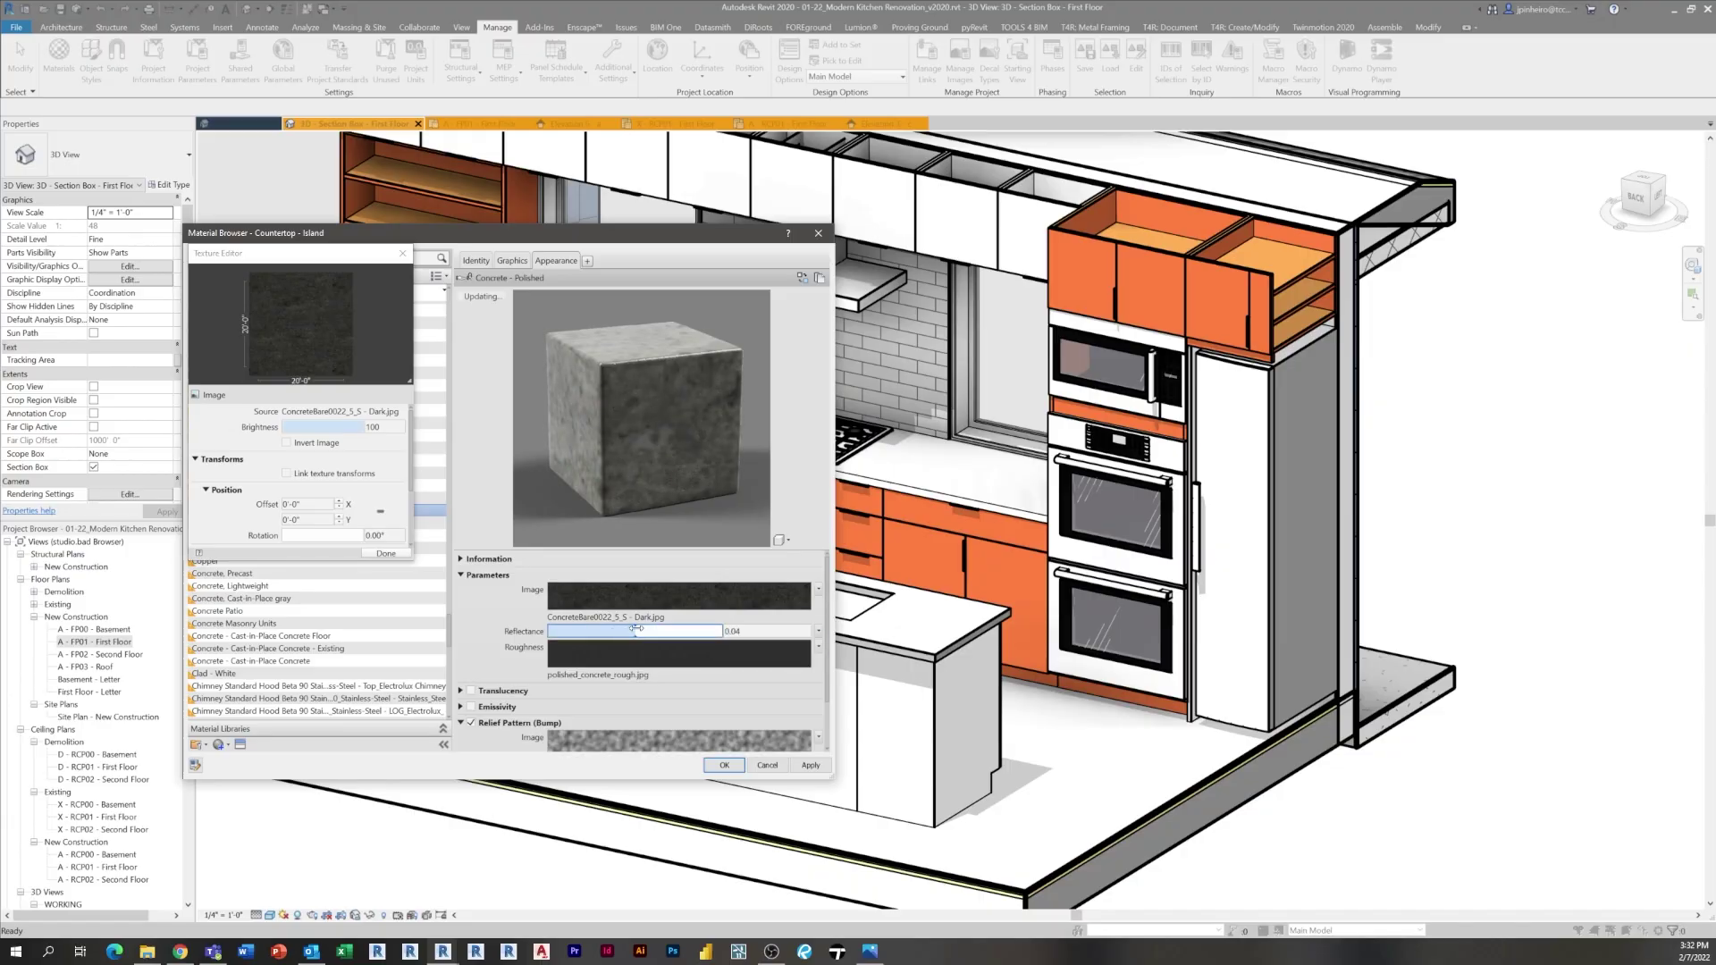
Set the reflectance of the Countertop - Island material to 0.06 and confirm its dark concrete image texture.
{"action": "left_click", "coordinate": [385, 552]}
{"action": "scroll", "coordinate": [697, 625], "scroll_direction": "down", "scroll_amount": 2}
{"action": "scroll", "coordinate": [698, 626], "scroll_direction": "up", "scroll_amount": 2}
{"action": "left_click", "coordinate": [697, 597]}
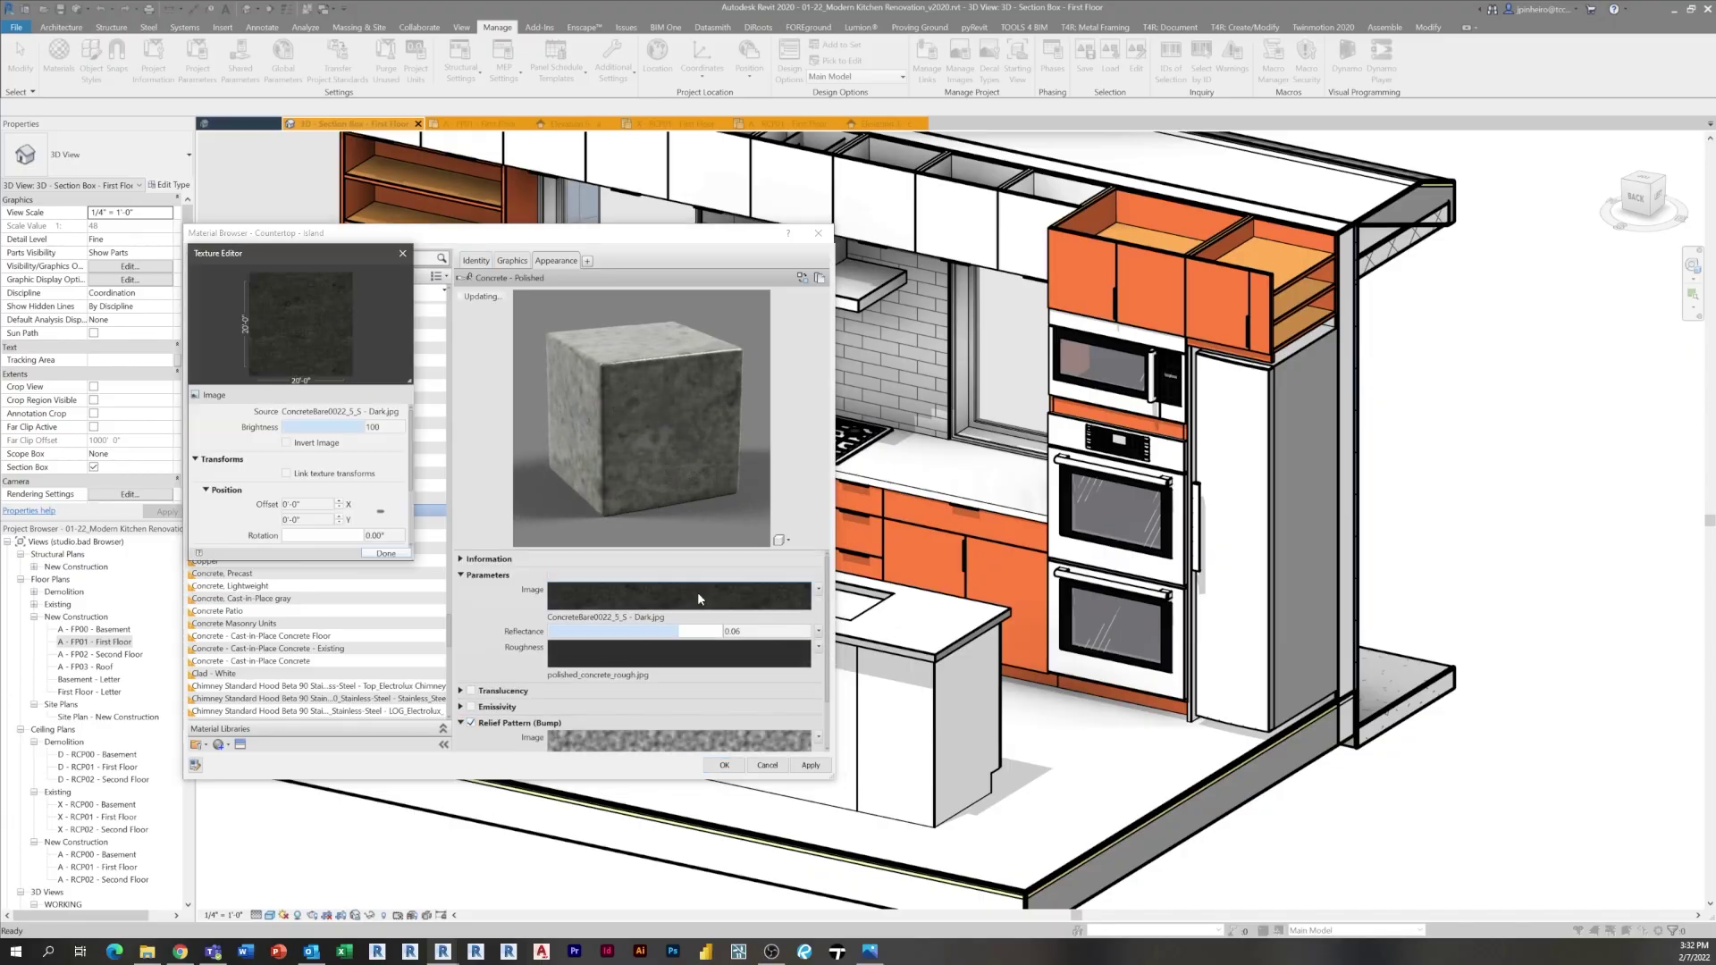
{"action": "left_click", "coordinate": [383, 551]}
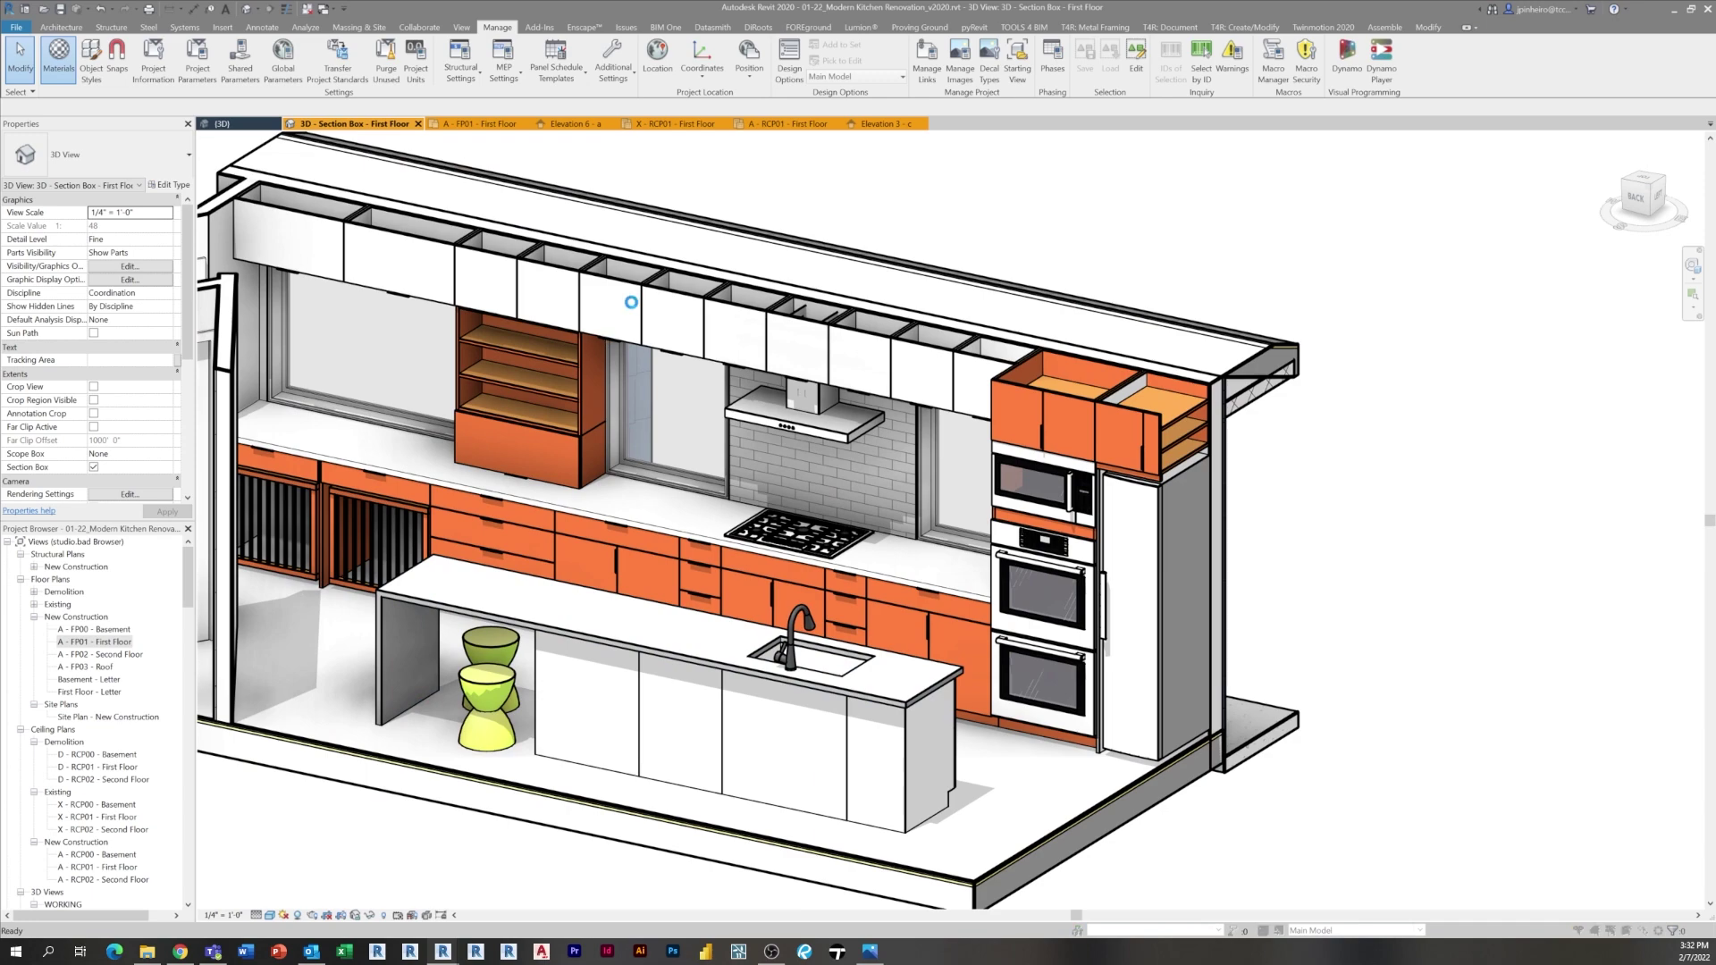